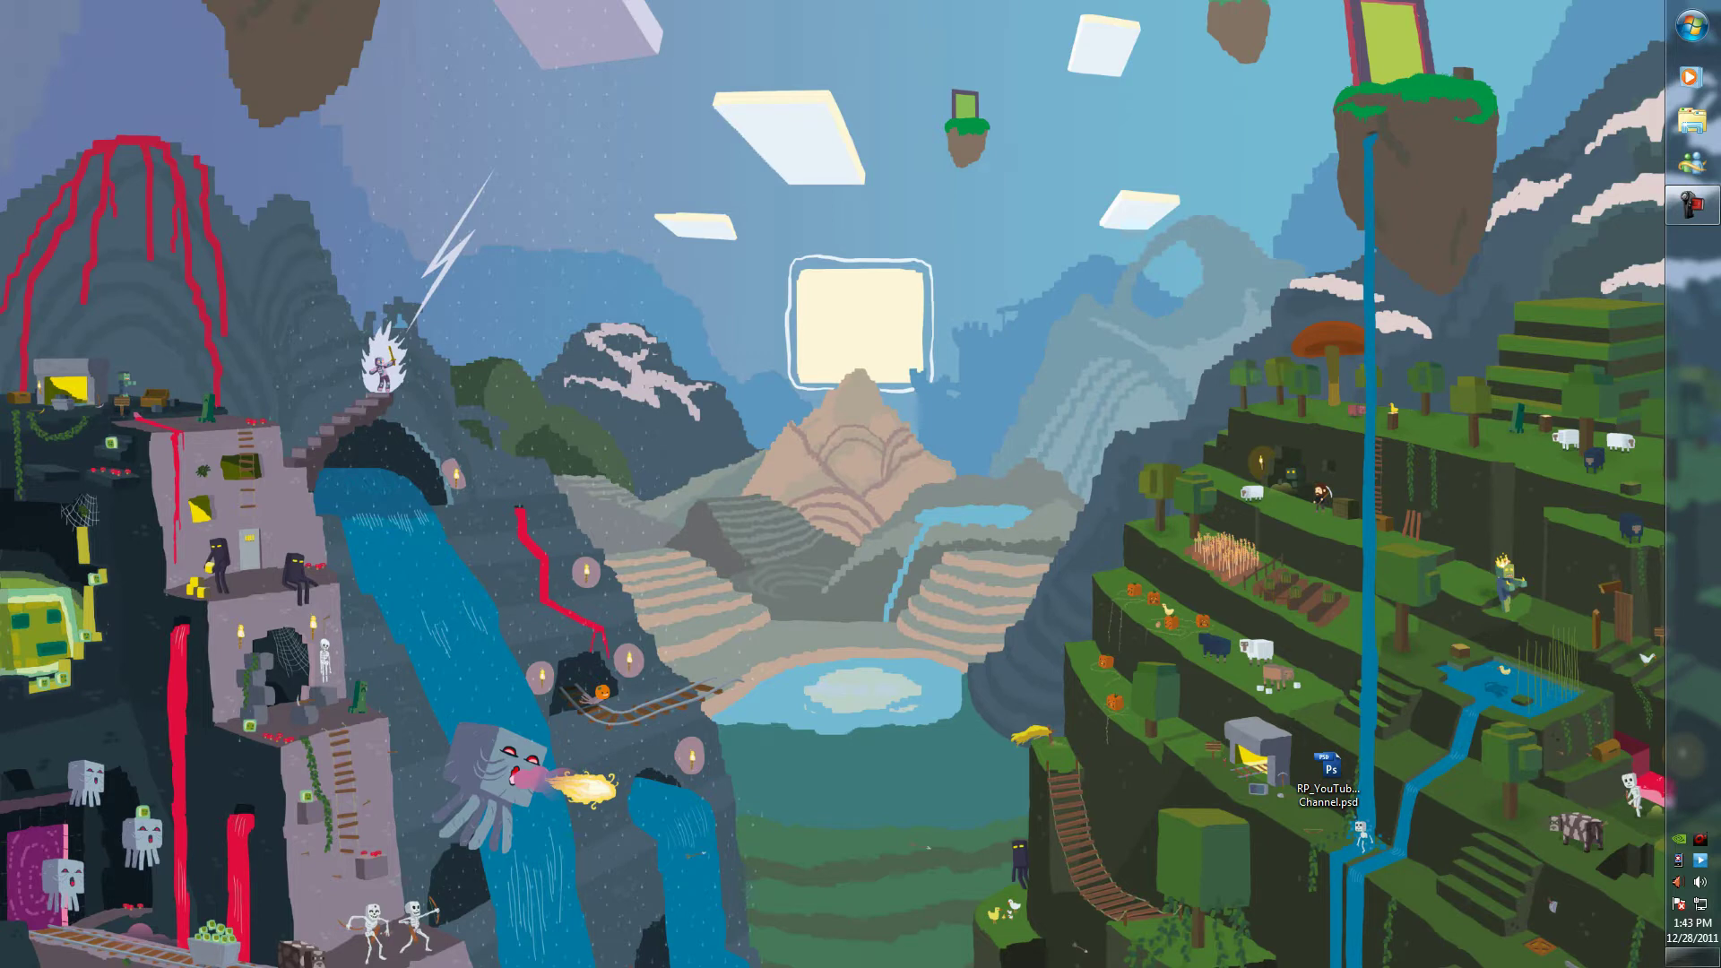
Create a new folder on the desktop and name it "My server"
right_click(582, 423)
mouse_move(681, 664)
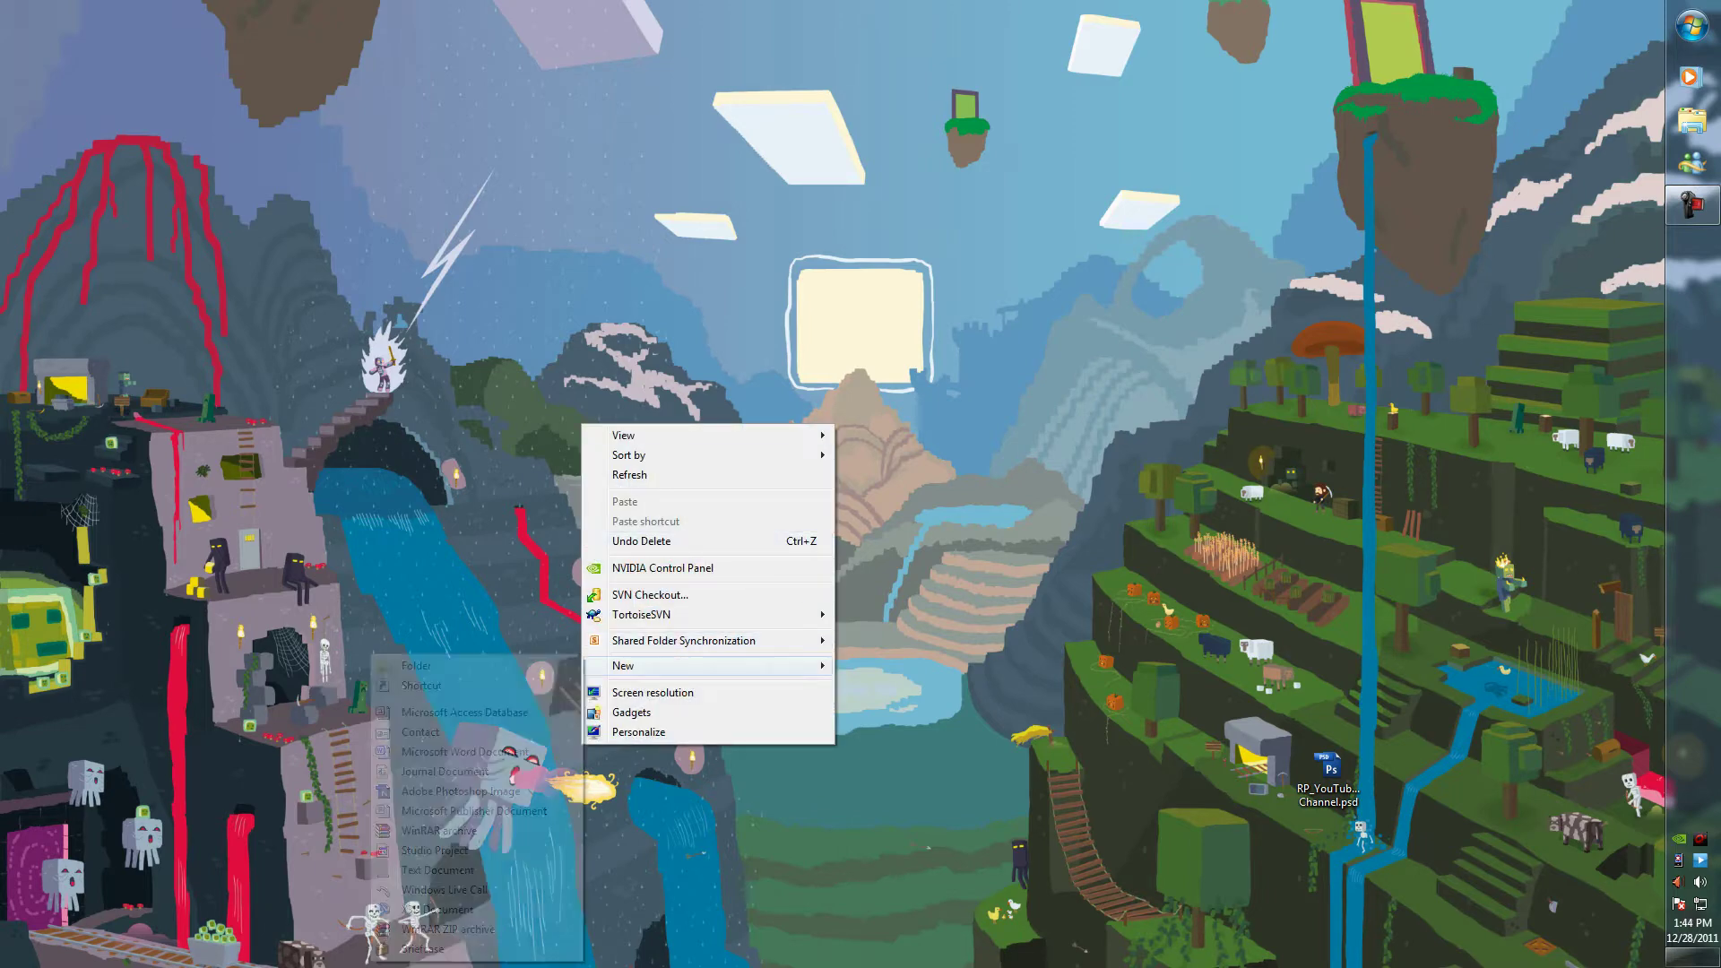
left_click(416, 665)
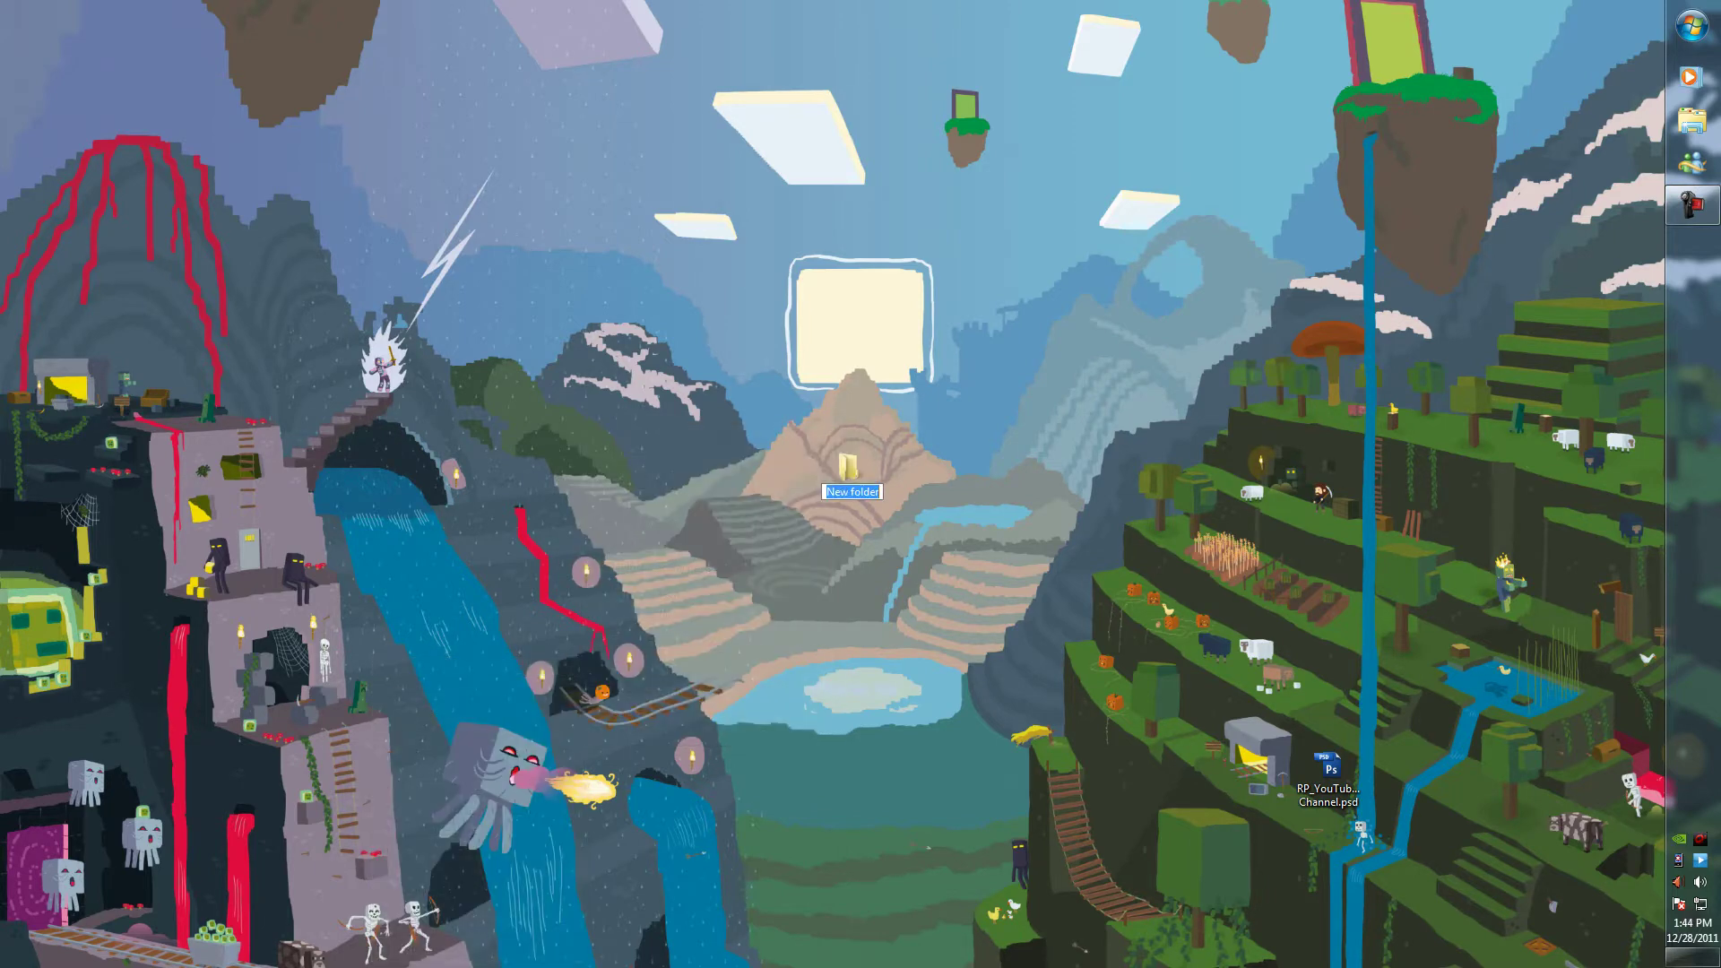
type("My server")
key("Return")
Switch to Google Chrome and load the bukkit.org website
left_click(1692, 26)
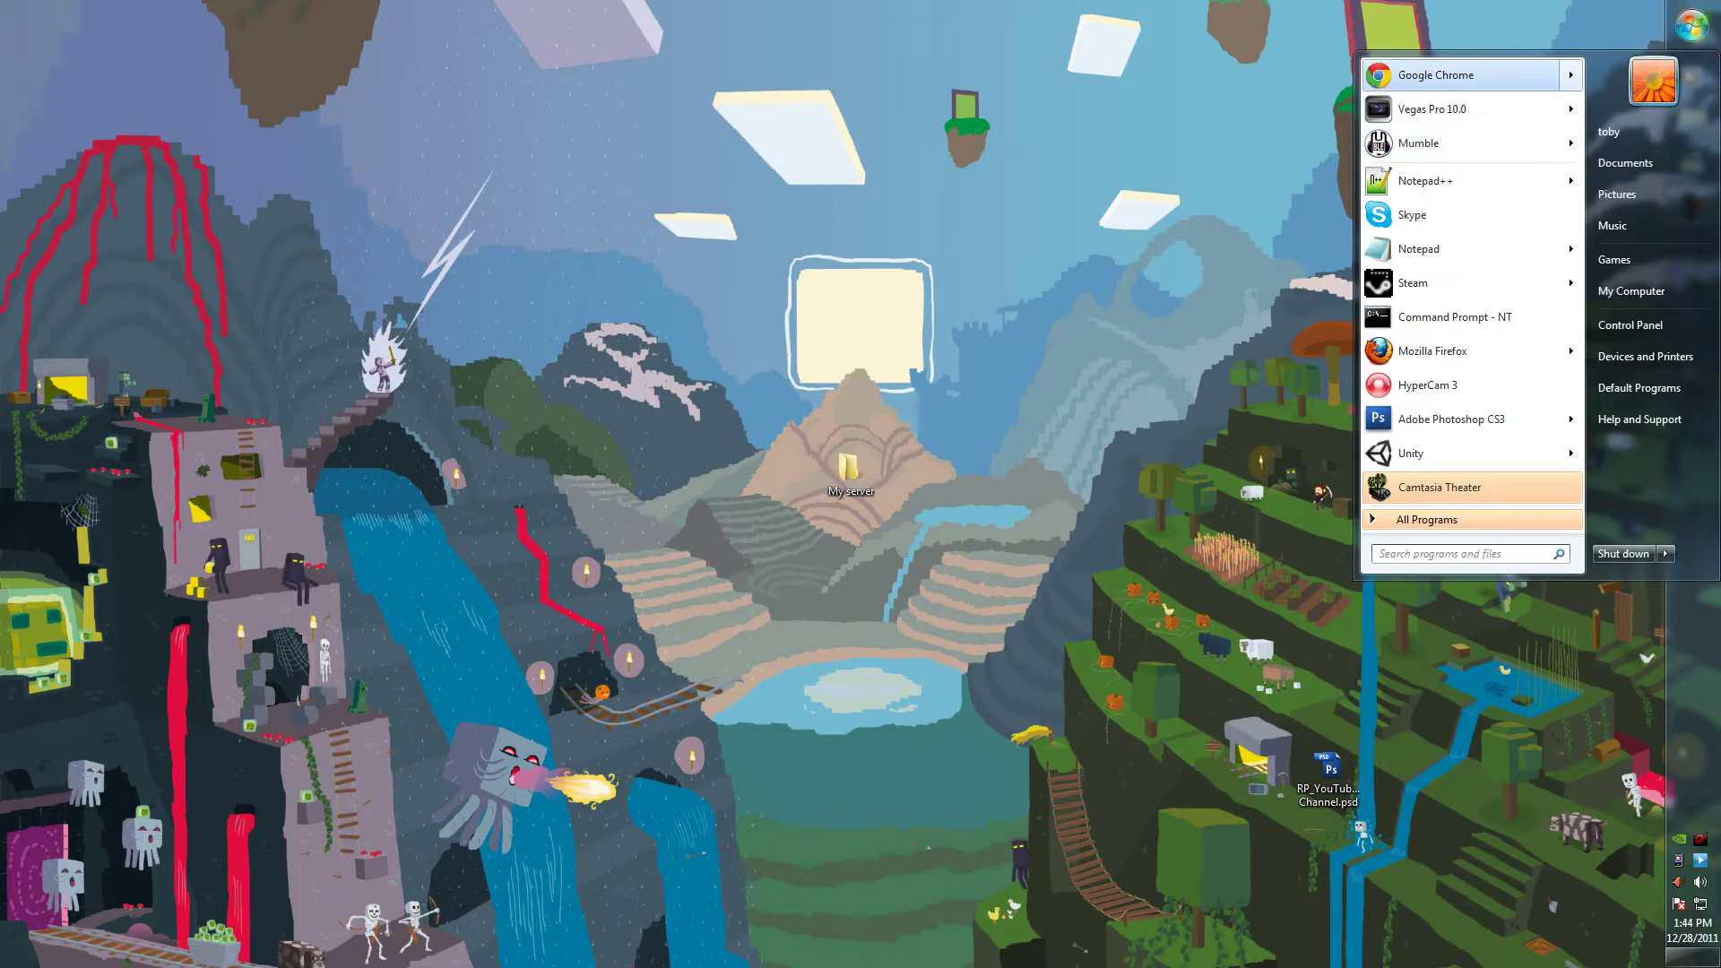
left_click(1443, 75)
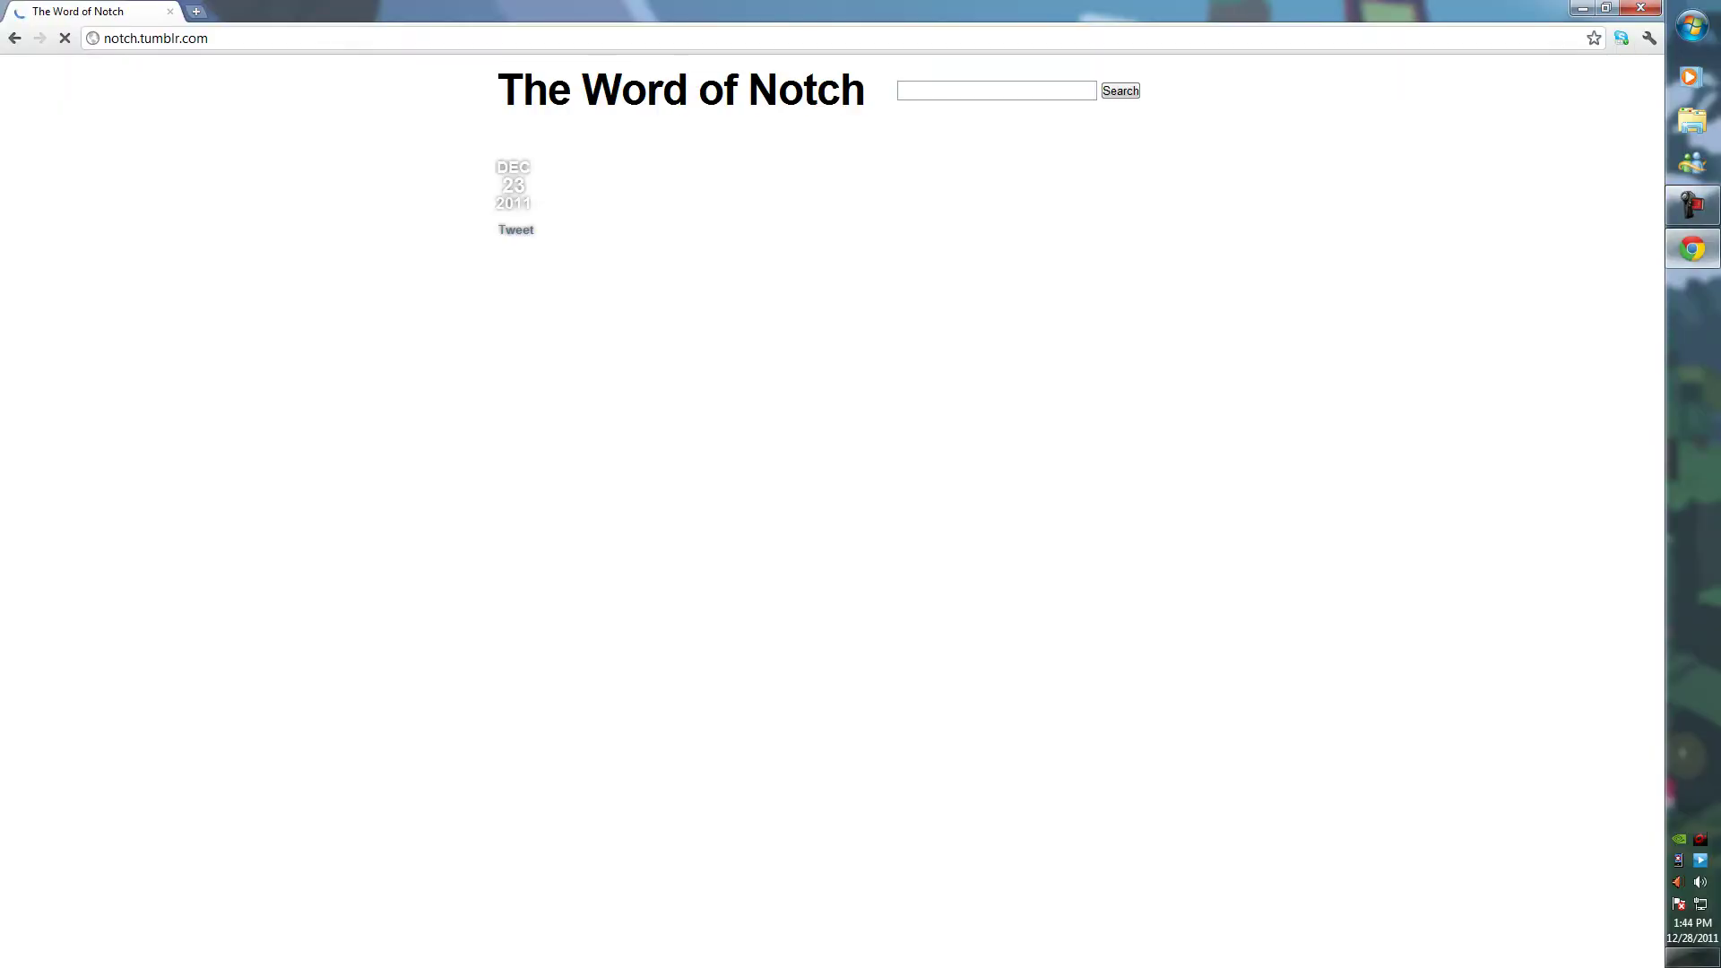
left_click(156, 38)
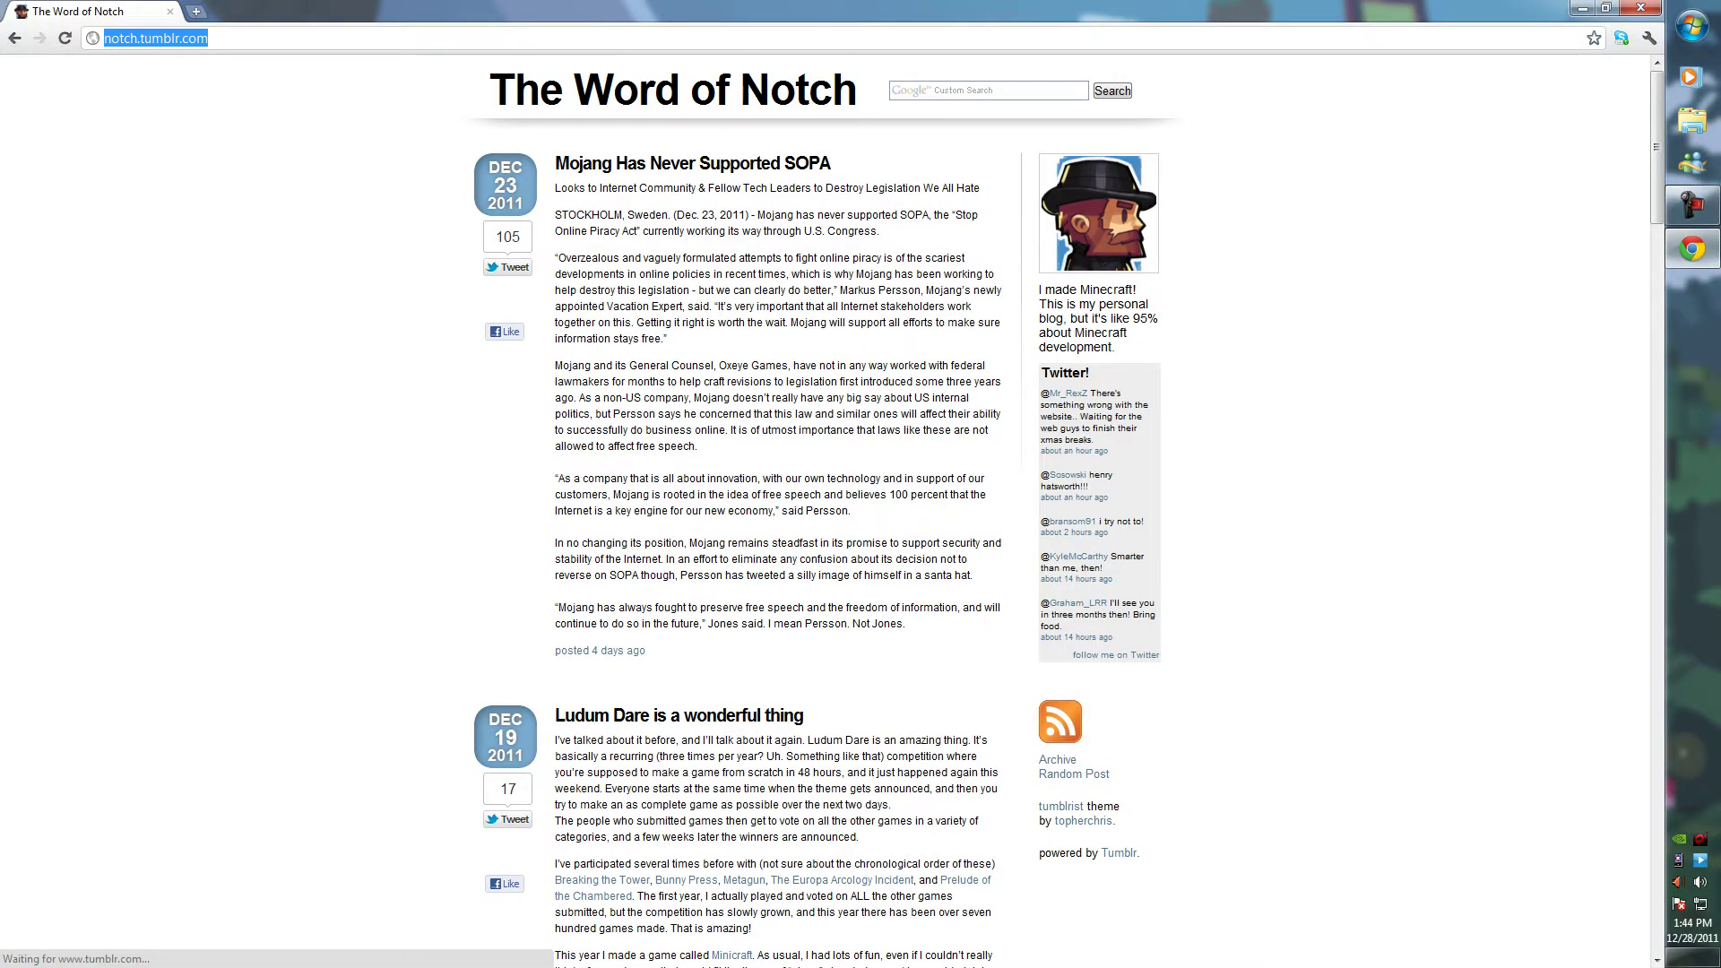
type("bukkit.org")
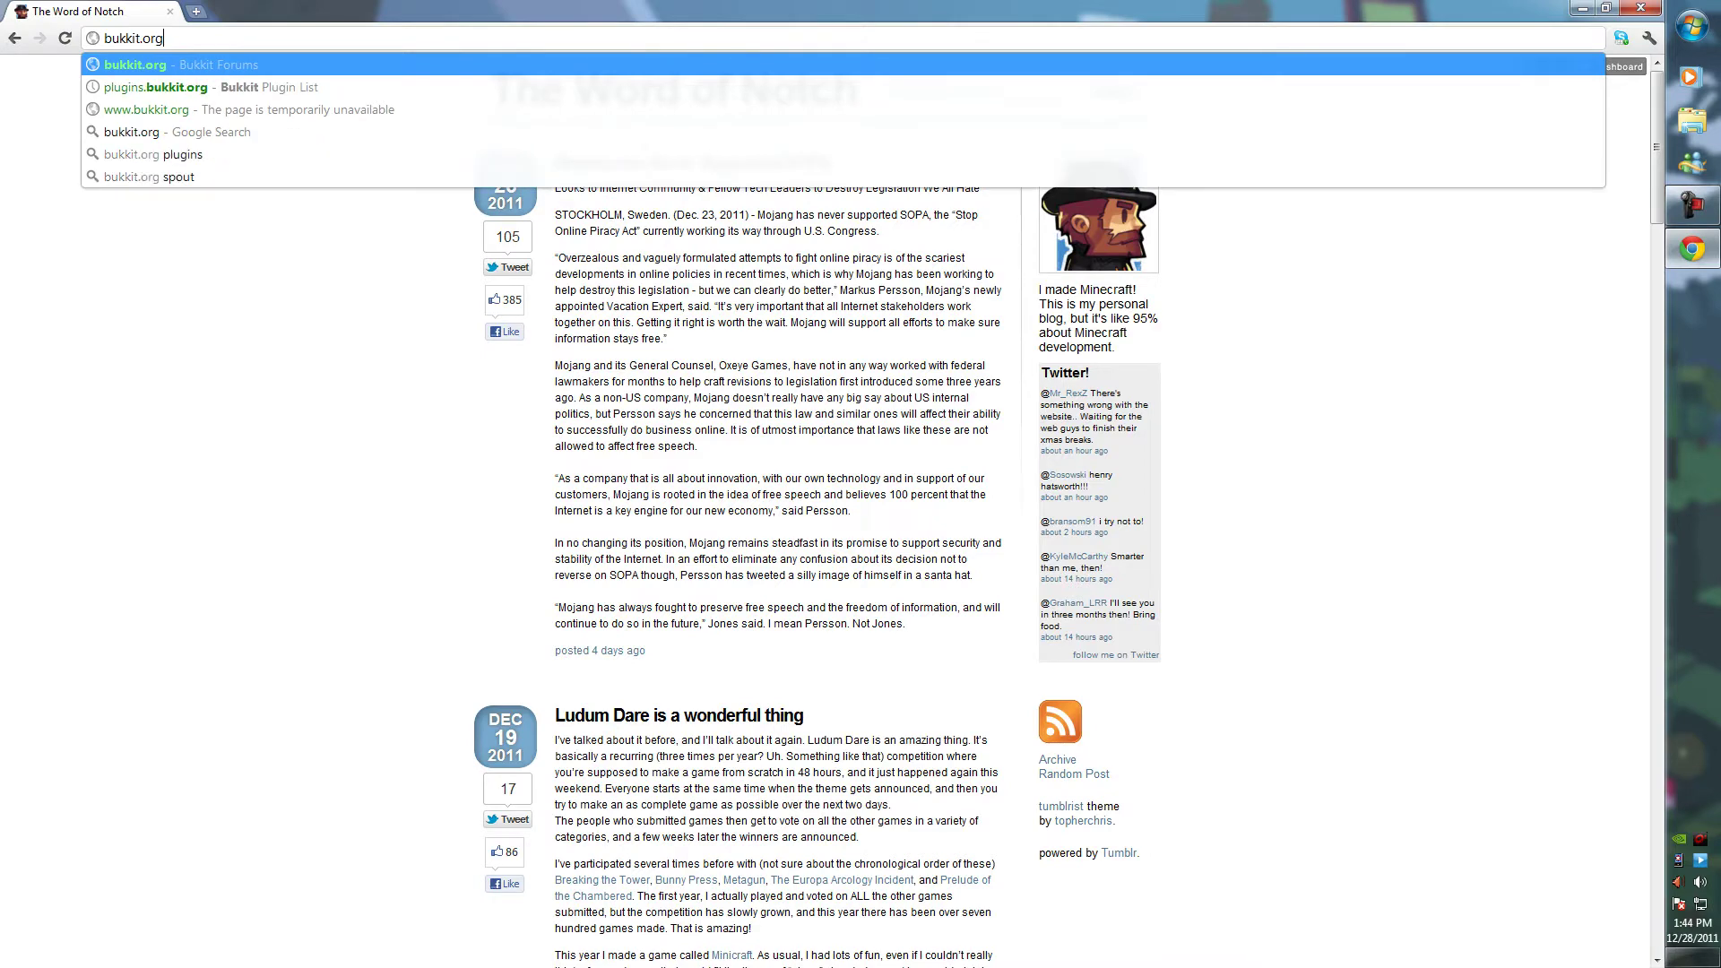
key("Return")
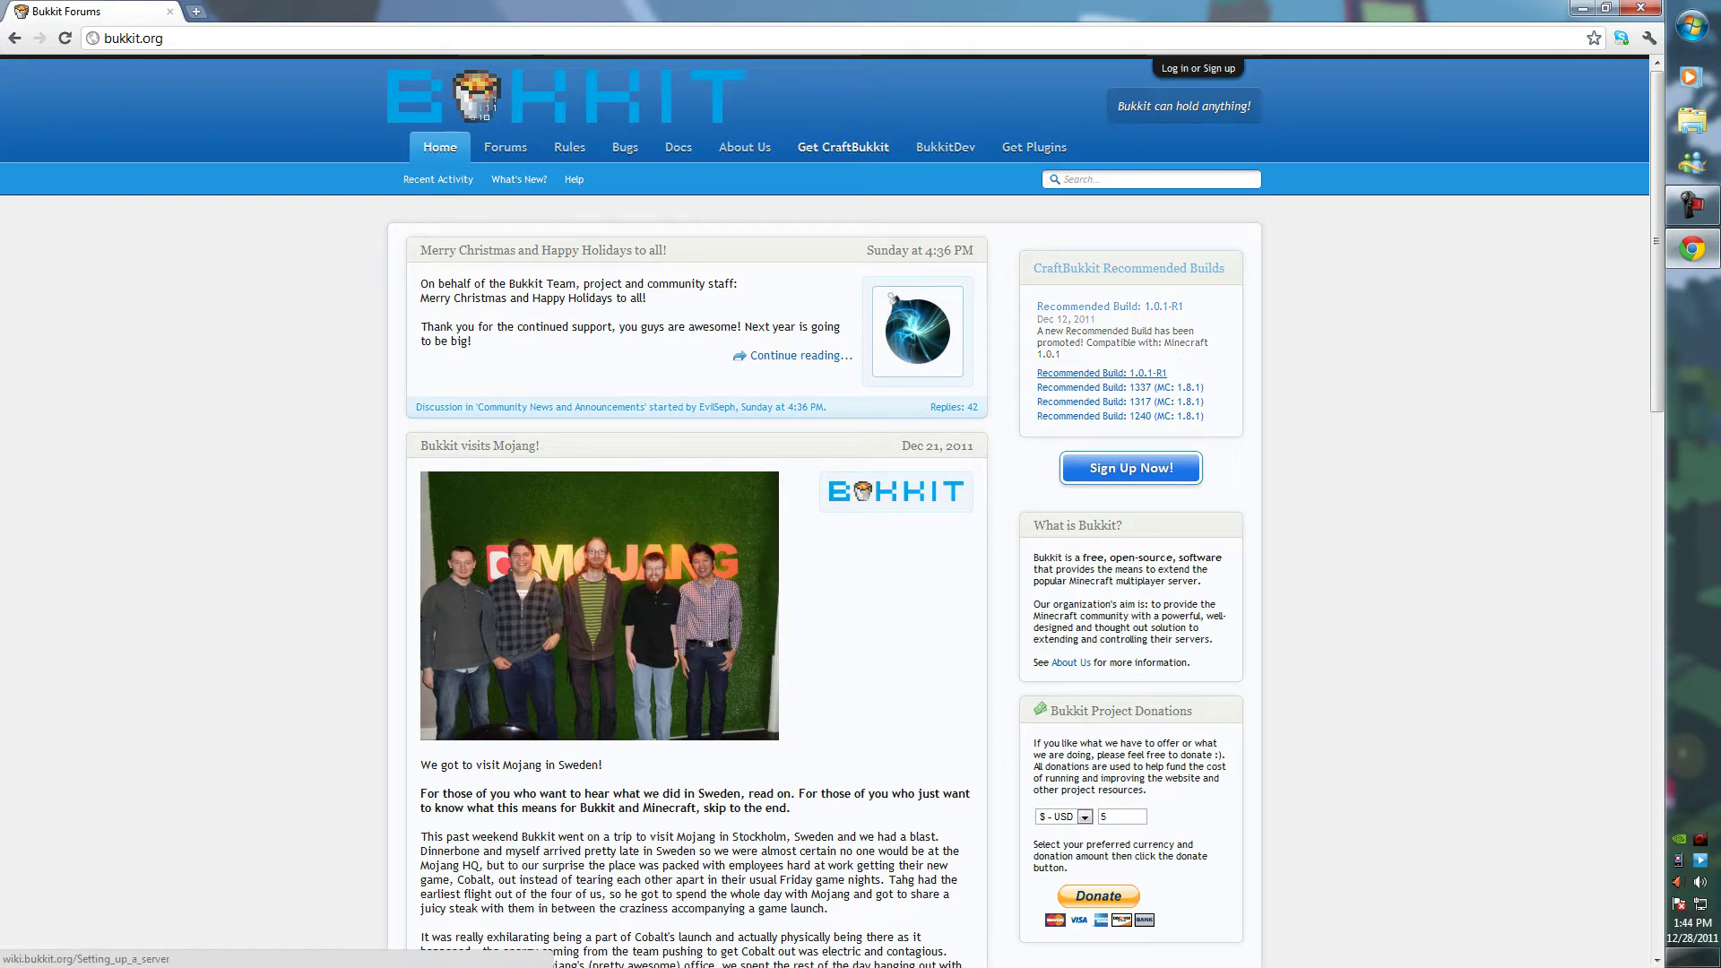
left_click(843, 147)
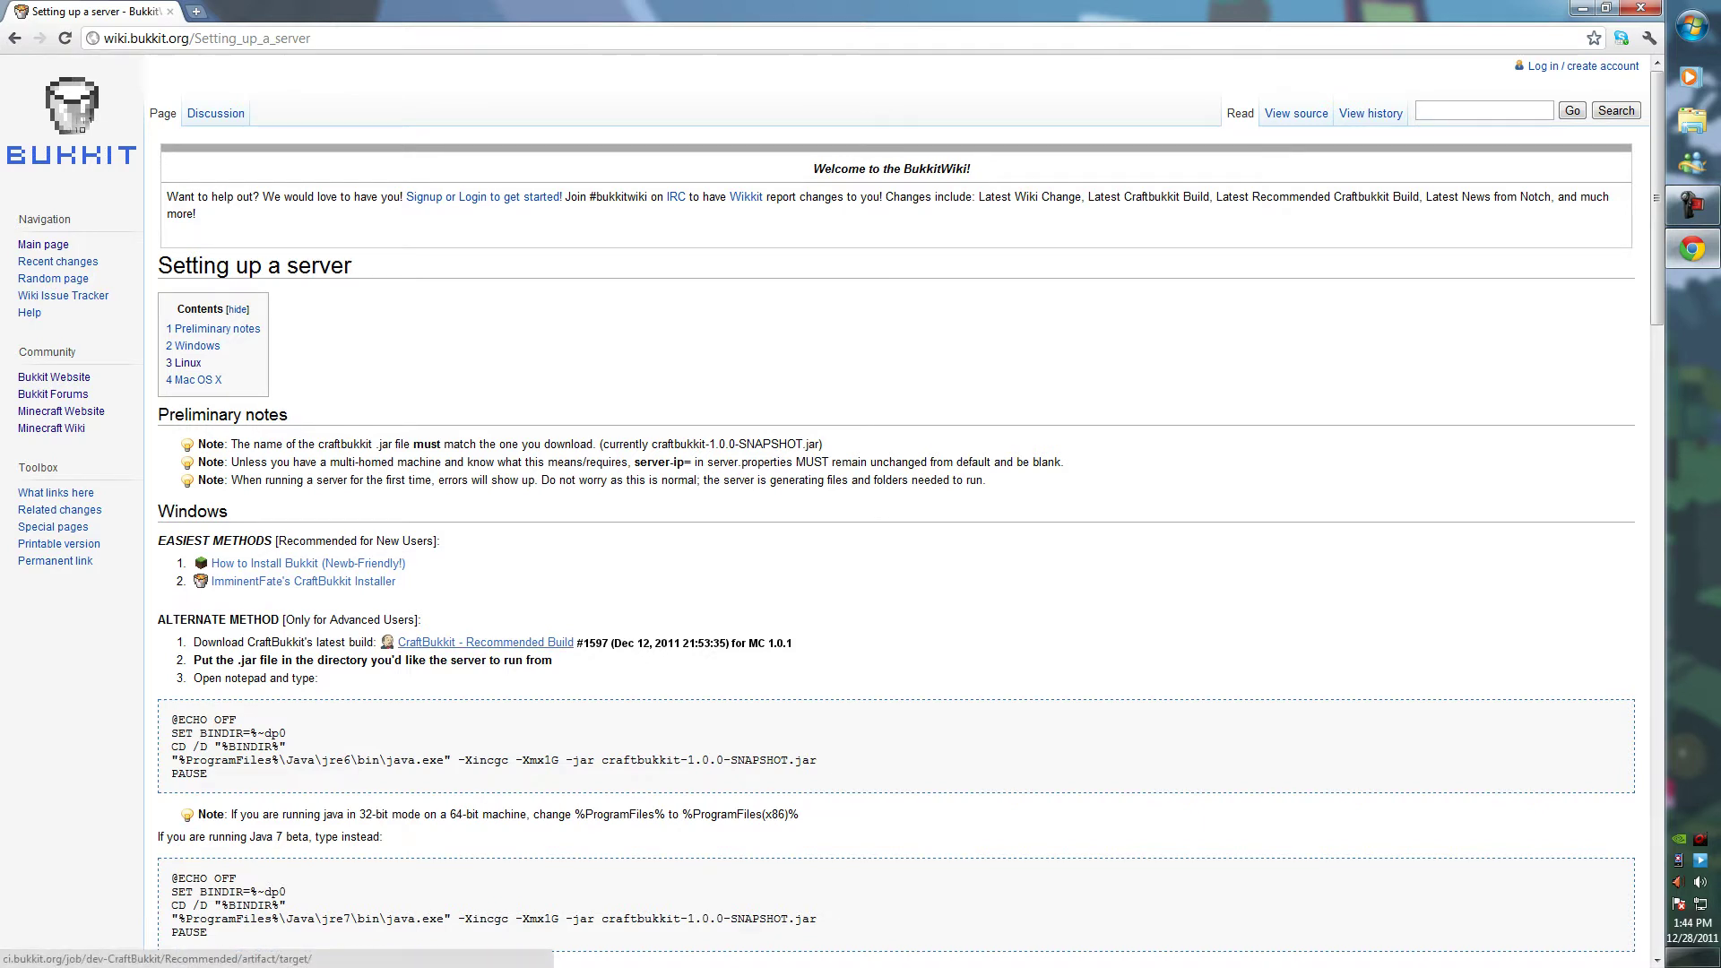
left_click(485, 641)
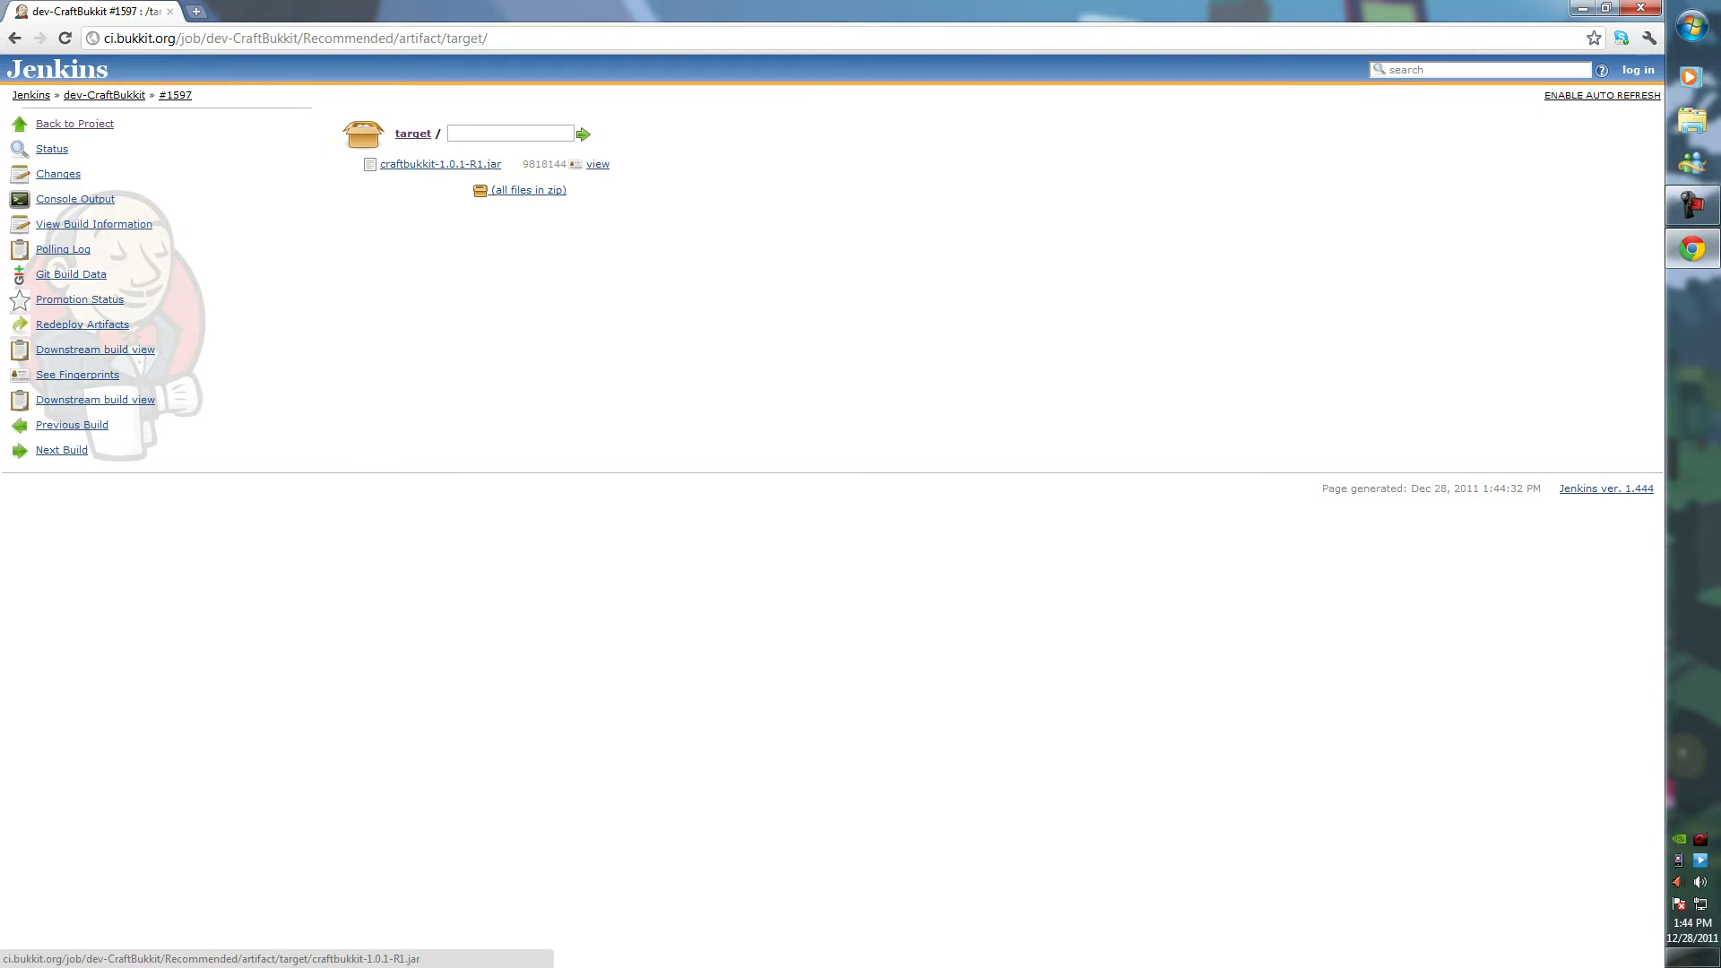
left_click(440, 164)
left_click(297, 948)
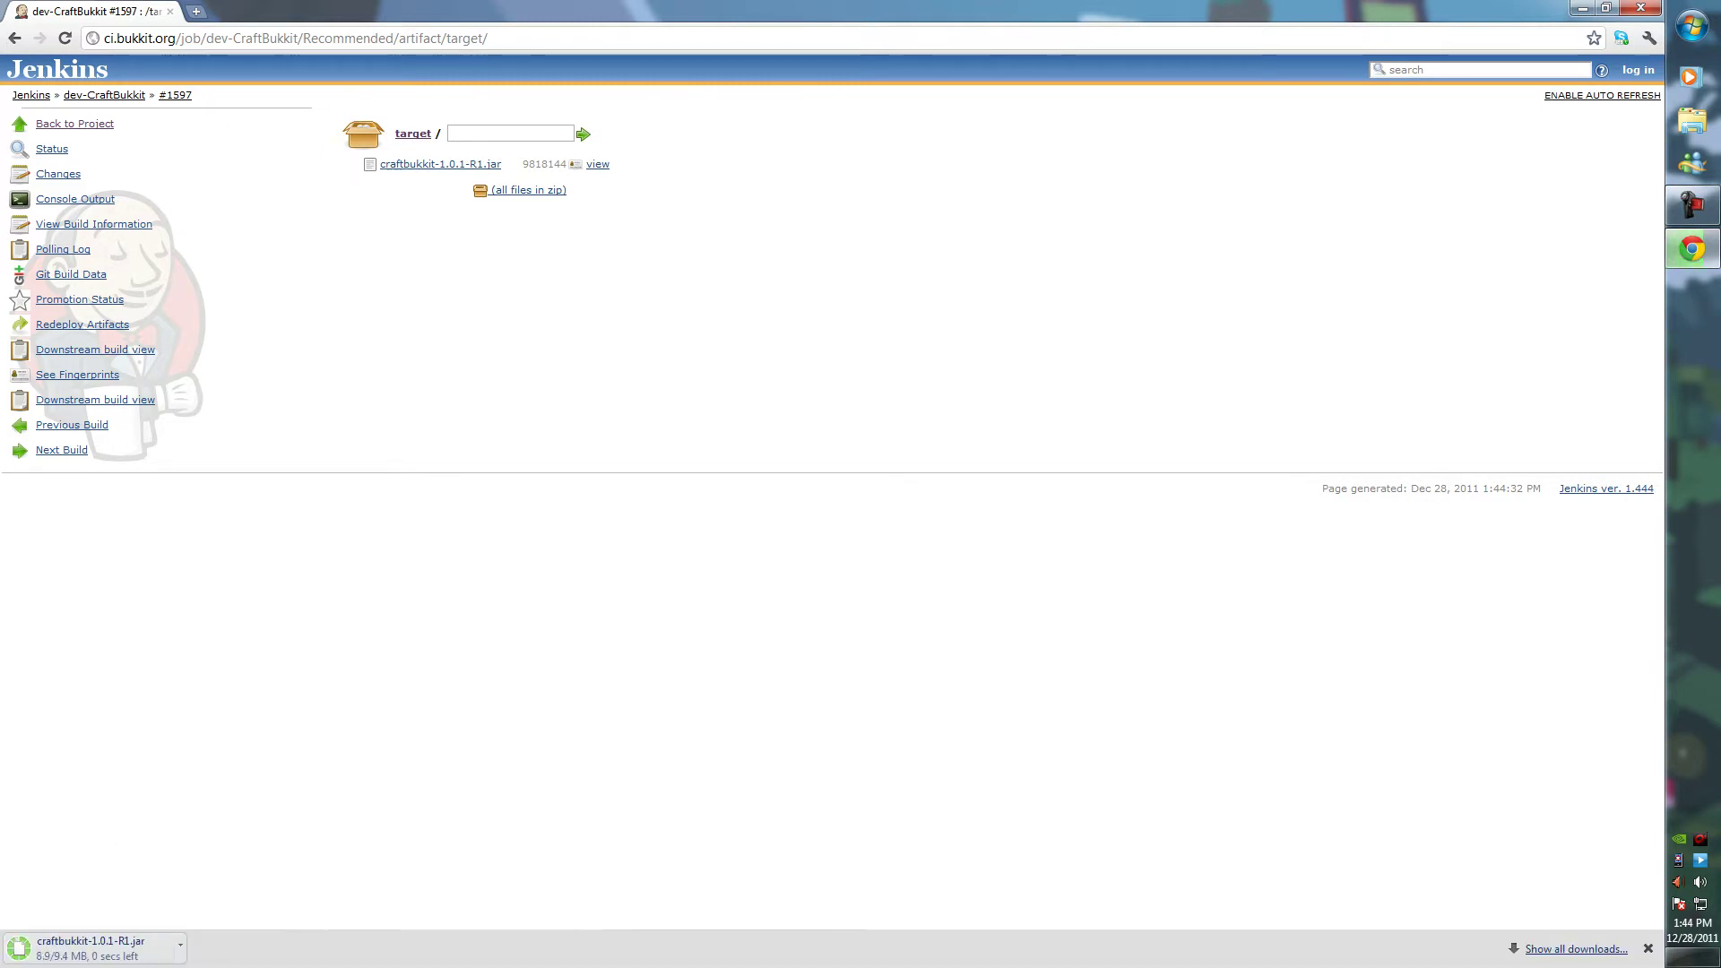
Show the downloaded craftbukkit-1.0.1-R1.jar in its folder and move it into the "My server" folder on the desktop
left_click(180, 947)
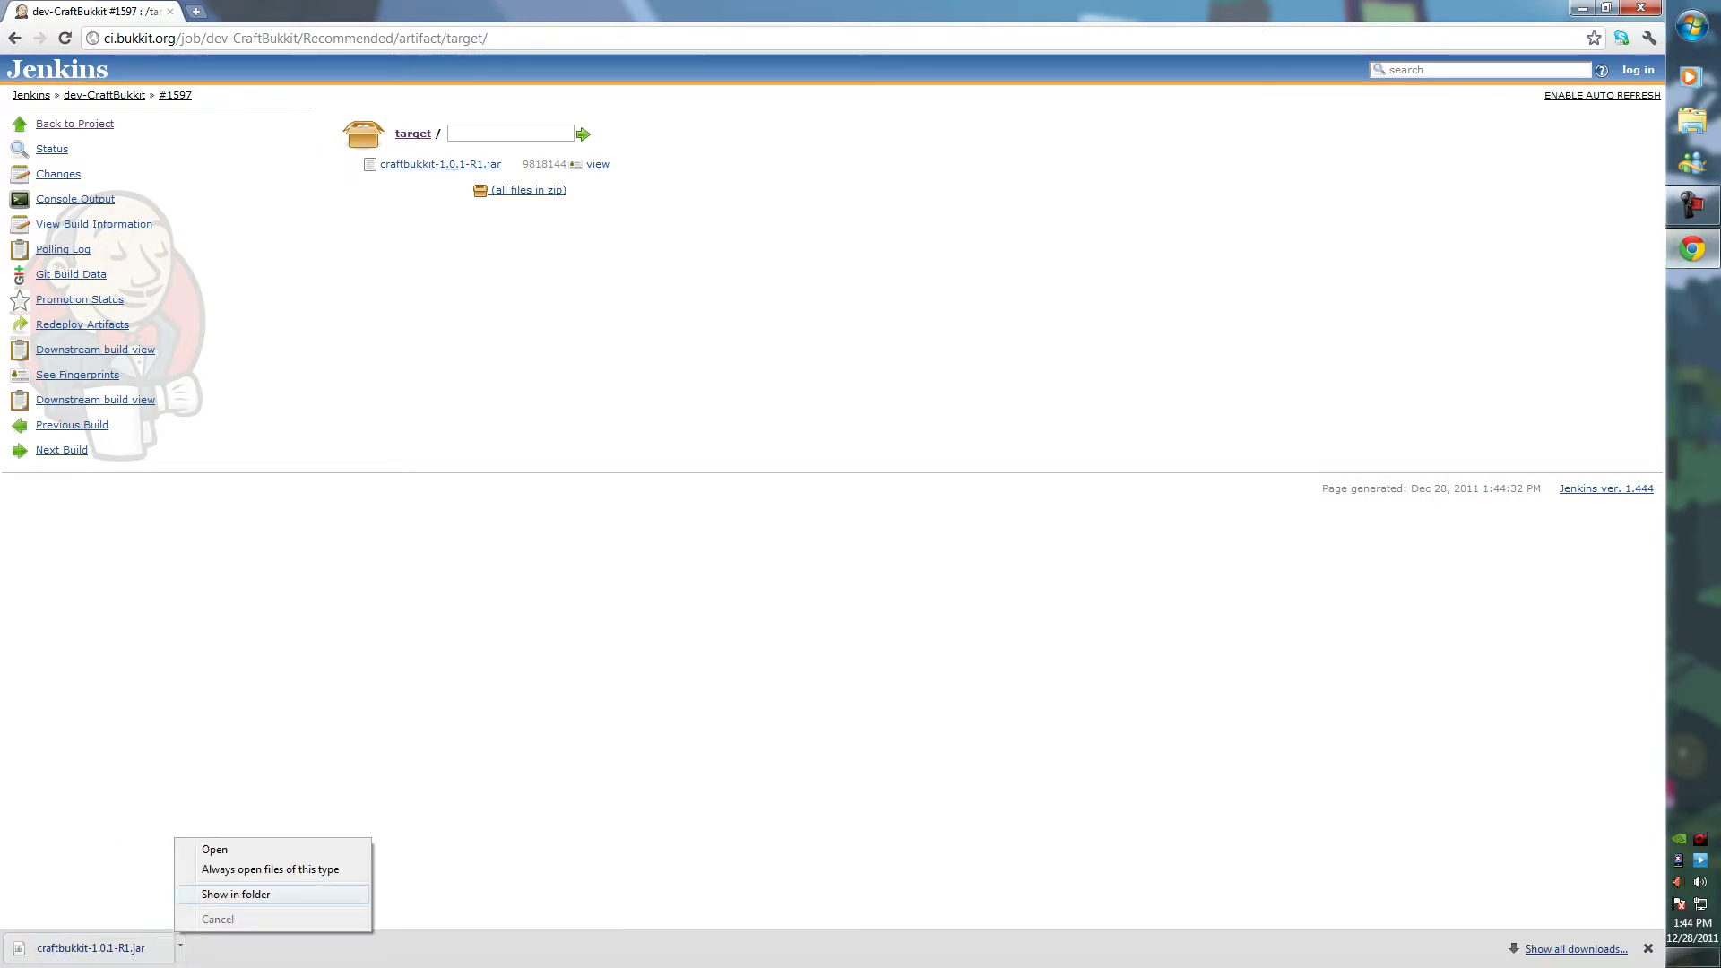
left_click(236, 894)
left_click(1581, 8)
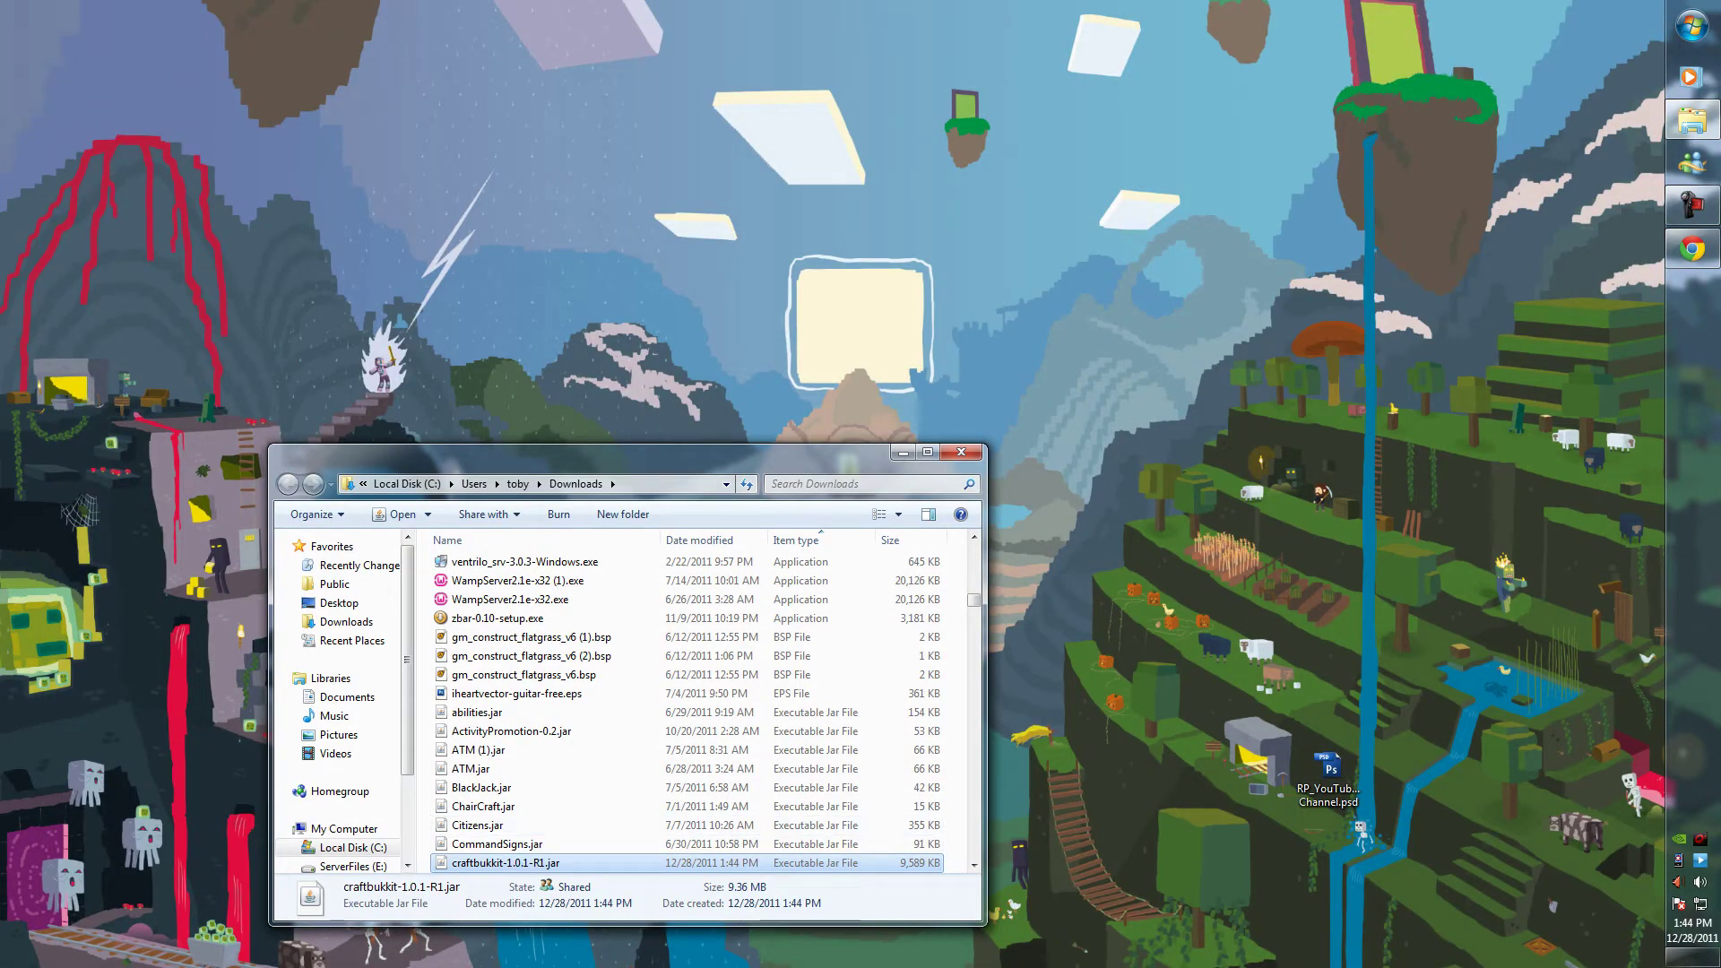
left_click(505, 864)
left_click_drag(582, 454, 422, 399)
left_click_drag(358, 807, 850, 484)
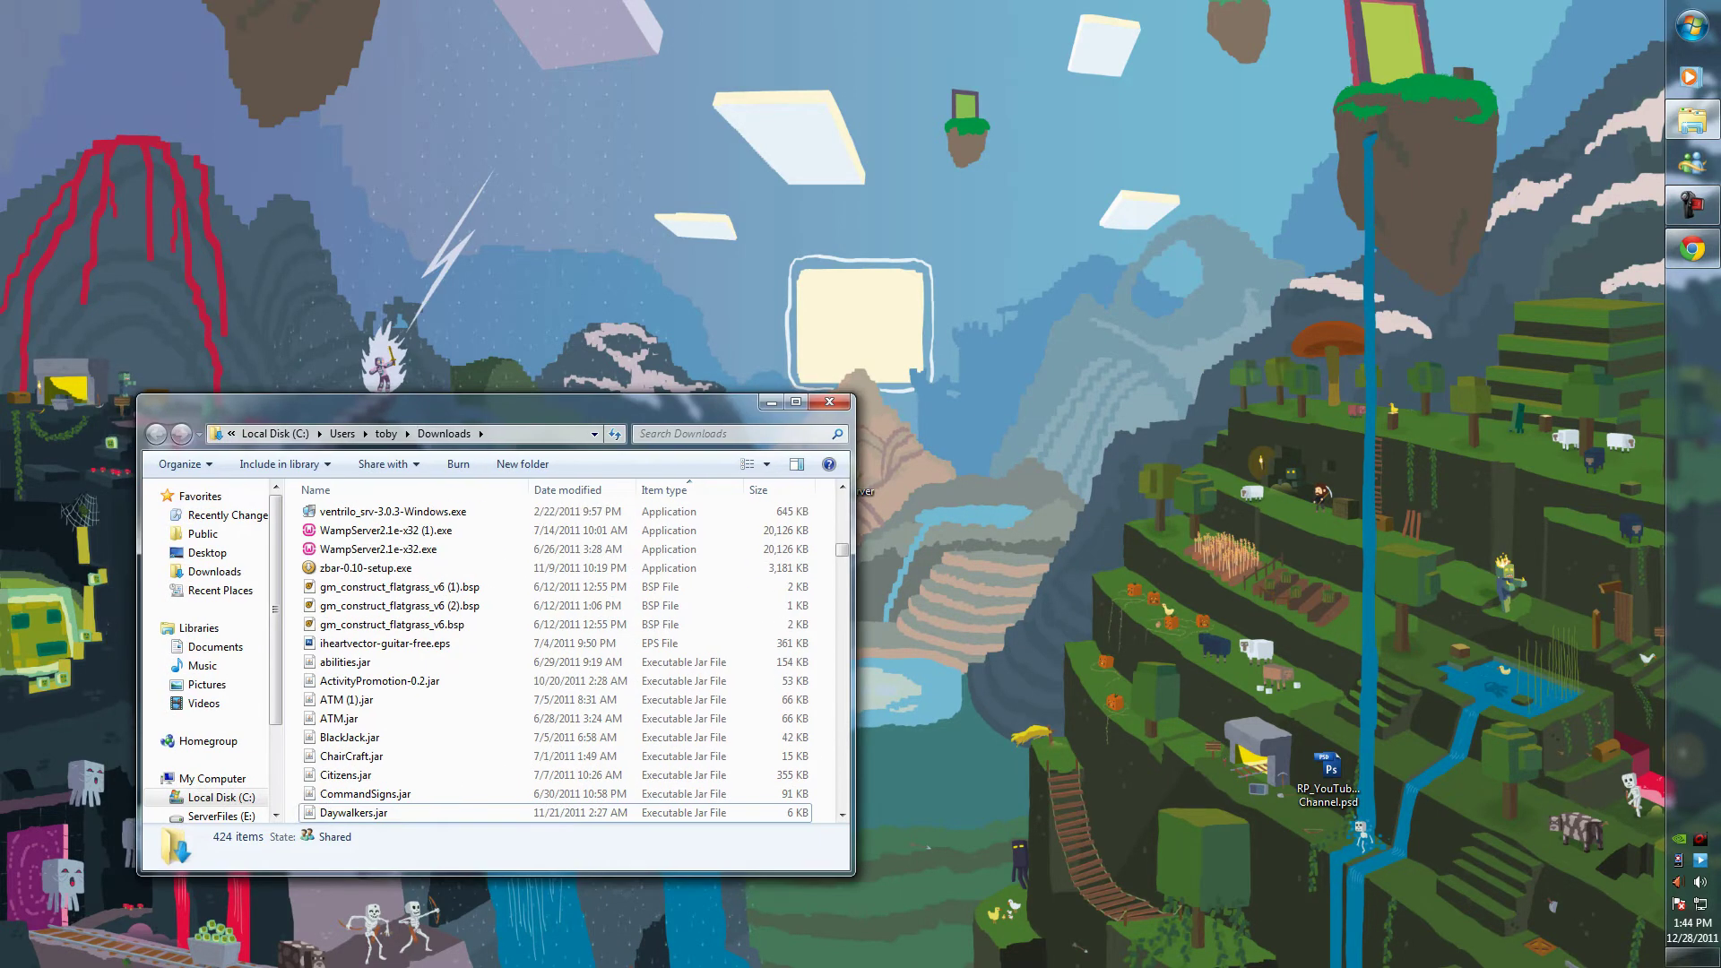
left_click(800, 396)
Return to the server setup wiki page in Chrome and copy the universal Windows launch script that calls java without a full path
left_click(1692, 250)
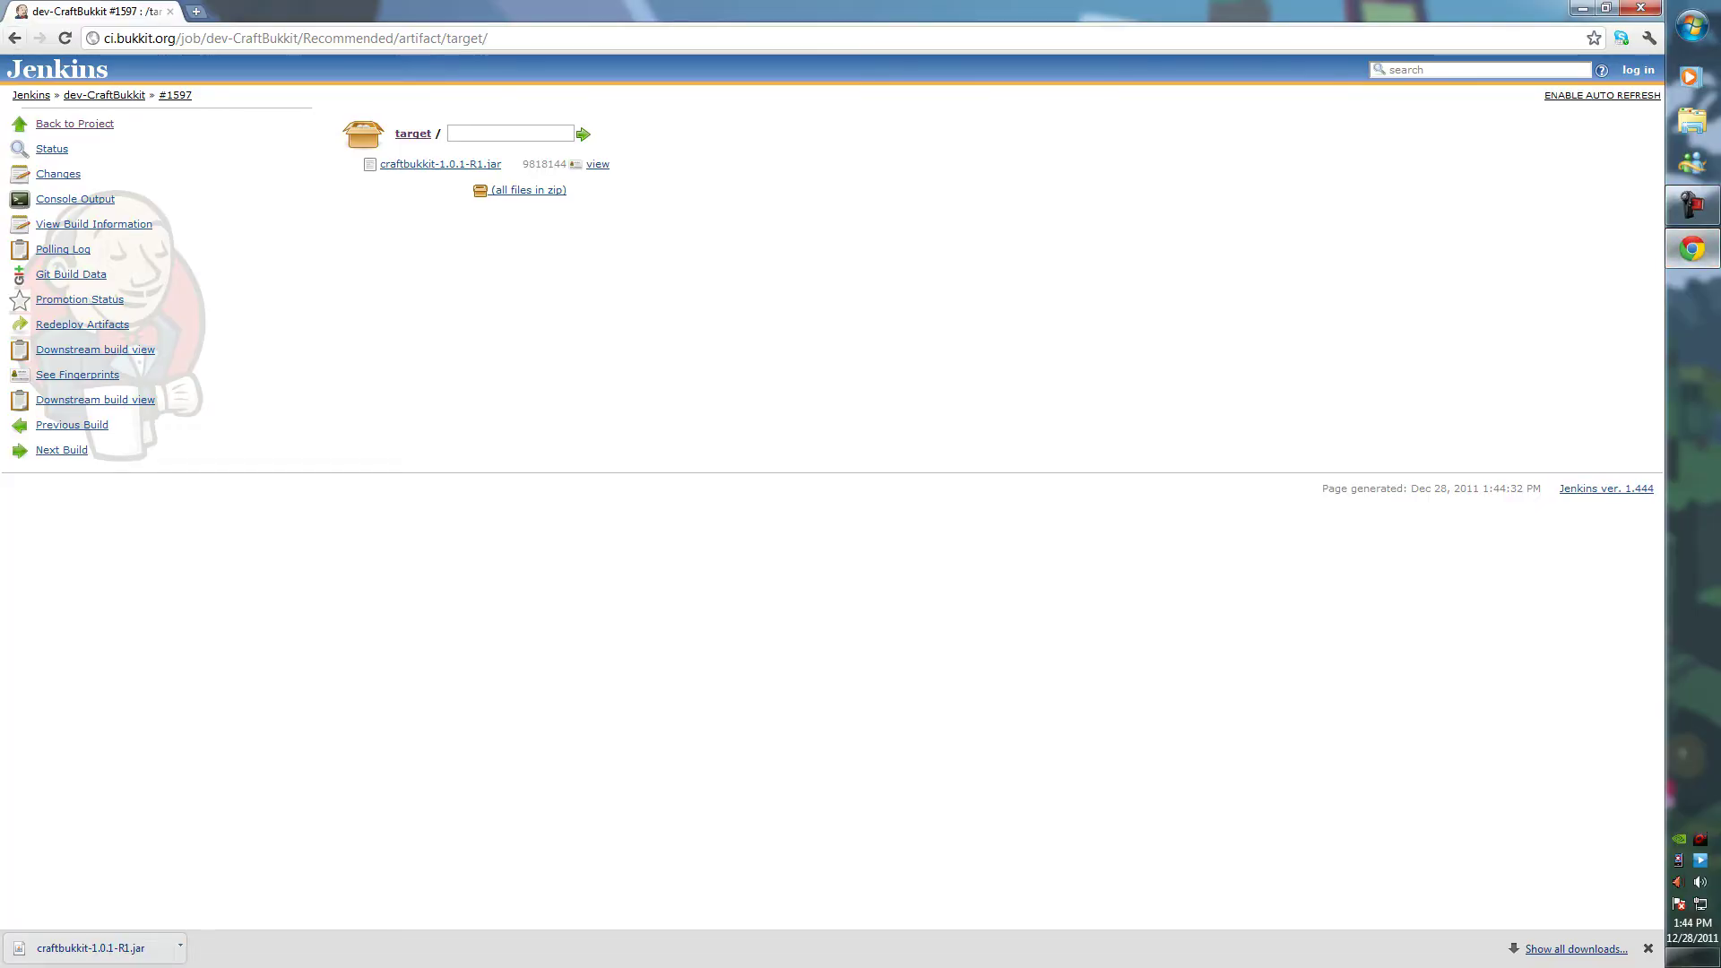
left_click(14, 39)
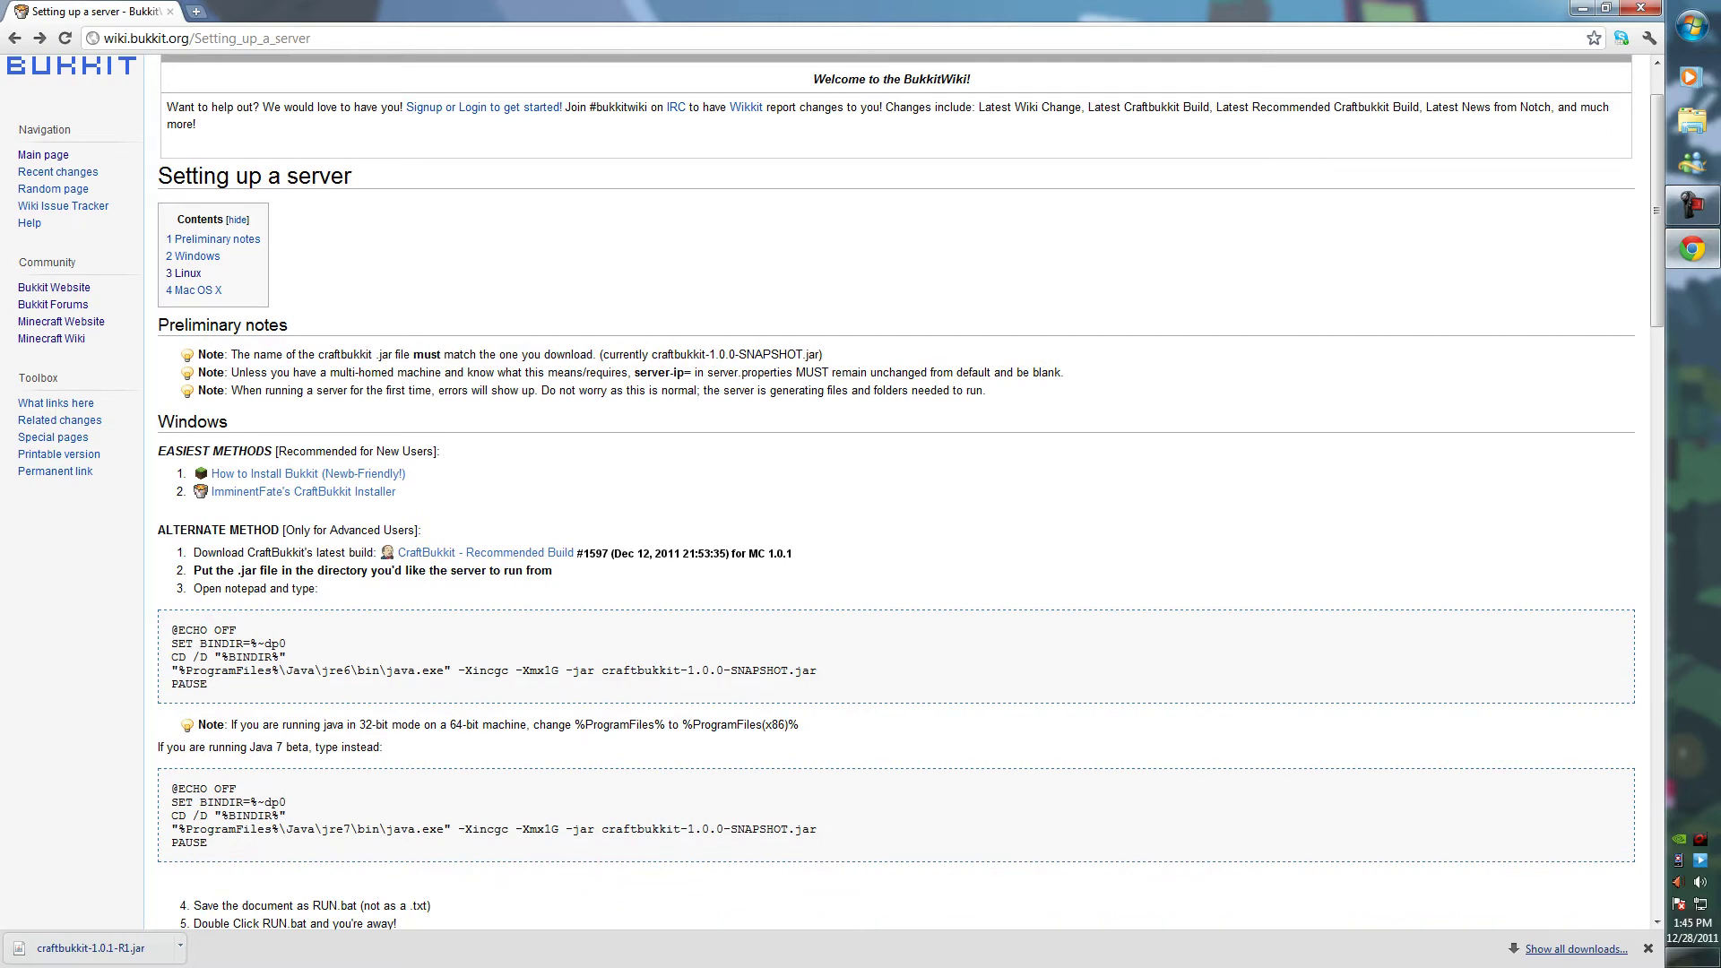
scroll(896, 493, "down", 1)
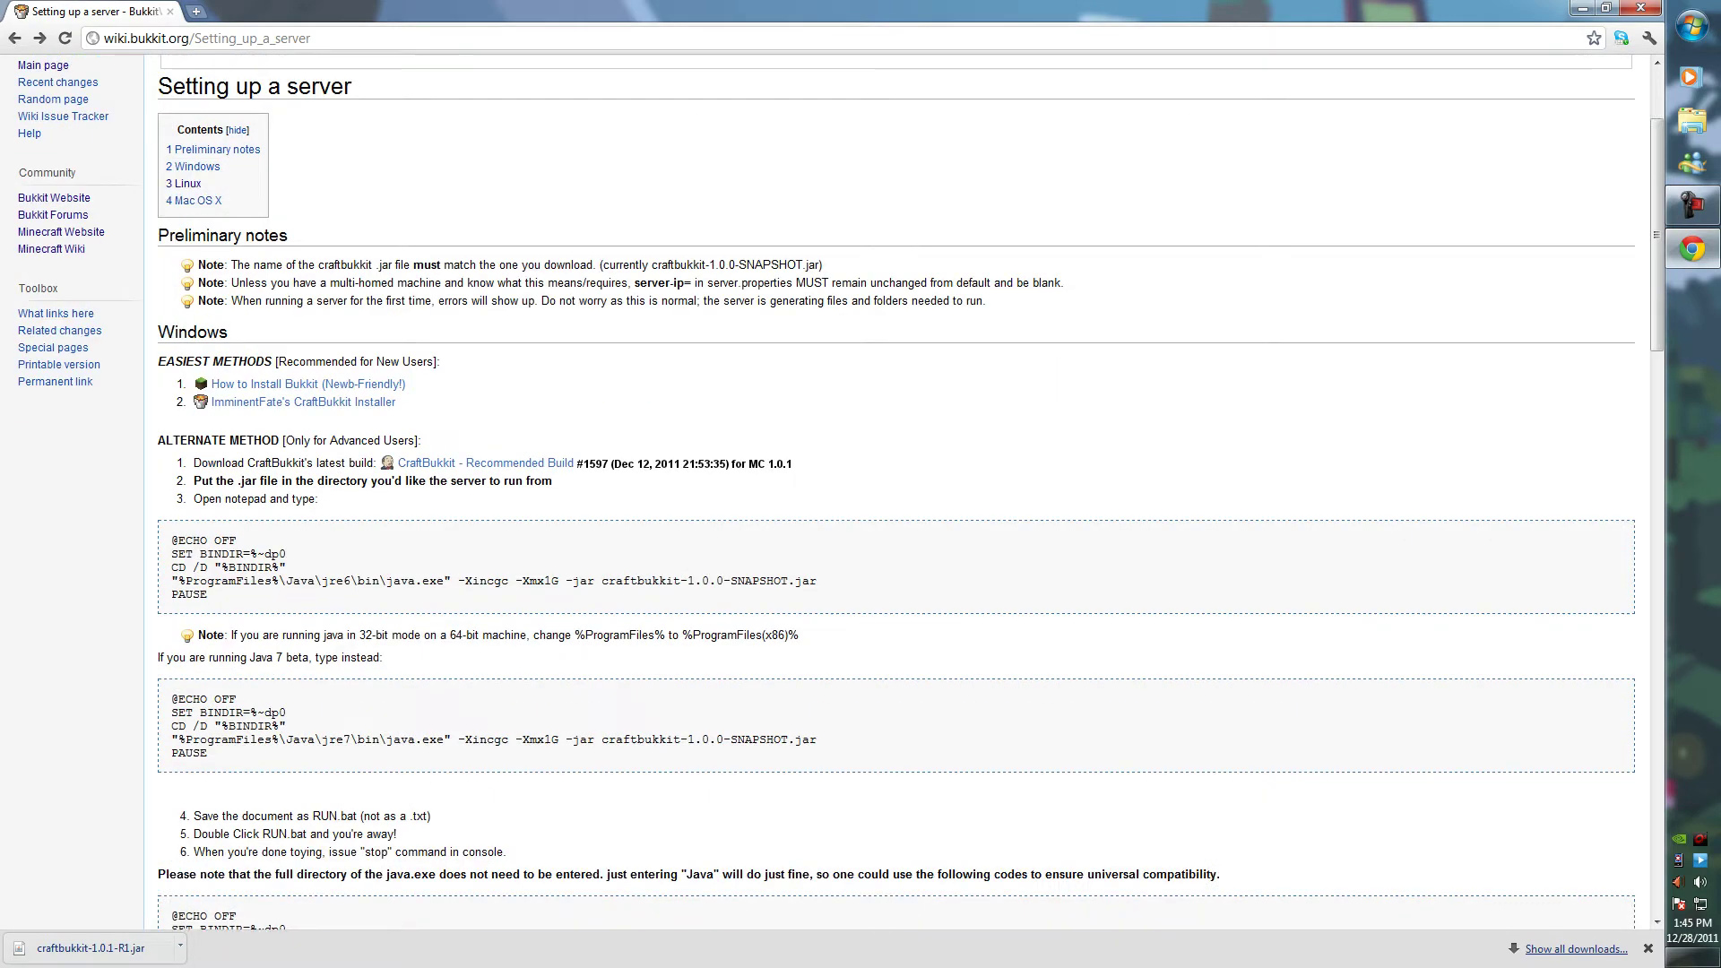
scroll(896, 493, "down", 2)
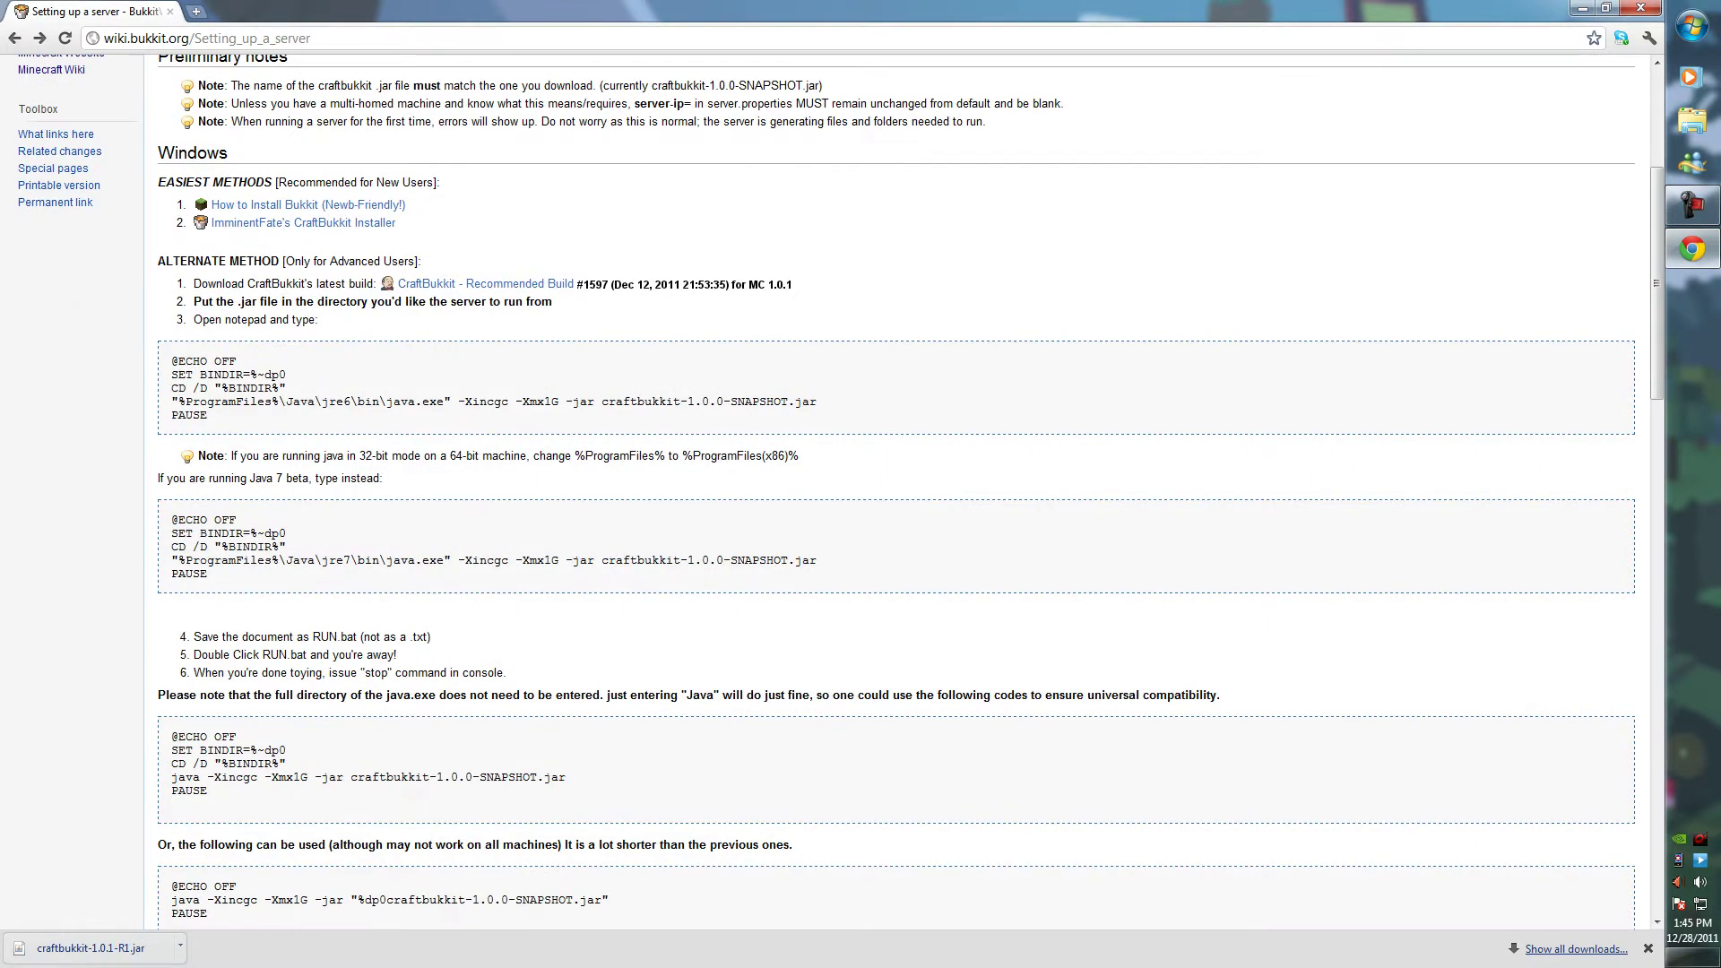
left_click_drag(208, 791, 171, 735)
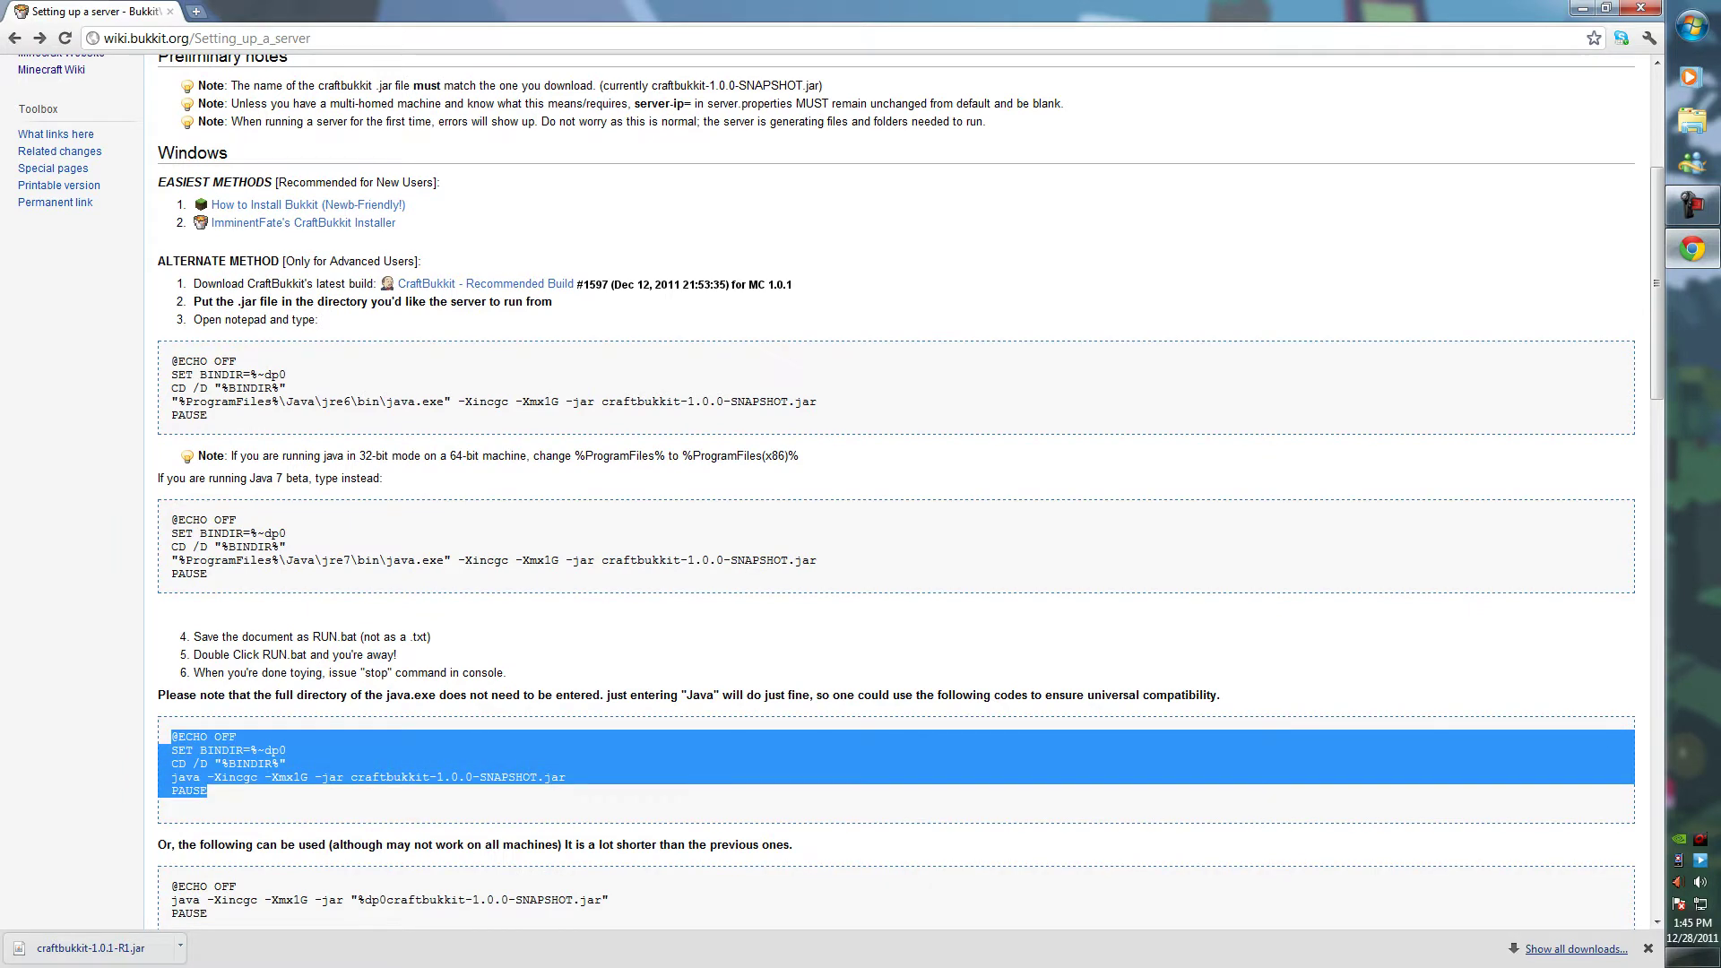
right_click(206, 740)
left_click(228, 750)
left_click(1582, 8)
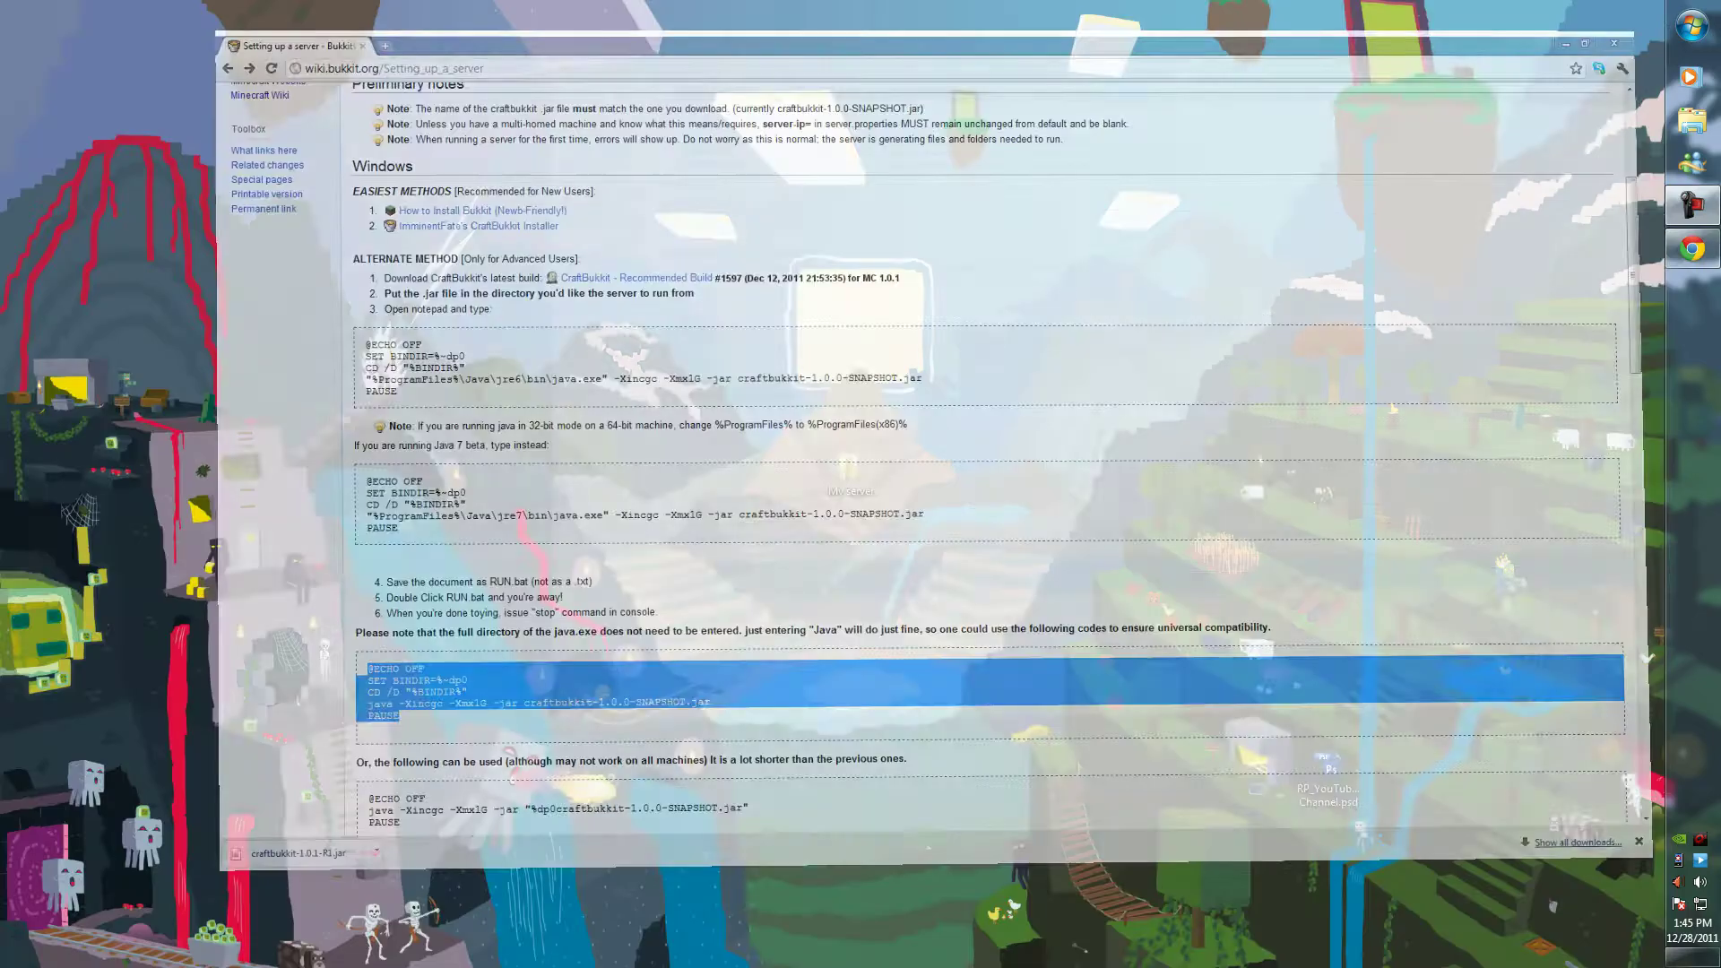
Create a text document named "run server" inside the "My server" folder
double_click(847, 471)
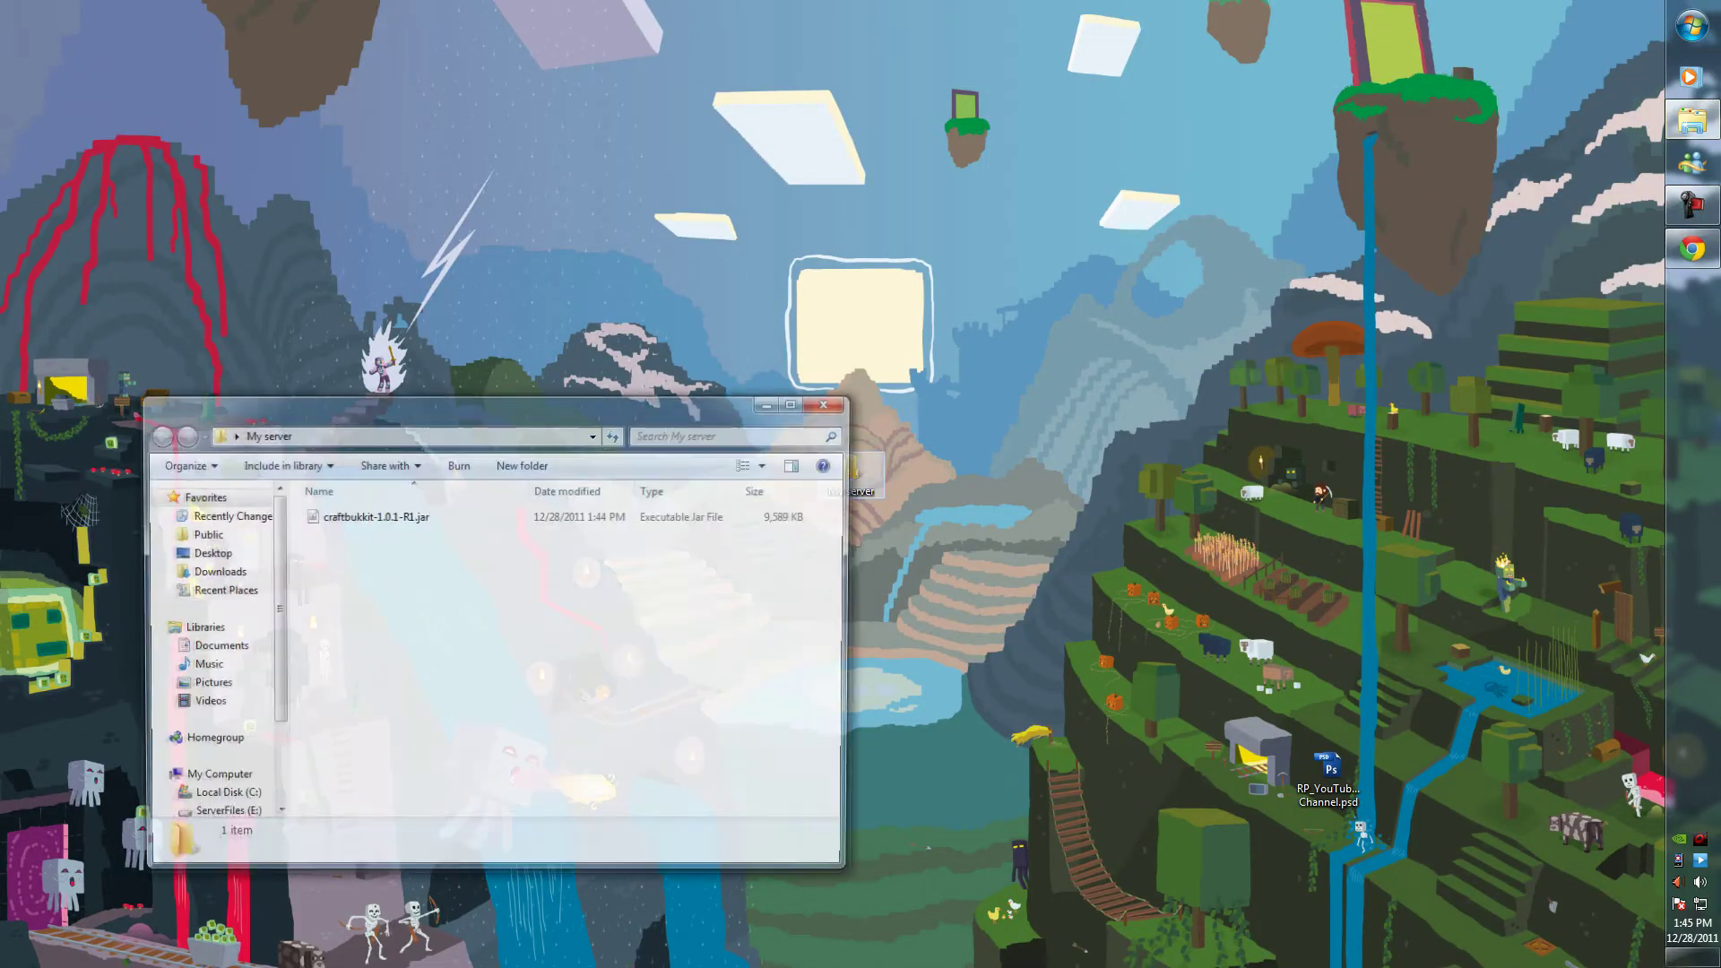
right_click(485, 579)
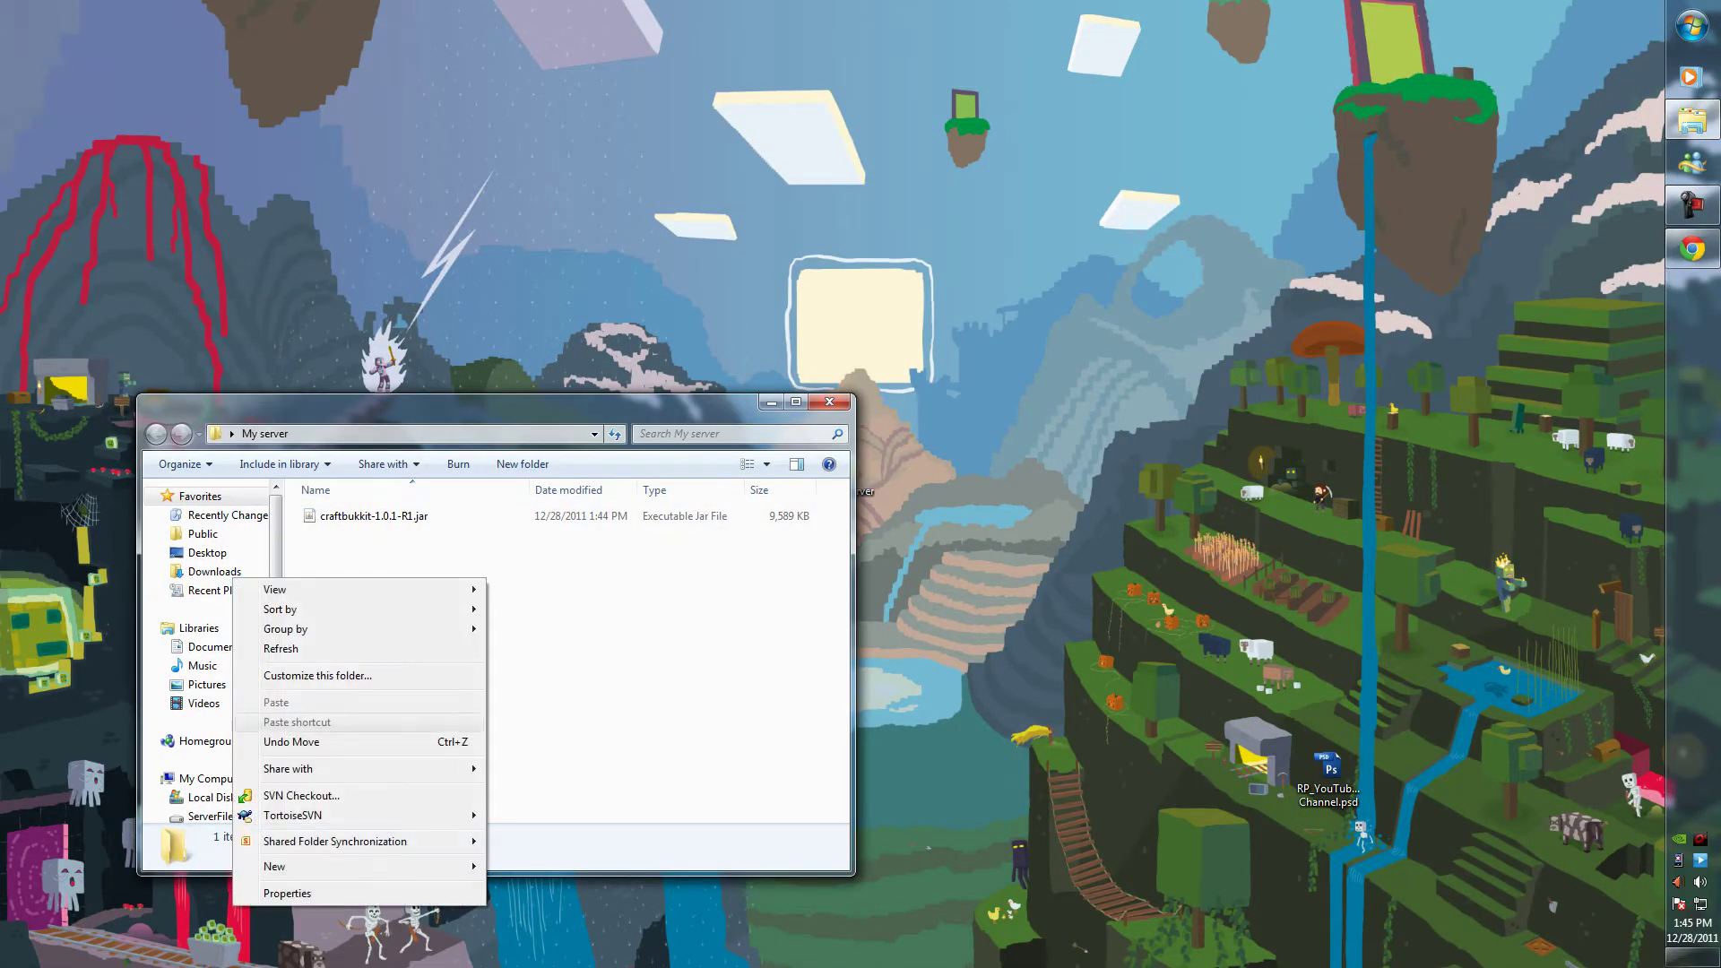
mouse_move(358, 866)
left_click(89, 786)
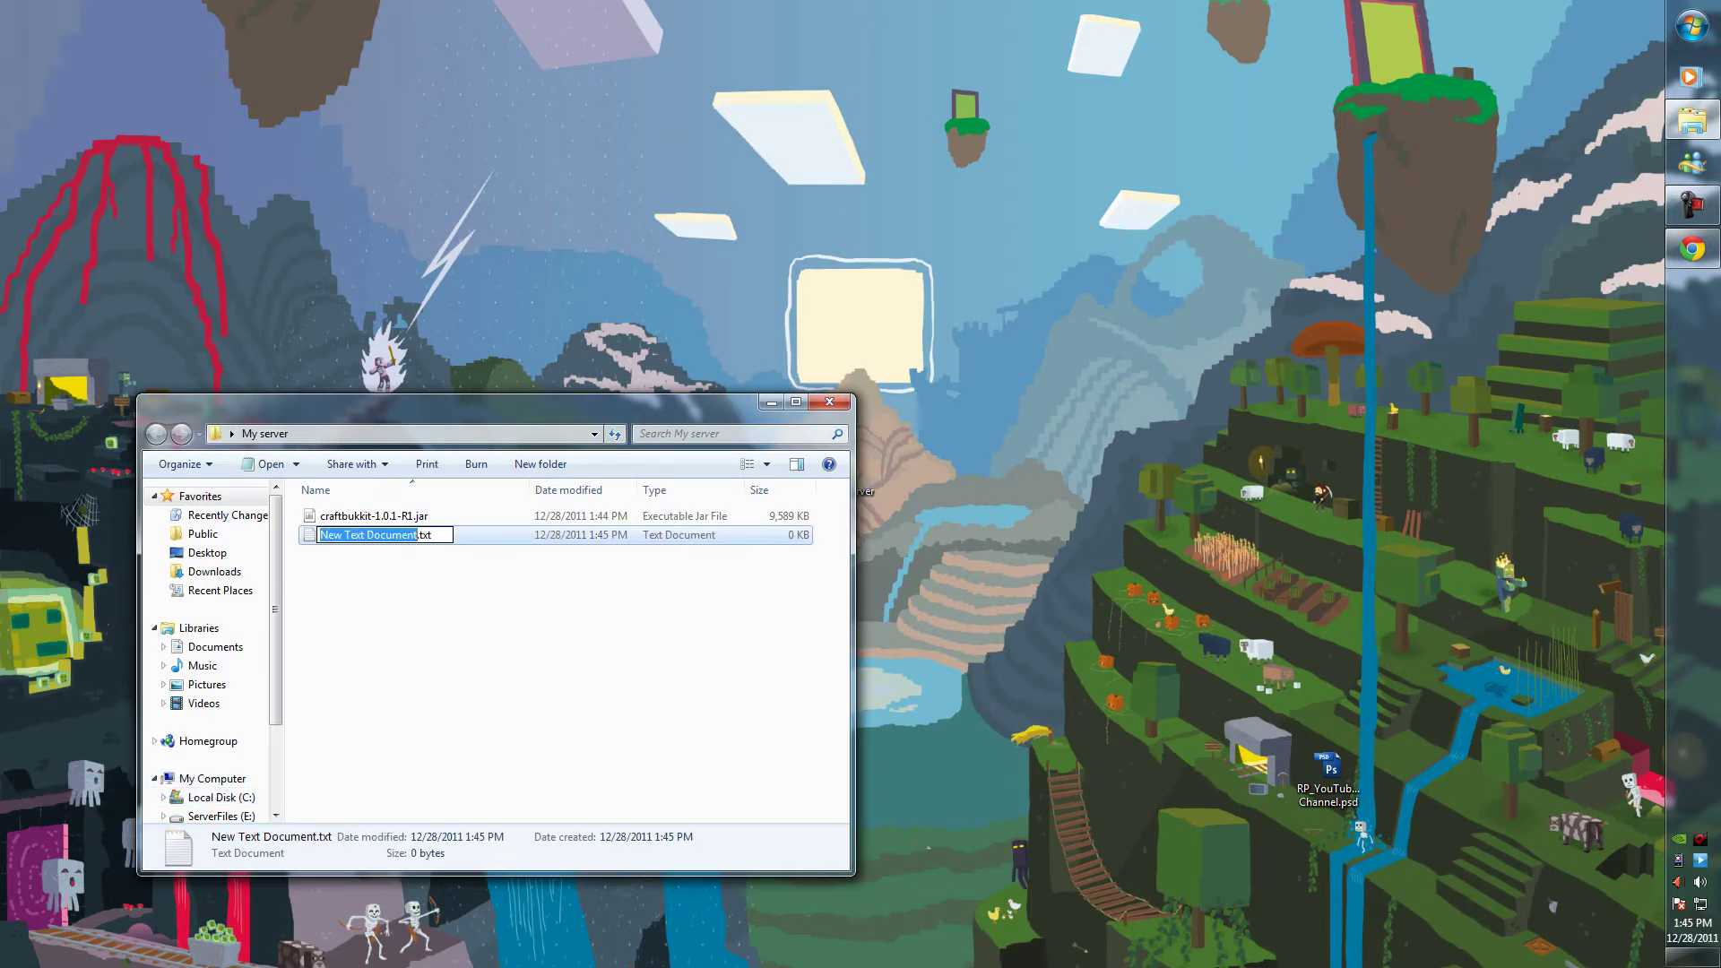
type("run server")
key("Return")
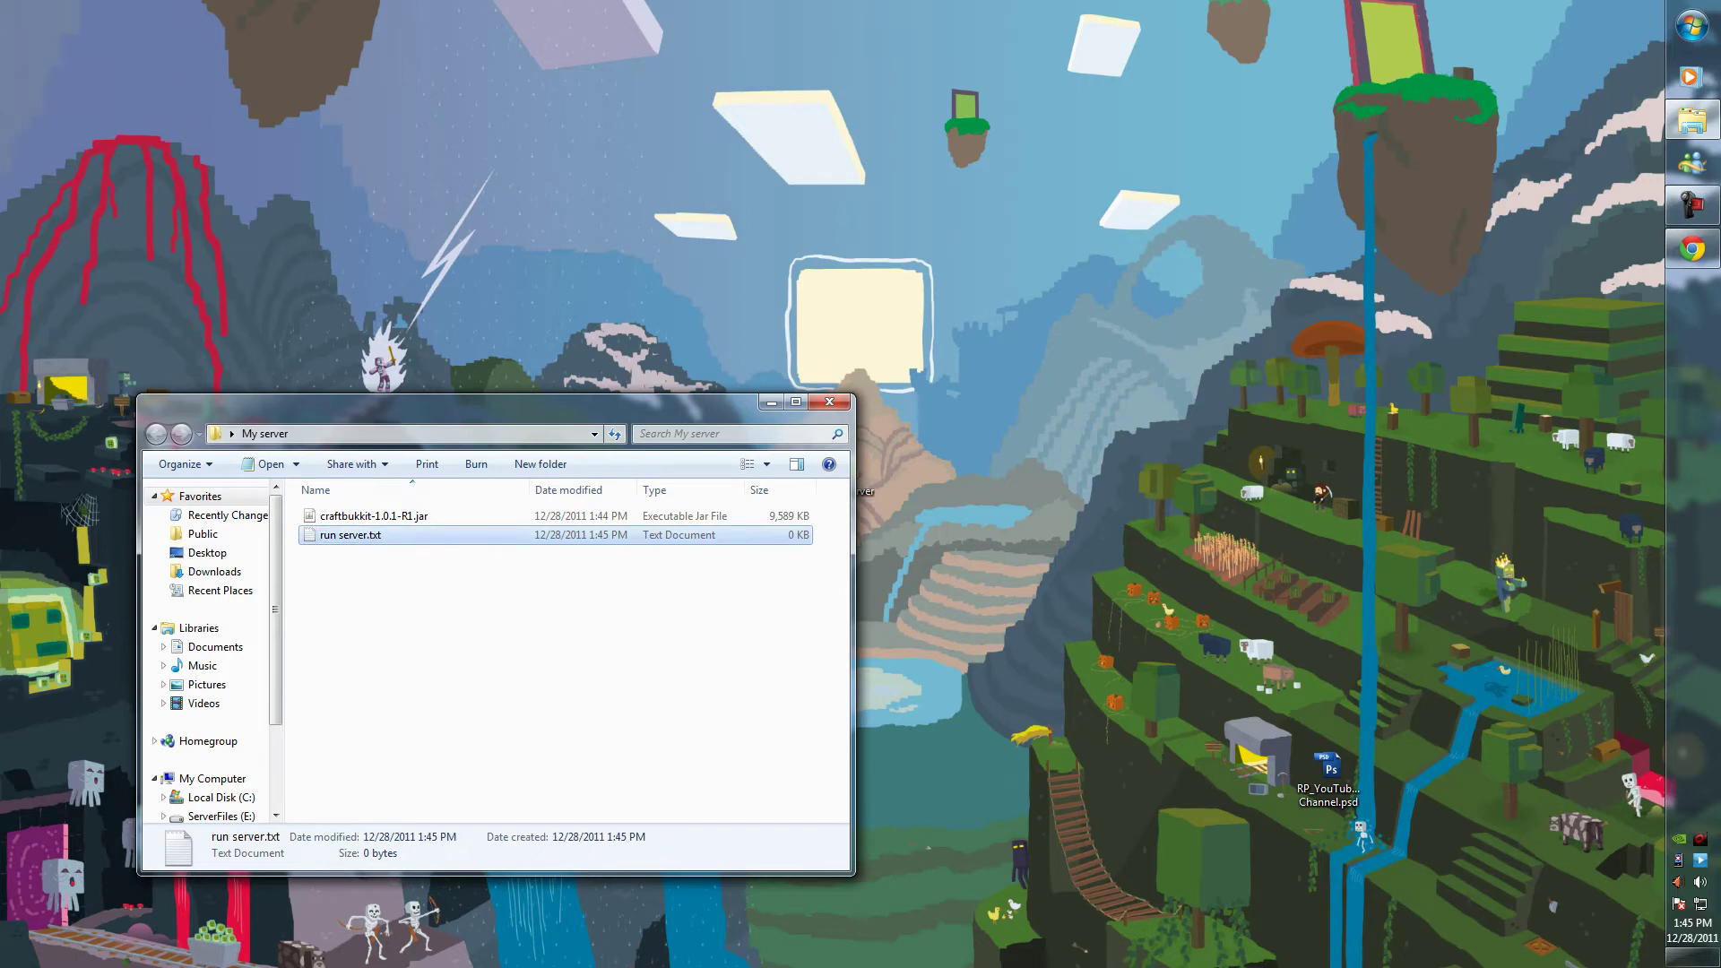
Open run server.txt in Notepad and paste the copied launch script into it
key("Return")
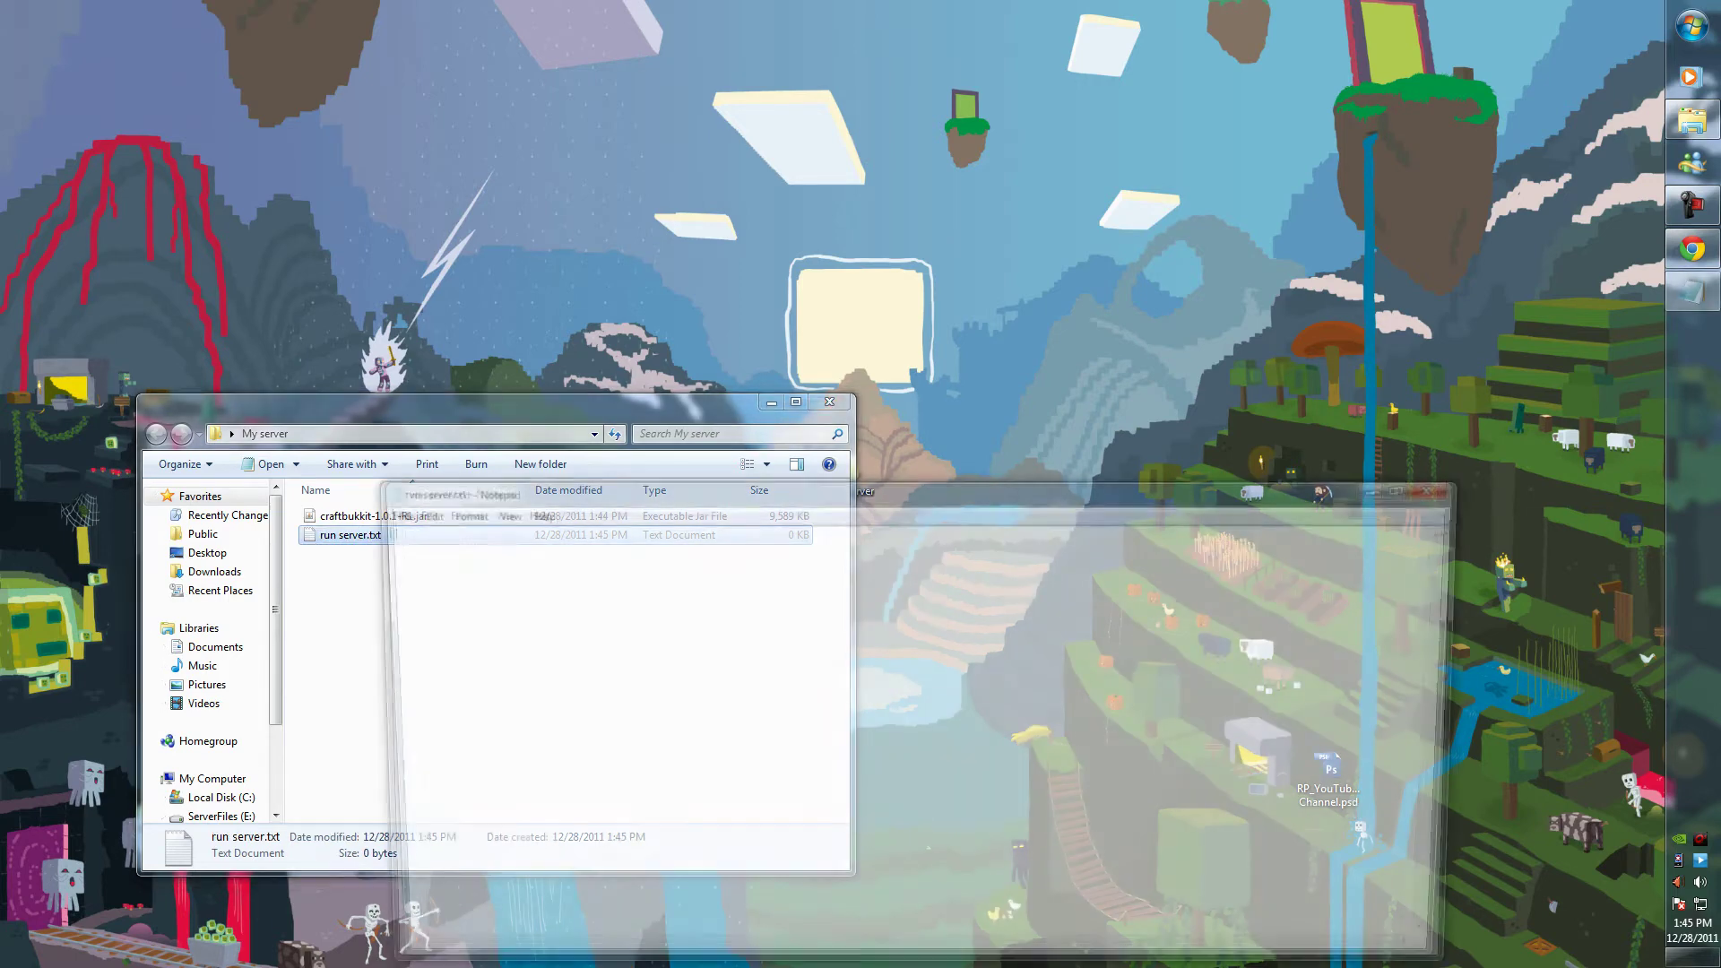
right_click(481, 558)
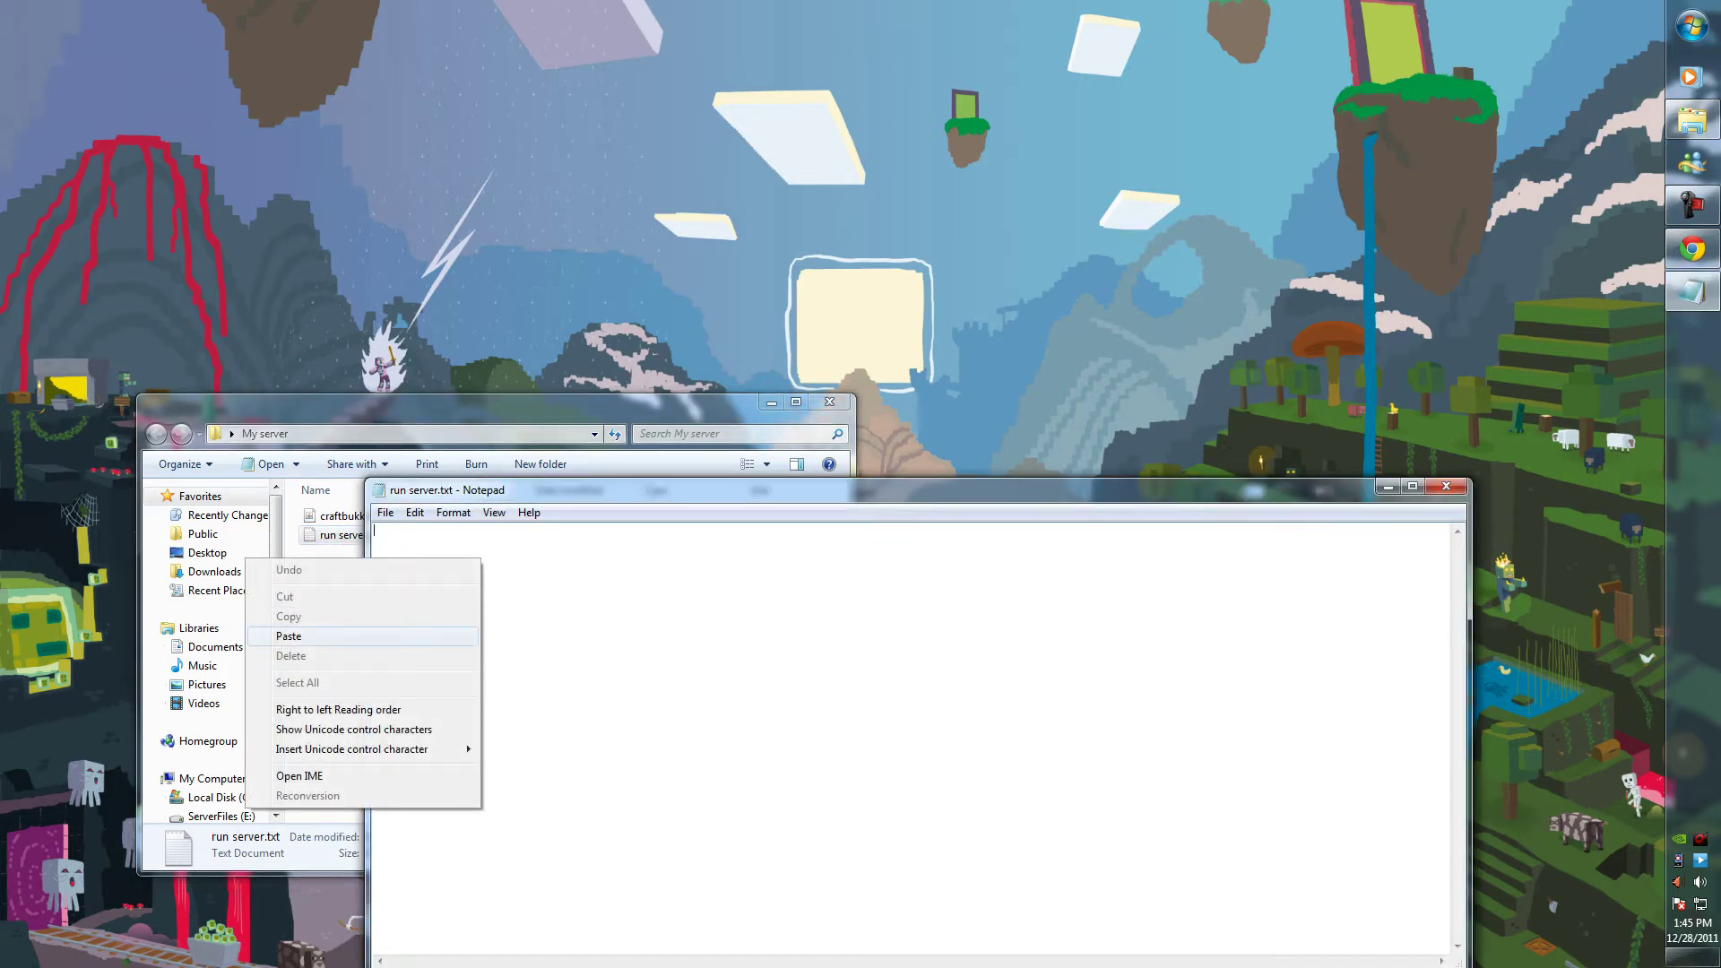
left_click(288, 635)
left_click_drag(807, 490, 863, 391)
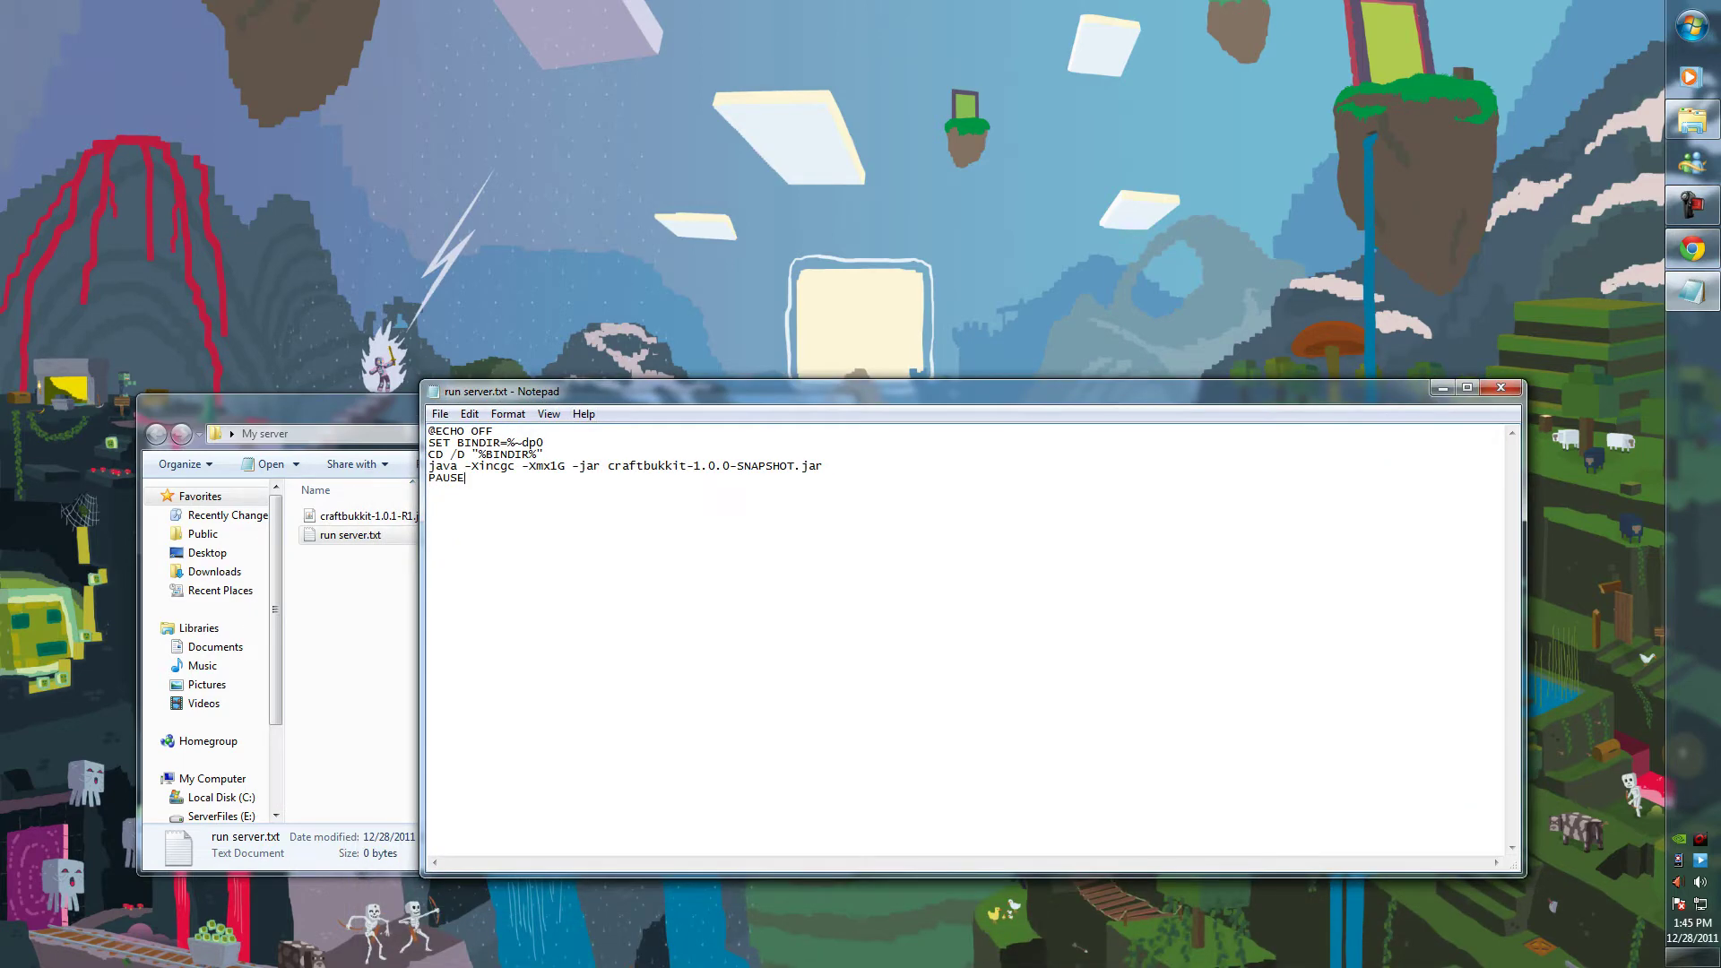
Replace craftbukkit-1.0.0-SNAPSHOT in the script's java line with the downloaded jar's name, craftbukkit-1.0.1-R1, copied from the file itself
left_click_drag(607, 466, 794, 466)
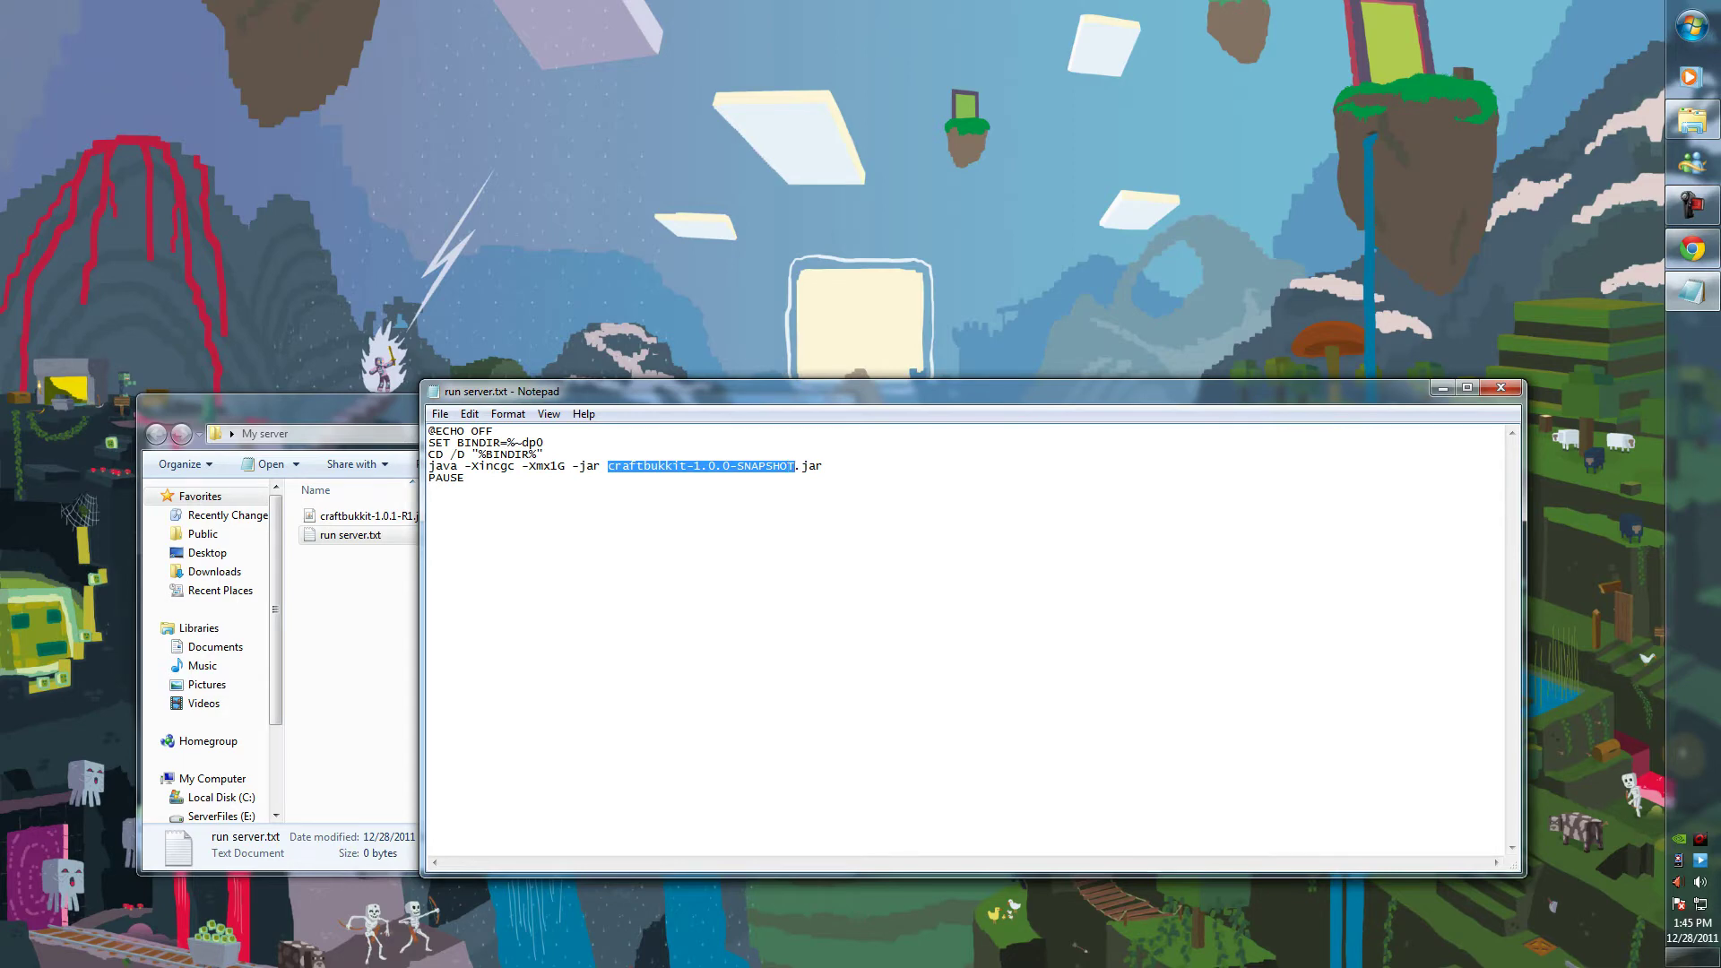
left_click_drag(807, 391, 814, 570)
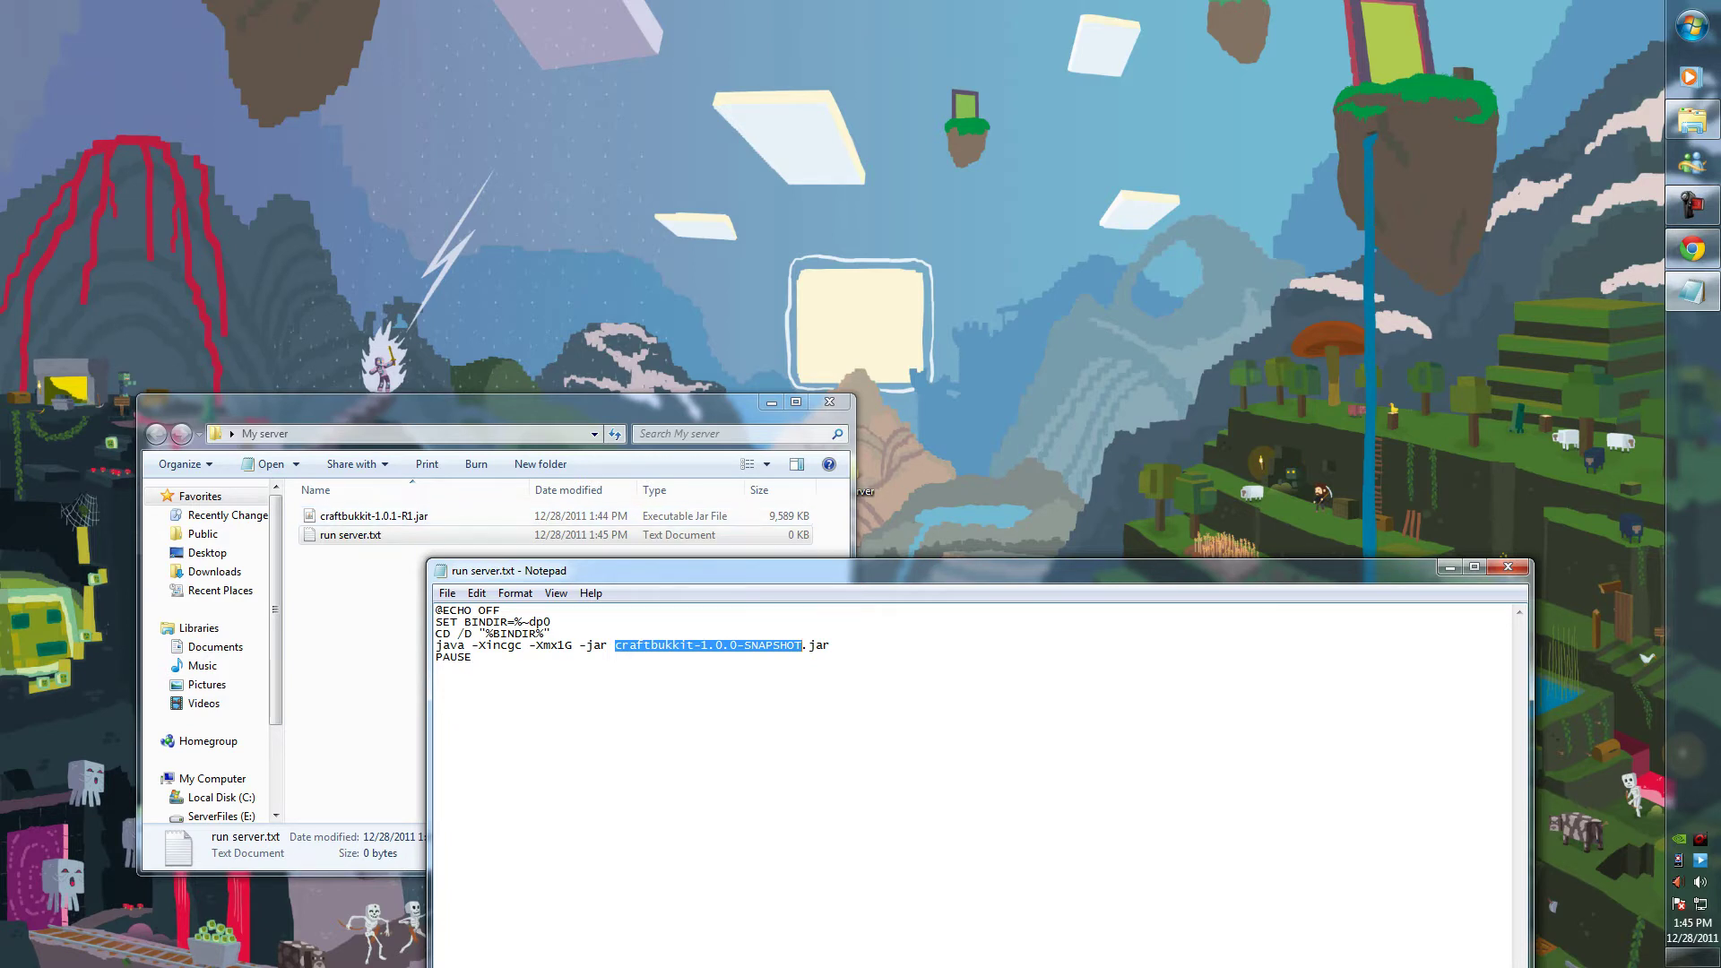
left_click(386, 516)
right_click(385, 516)
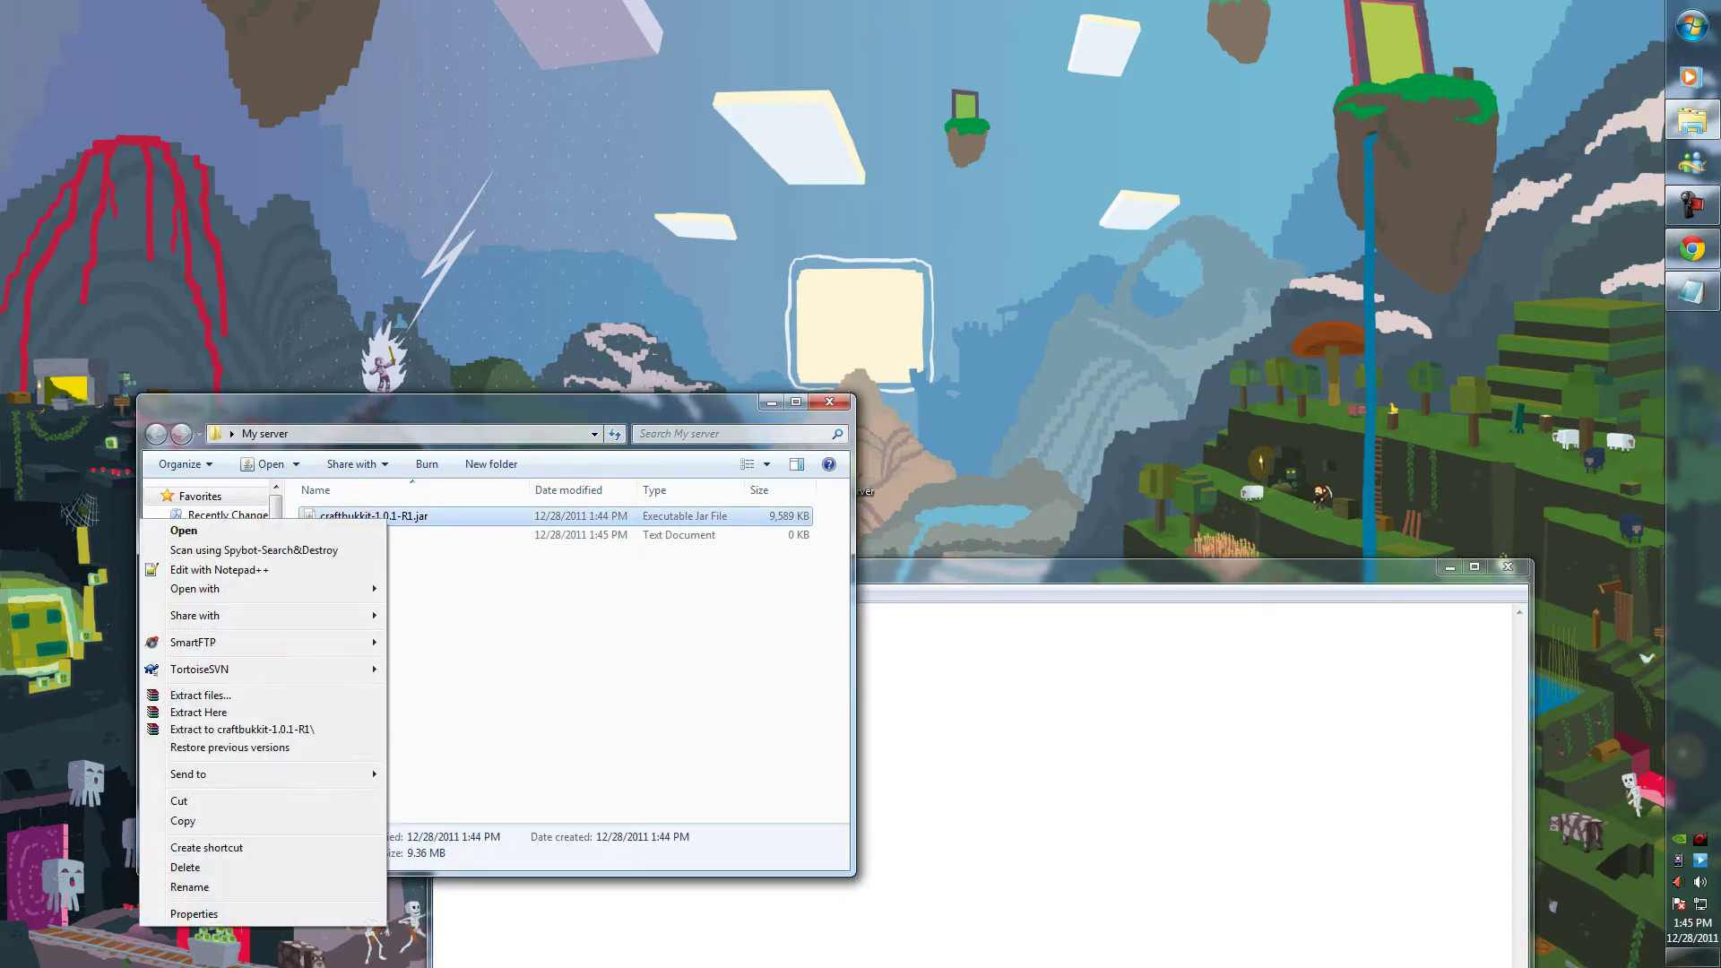
left_click(189, 887)
key("ctrl+c")
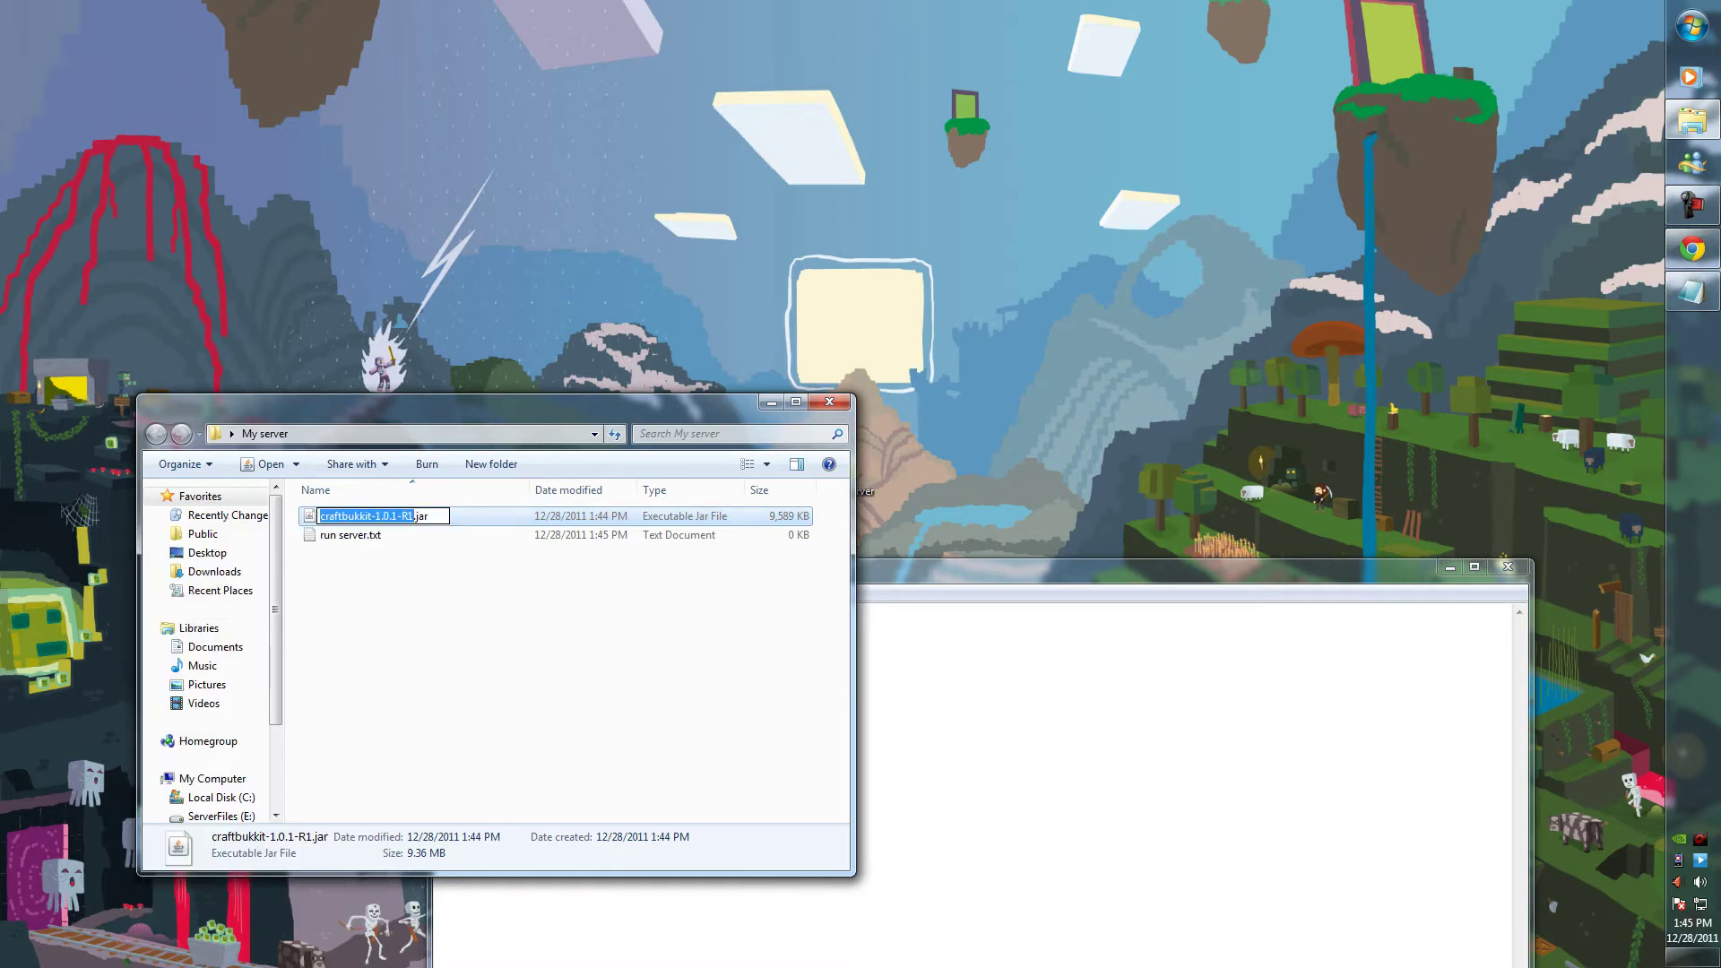
left_click(466, 672)
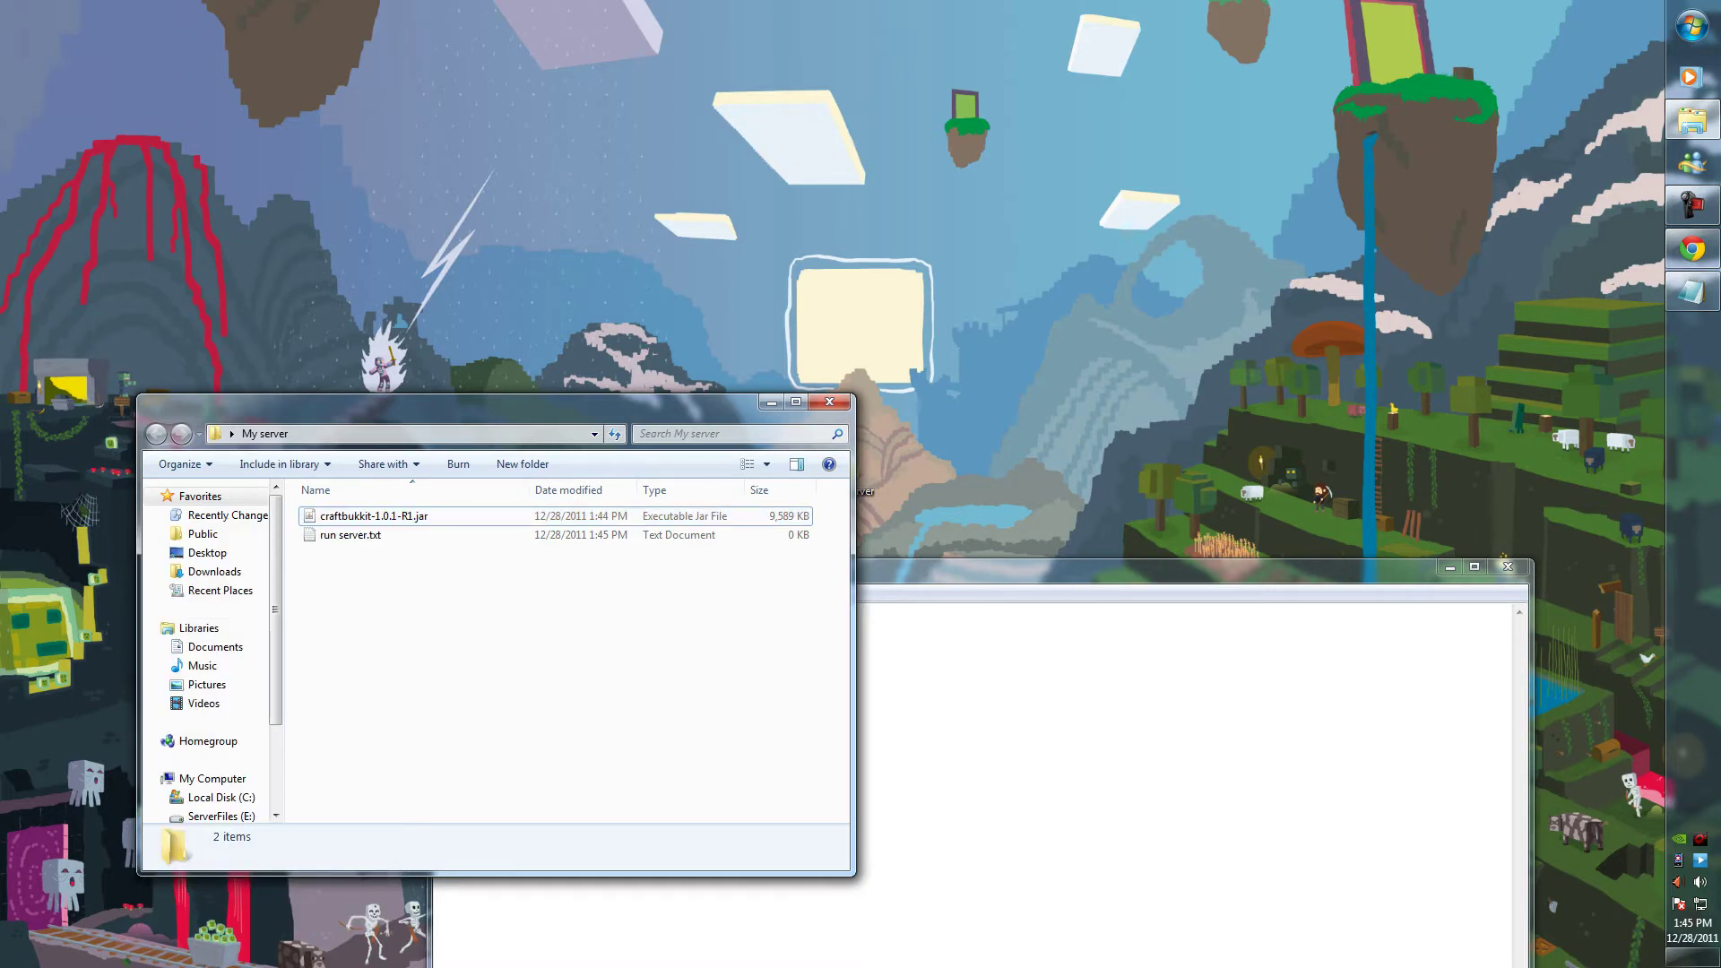
key("alt+Tab")
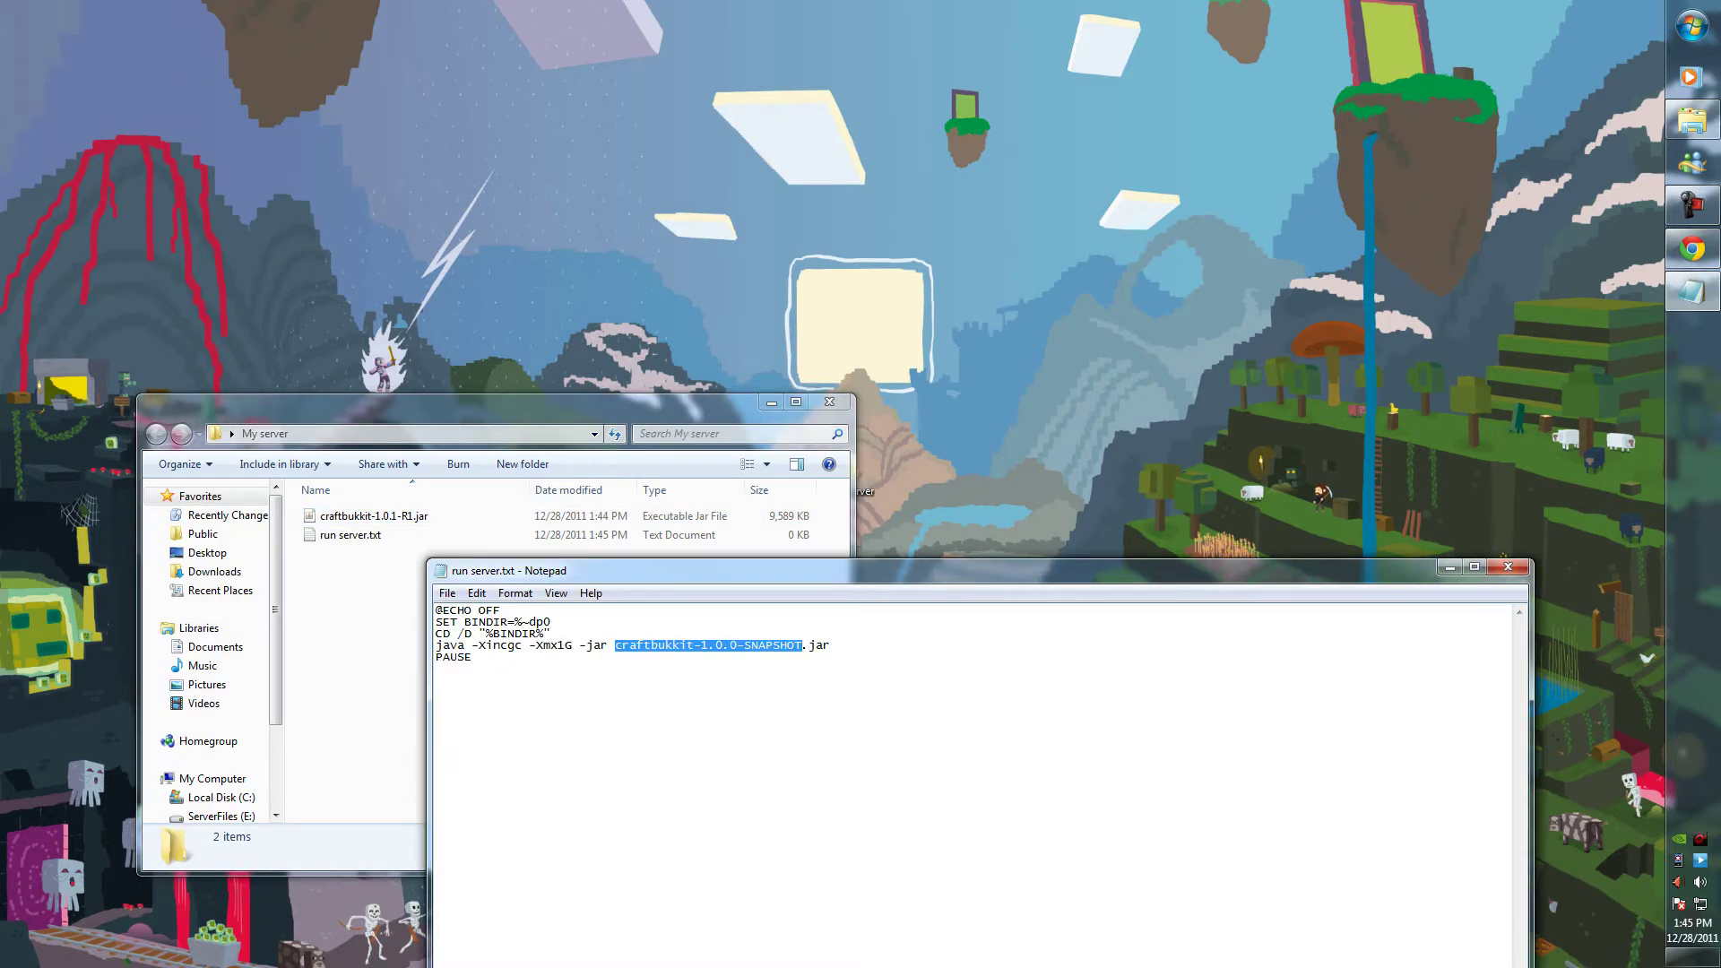
key("ctrl+v")
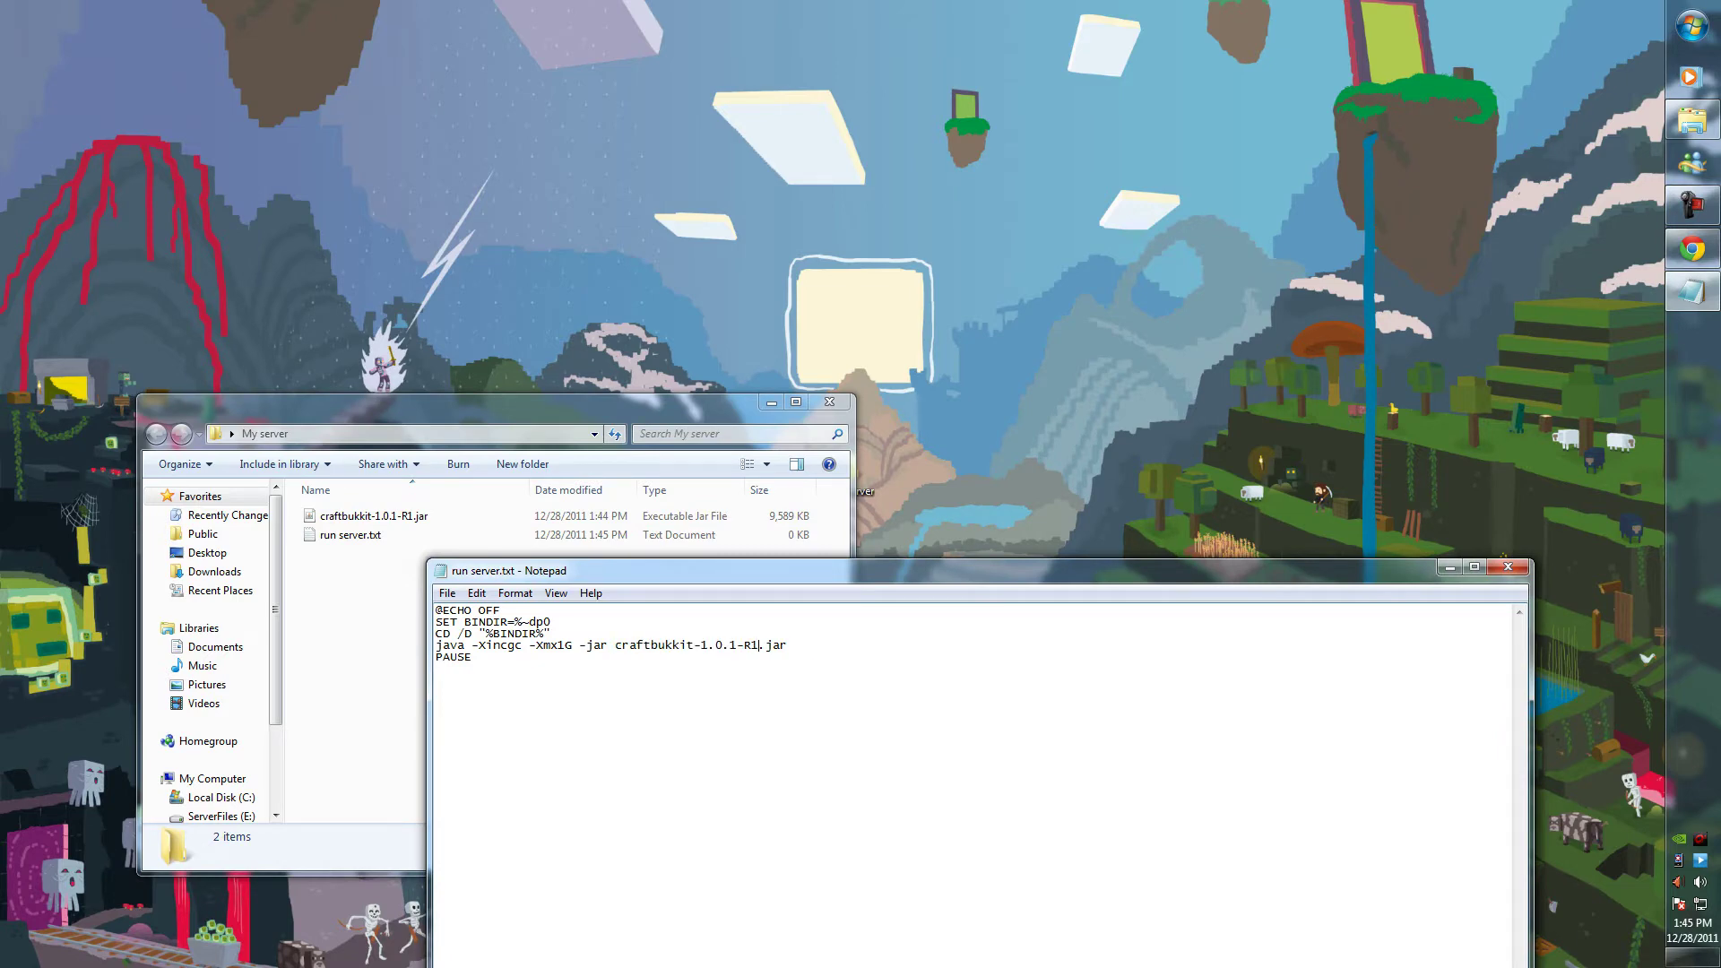
Start saving the launch script under a new name in the My server folder, with the file type set to All Files
left_click_drag(502, 571, 578, 440)
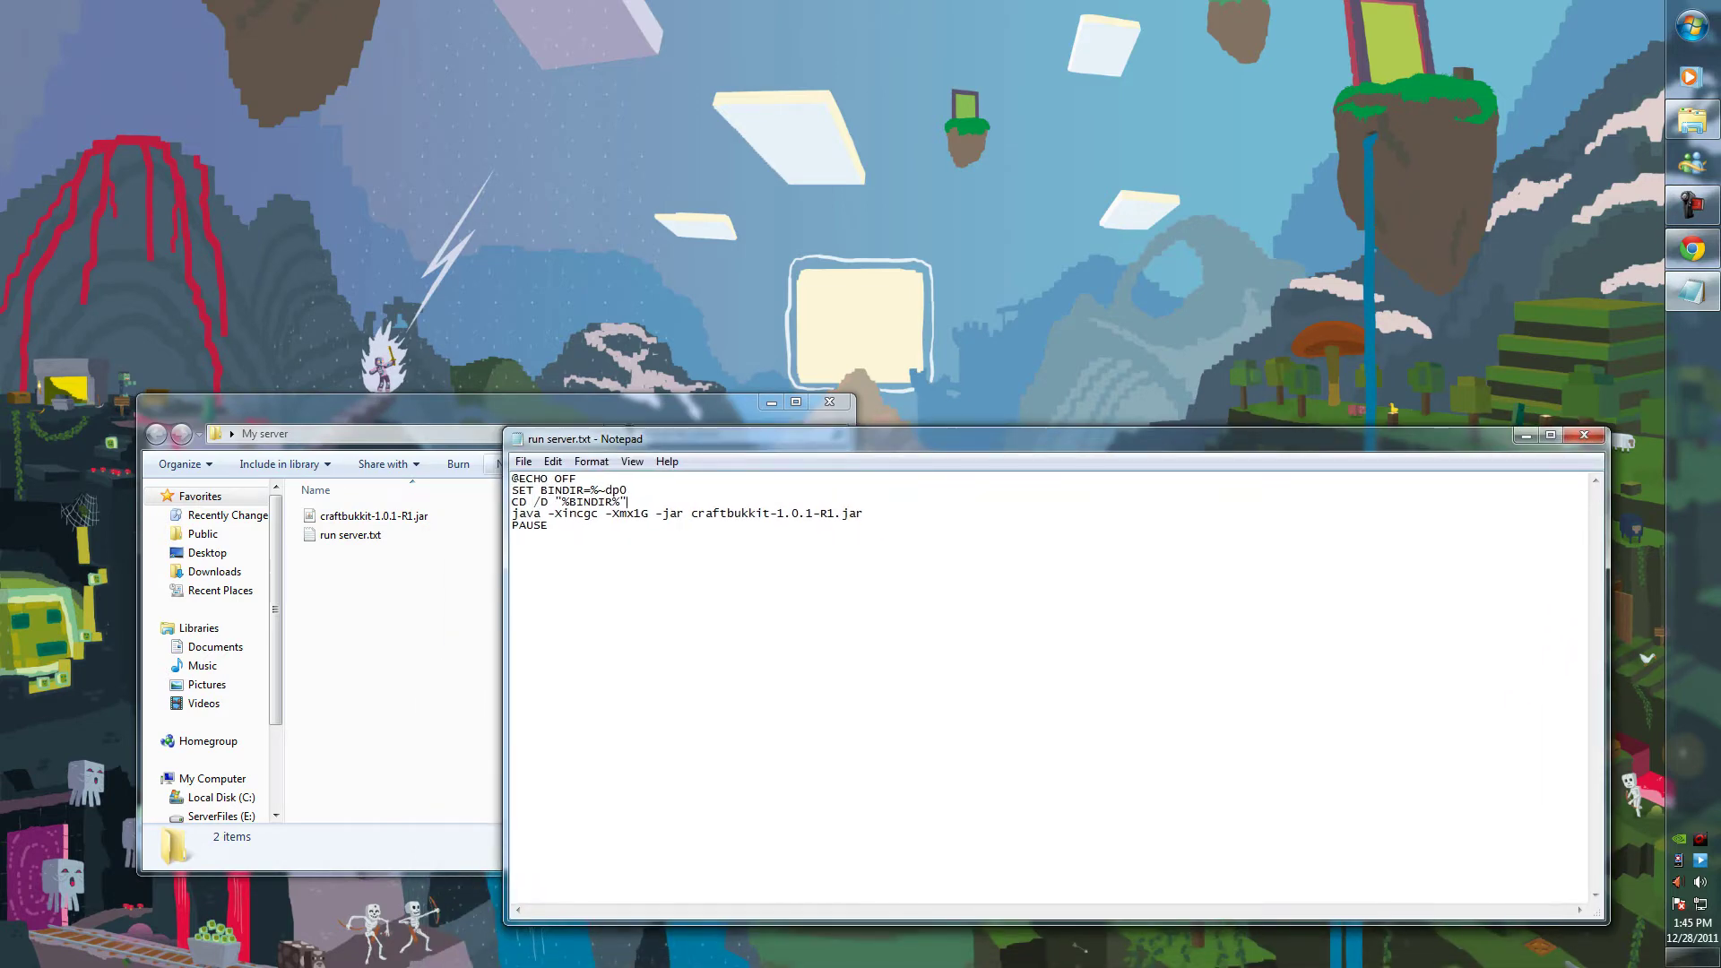
left_click(628, 502)
key("alt+f")
key("Down")
key("Down")
key("Down")
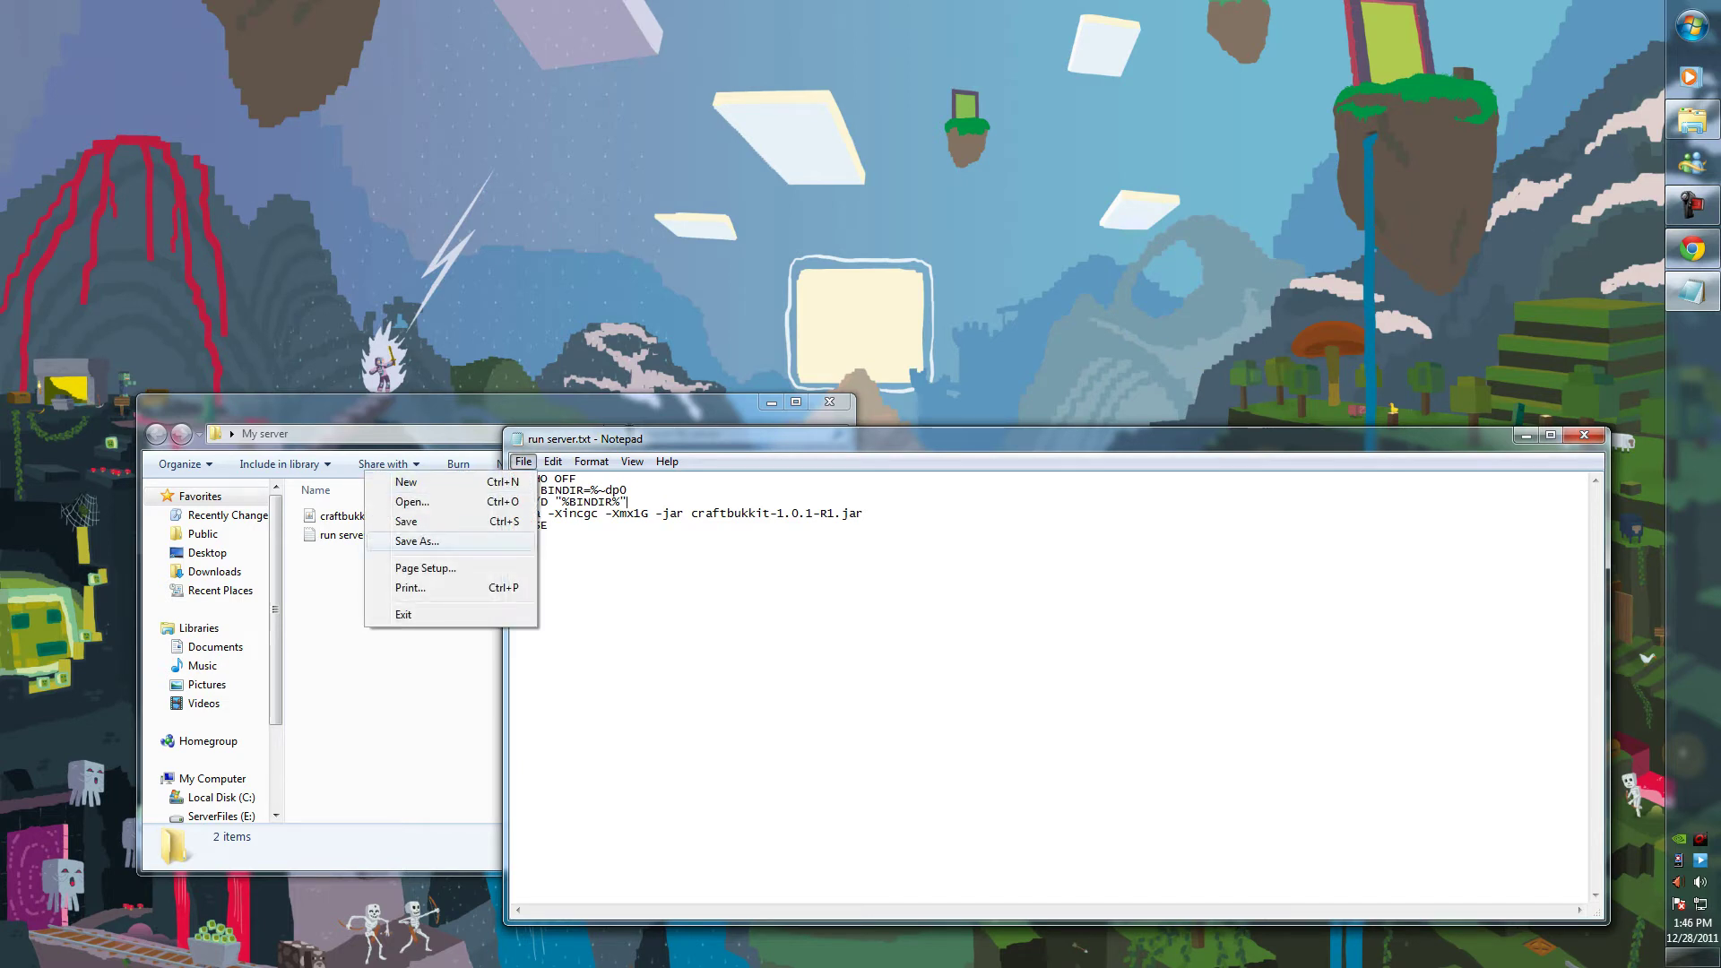
key("Return")
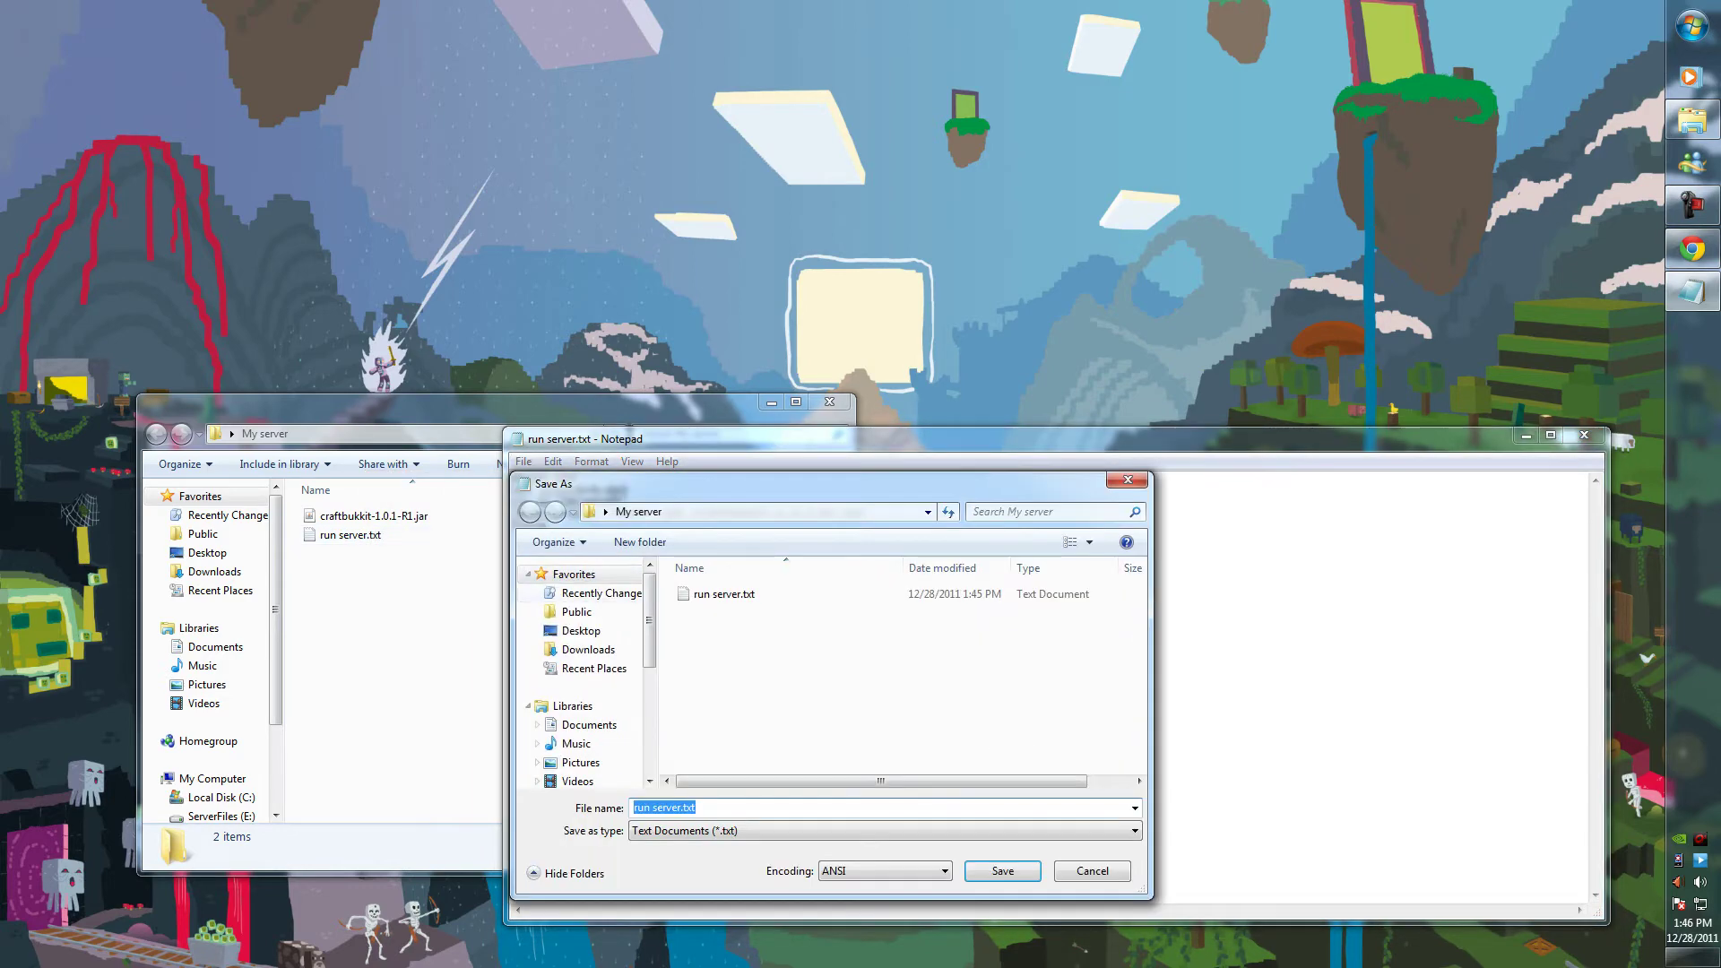
key("End")
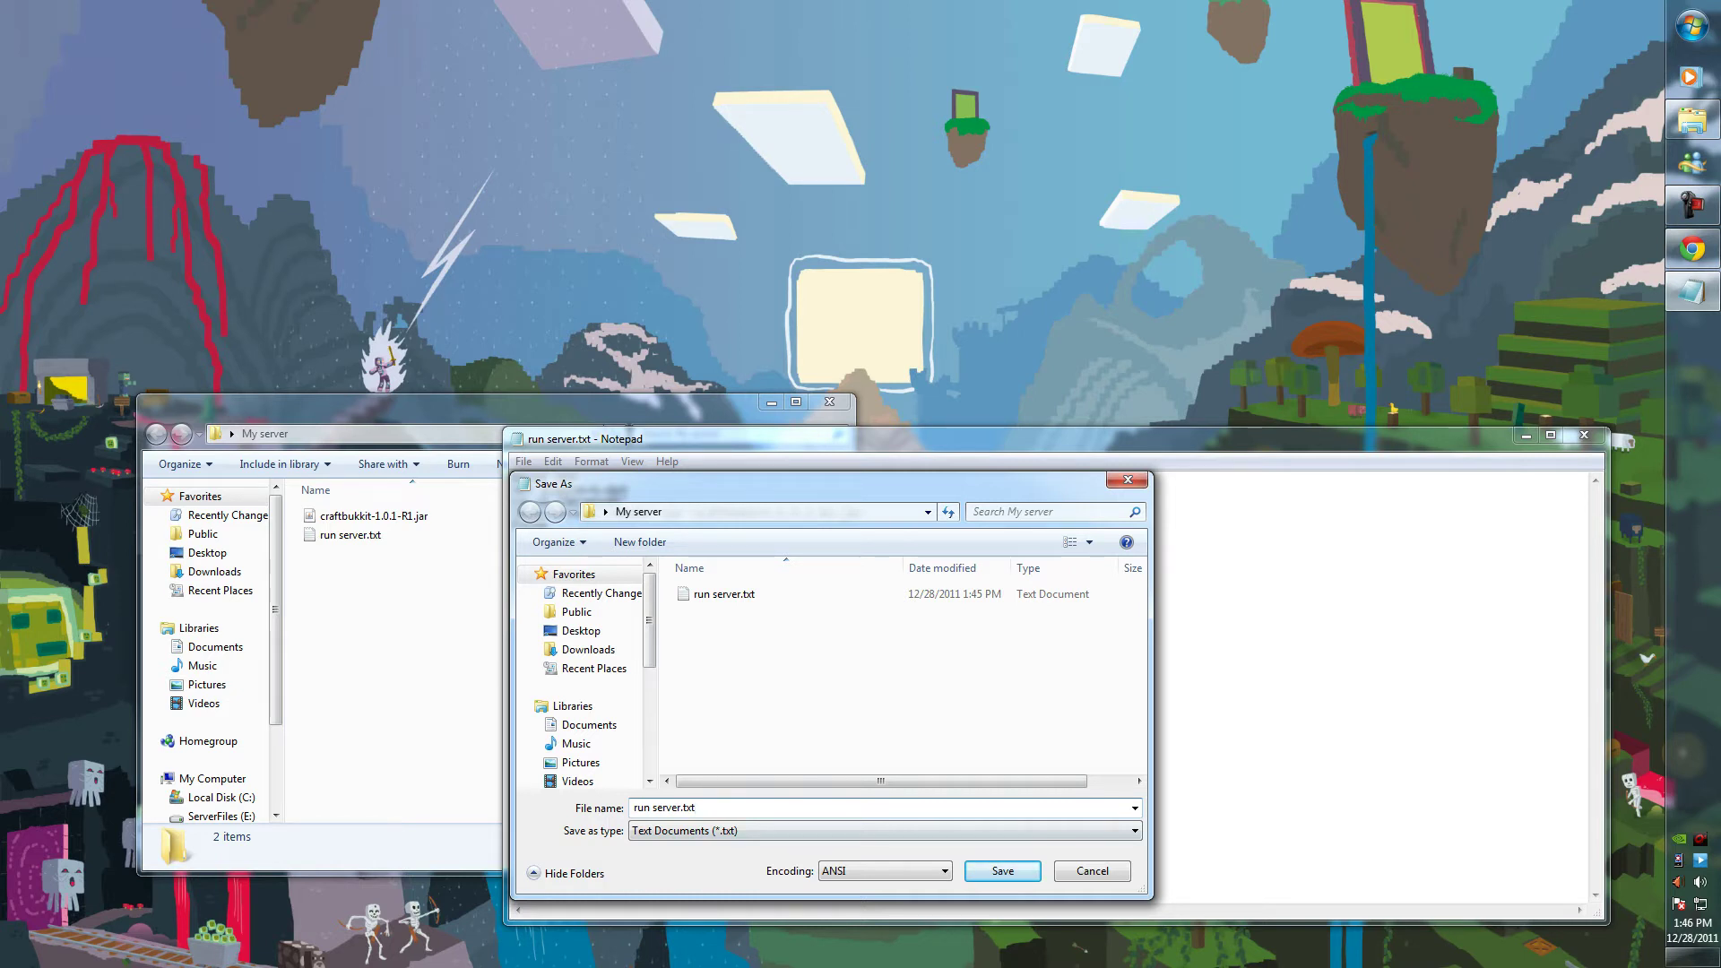
left_click(885, 830)
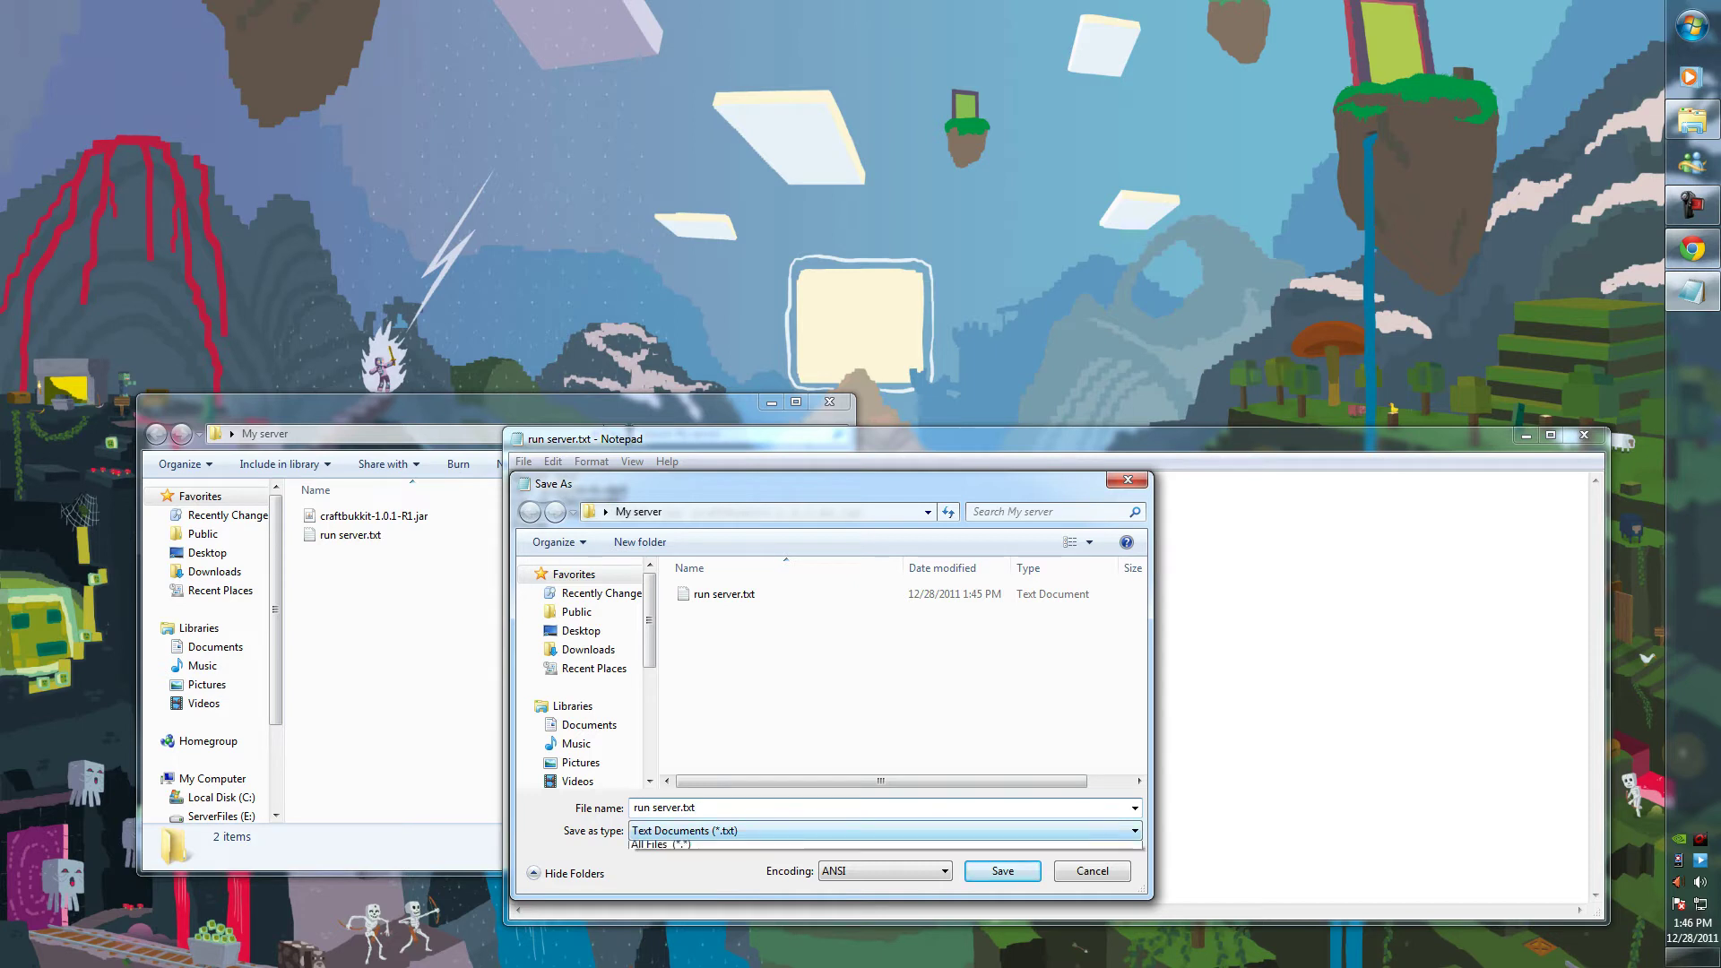
left_click(886, 862)
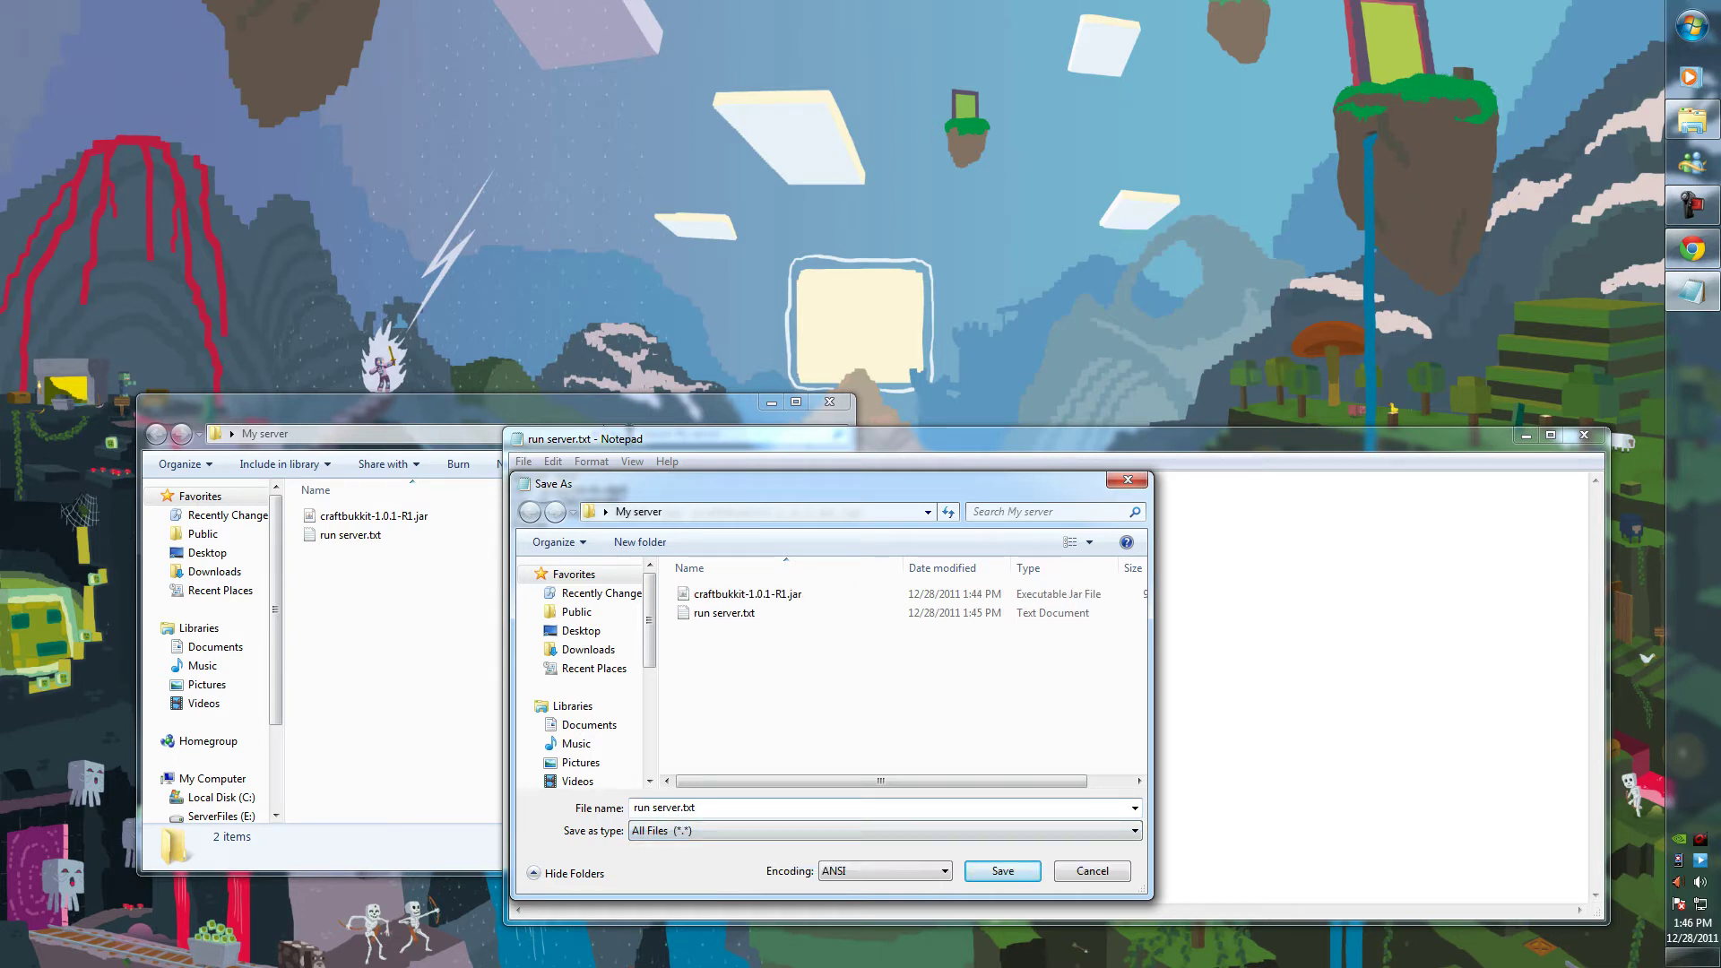
Save the script as run server.bat and close Notepad
left_click(699, 808)
left_click(699, 808)
key("BackSpace")
key("BackSpace")
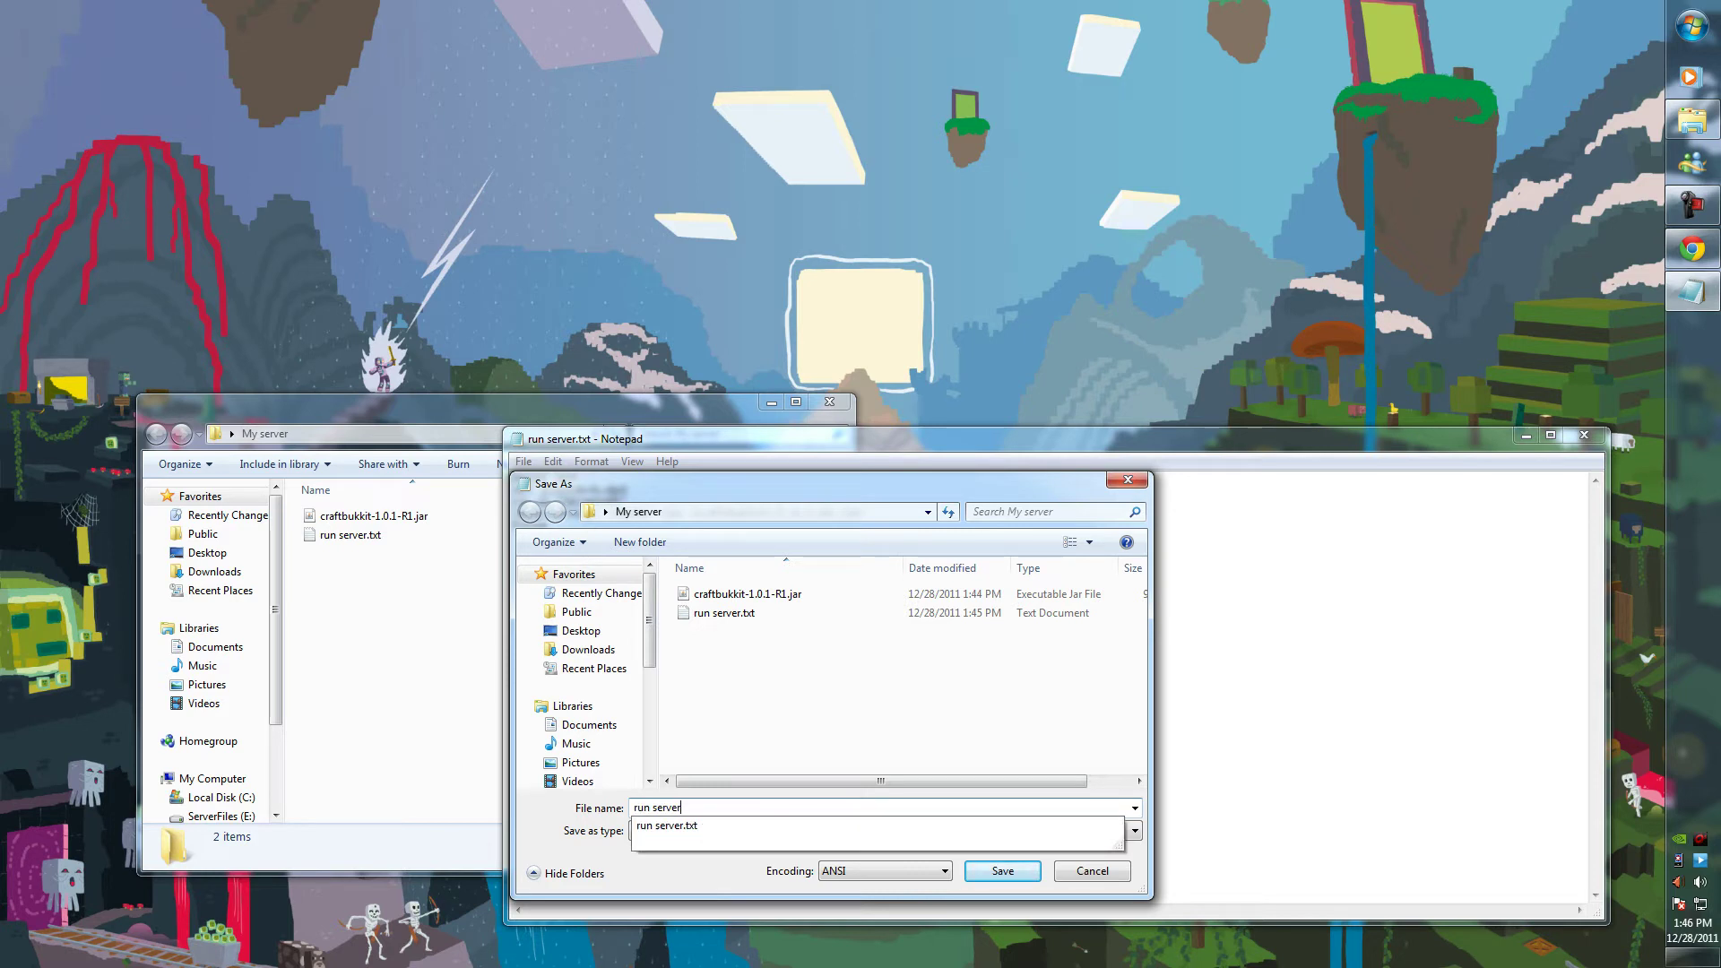
type(".bat")
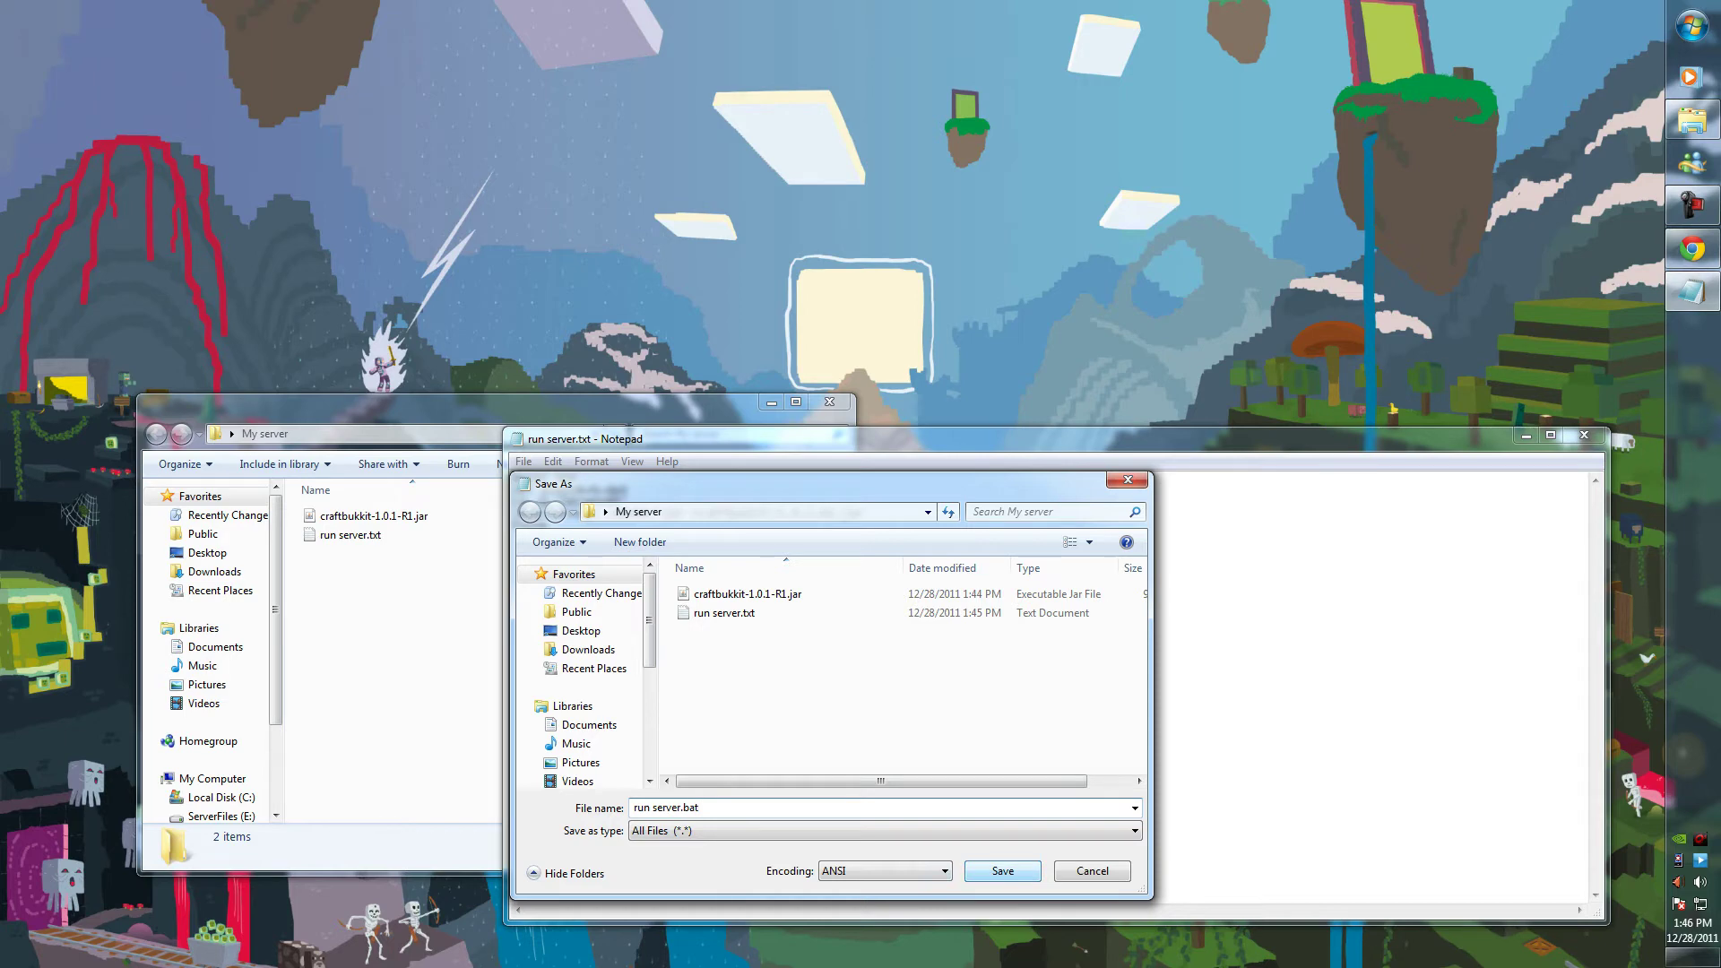
key("Return")
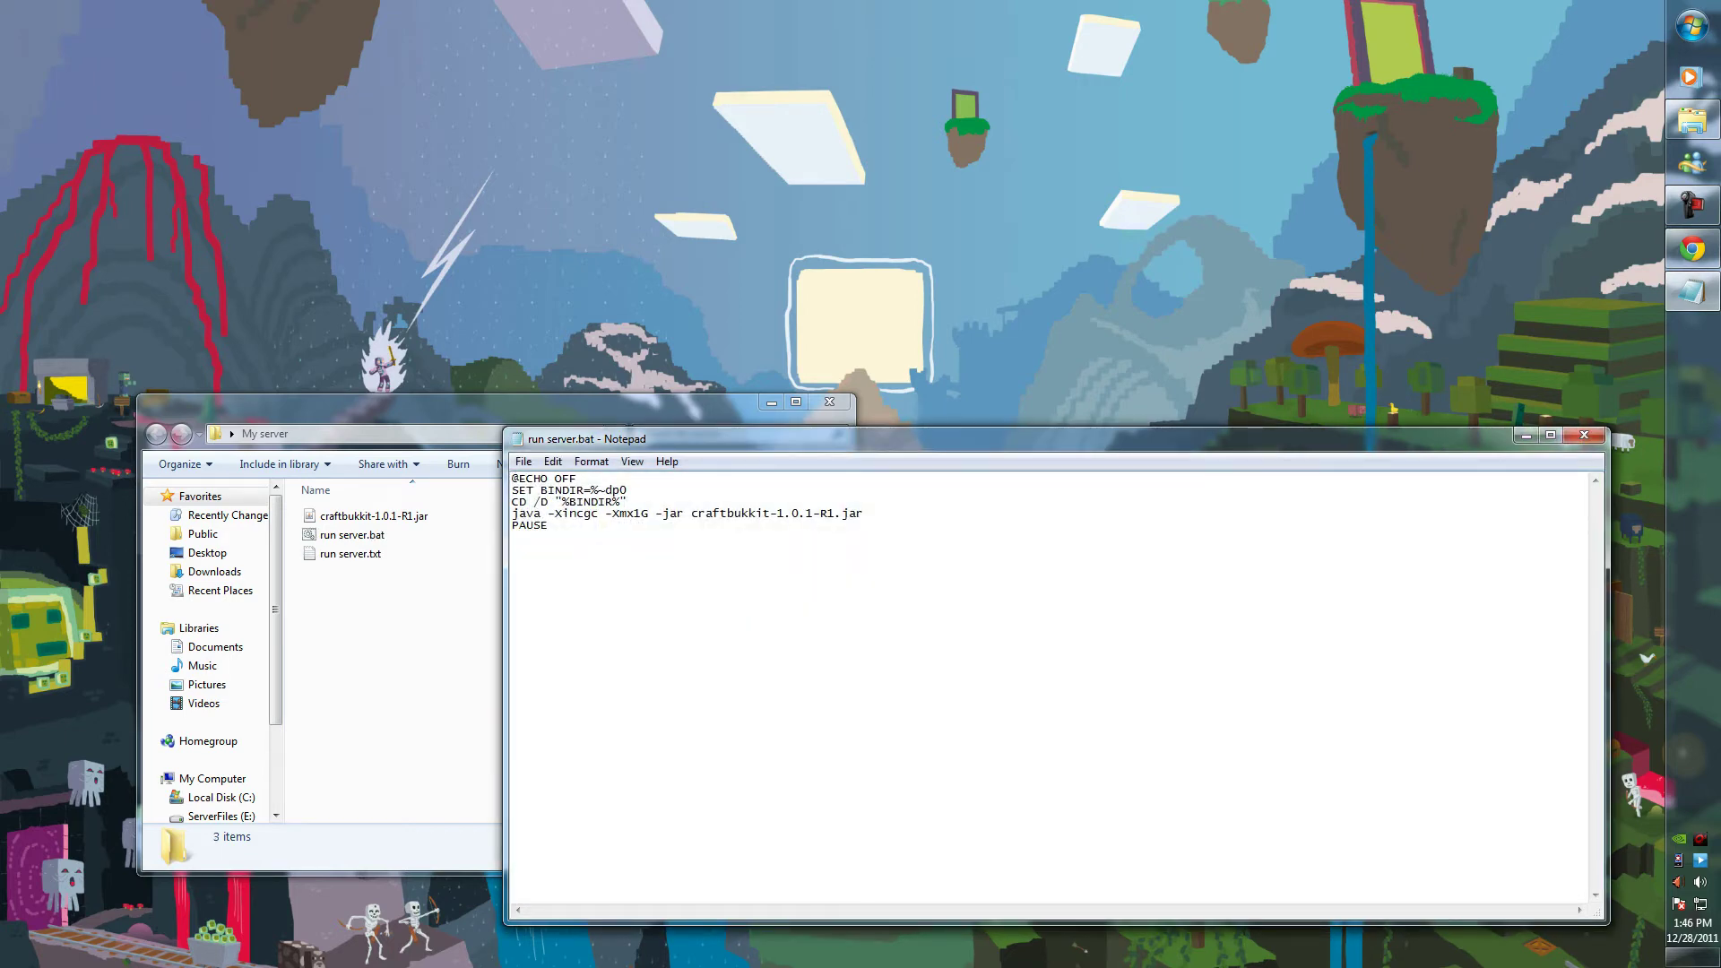
left_click(1584, 434)
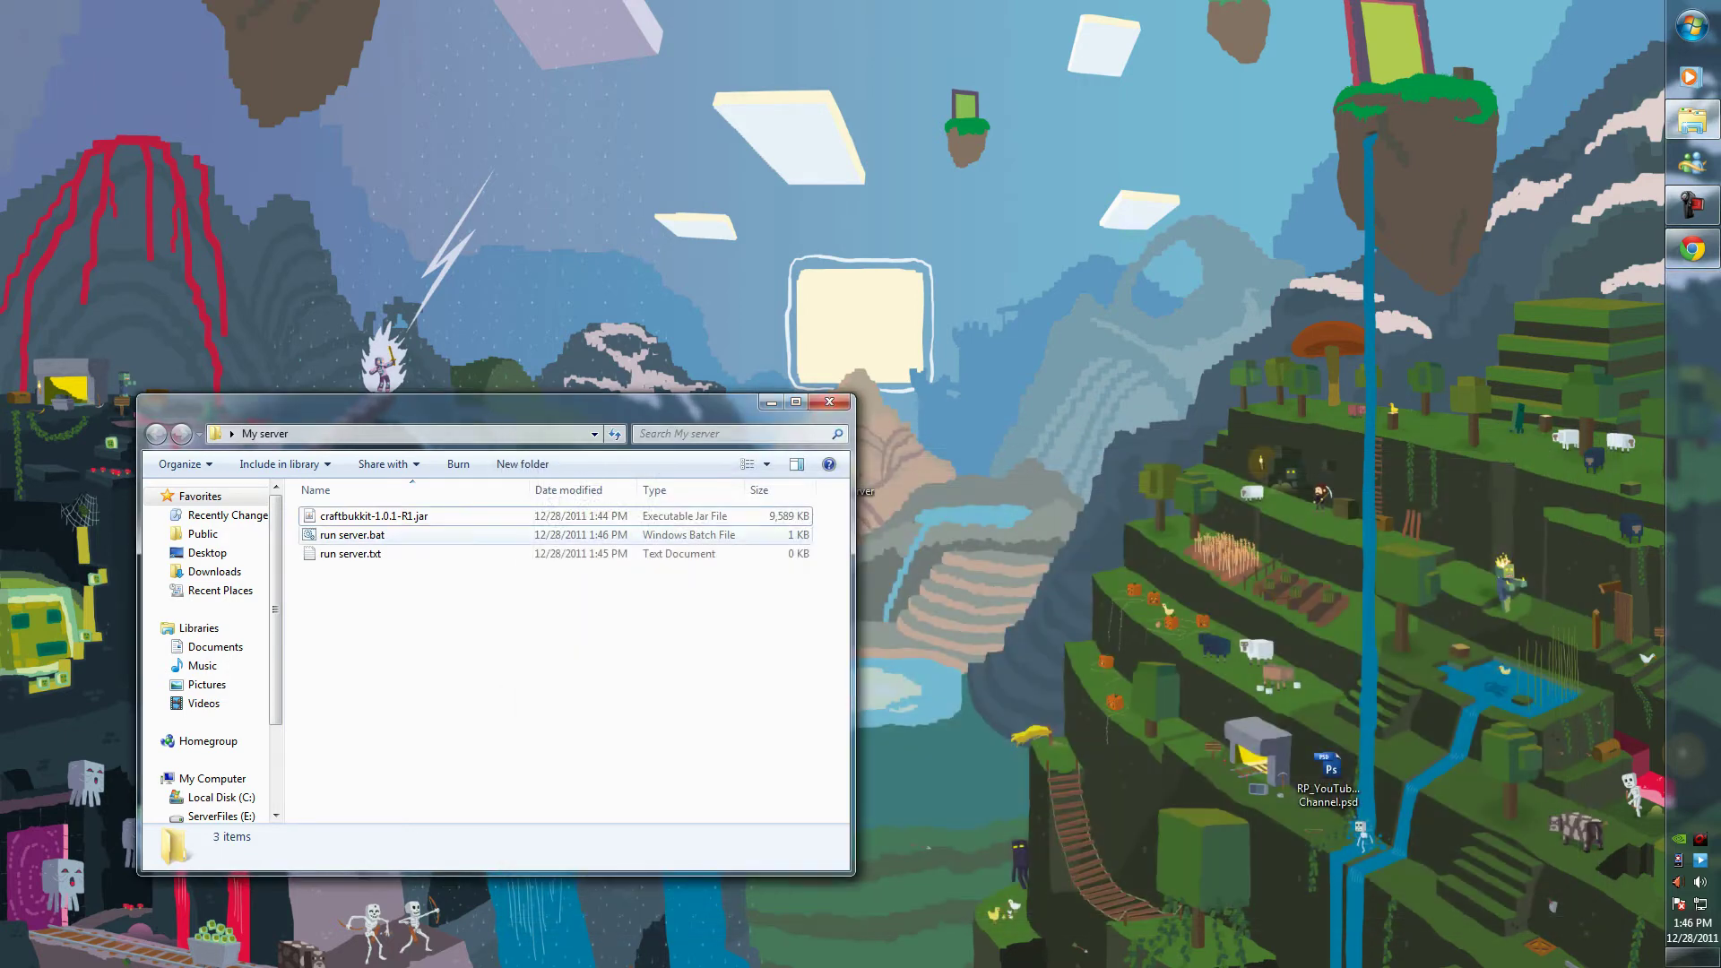
Delete the leftover run server.txt from the My server folder, keeping that folder open
left_click(350, 554)
key("Delete")
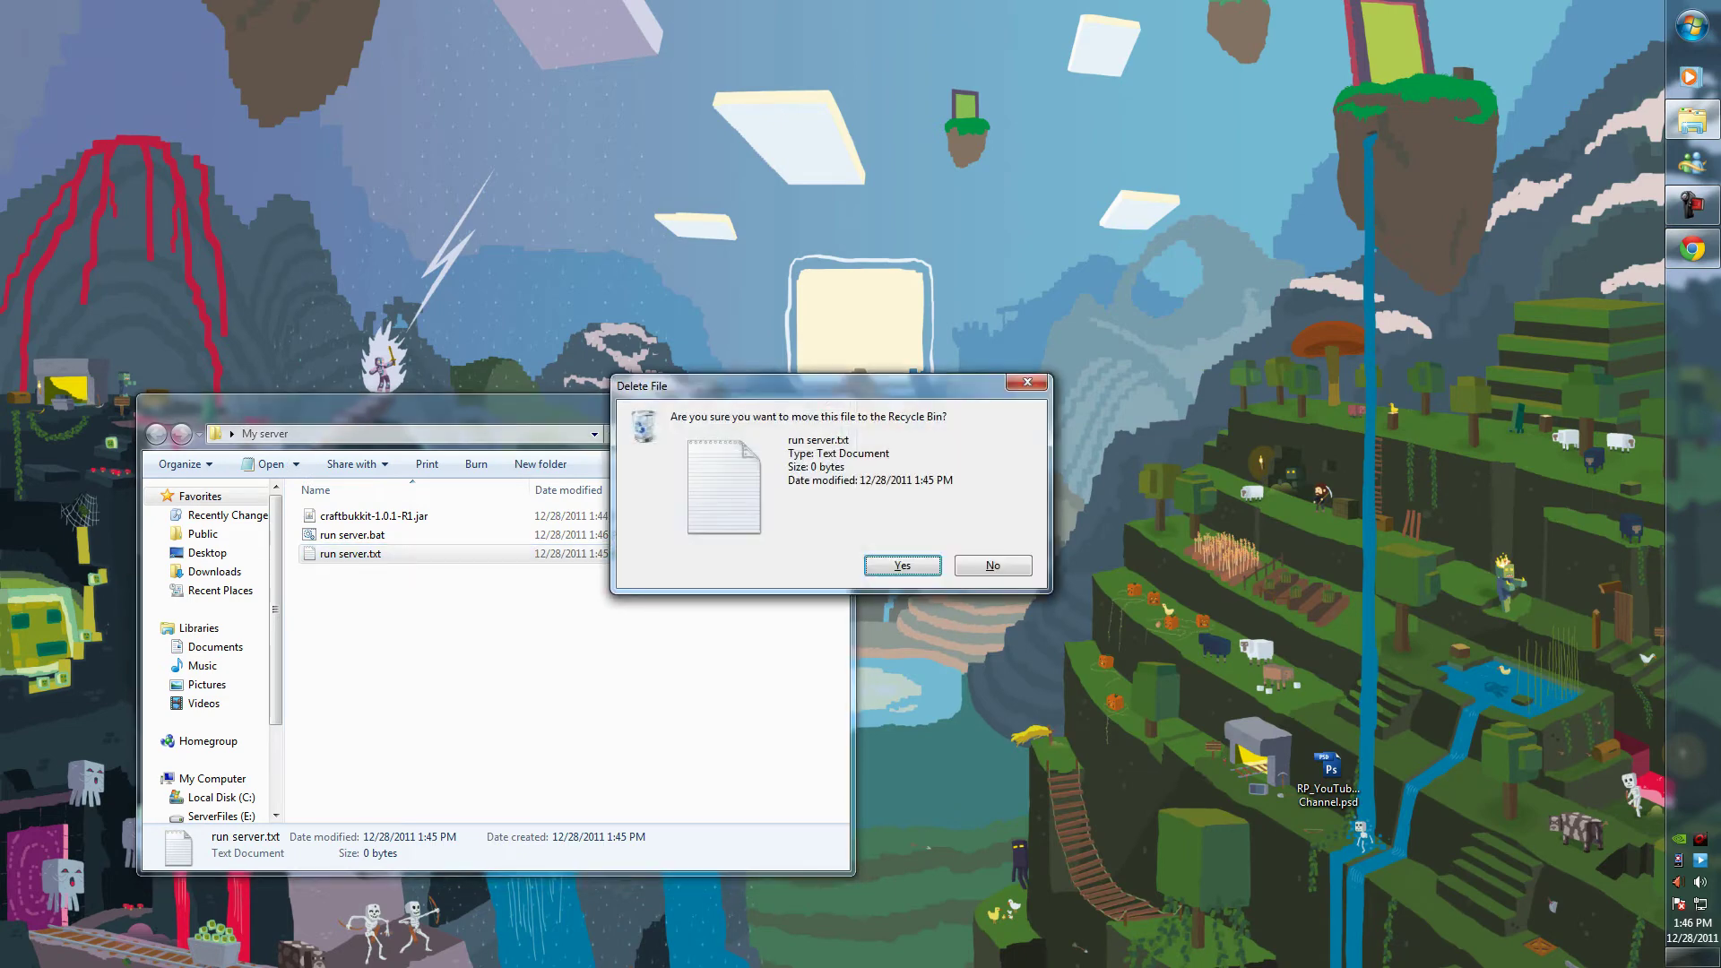
key("Return")
left_click(198, 628)
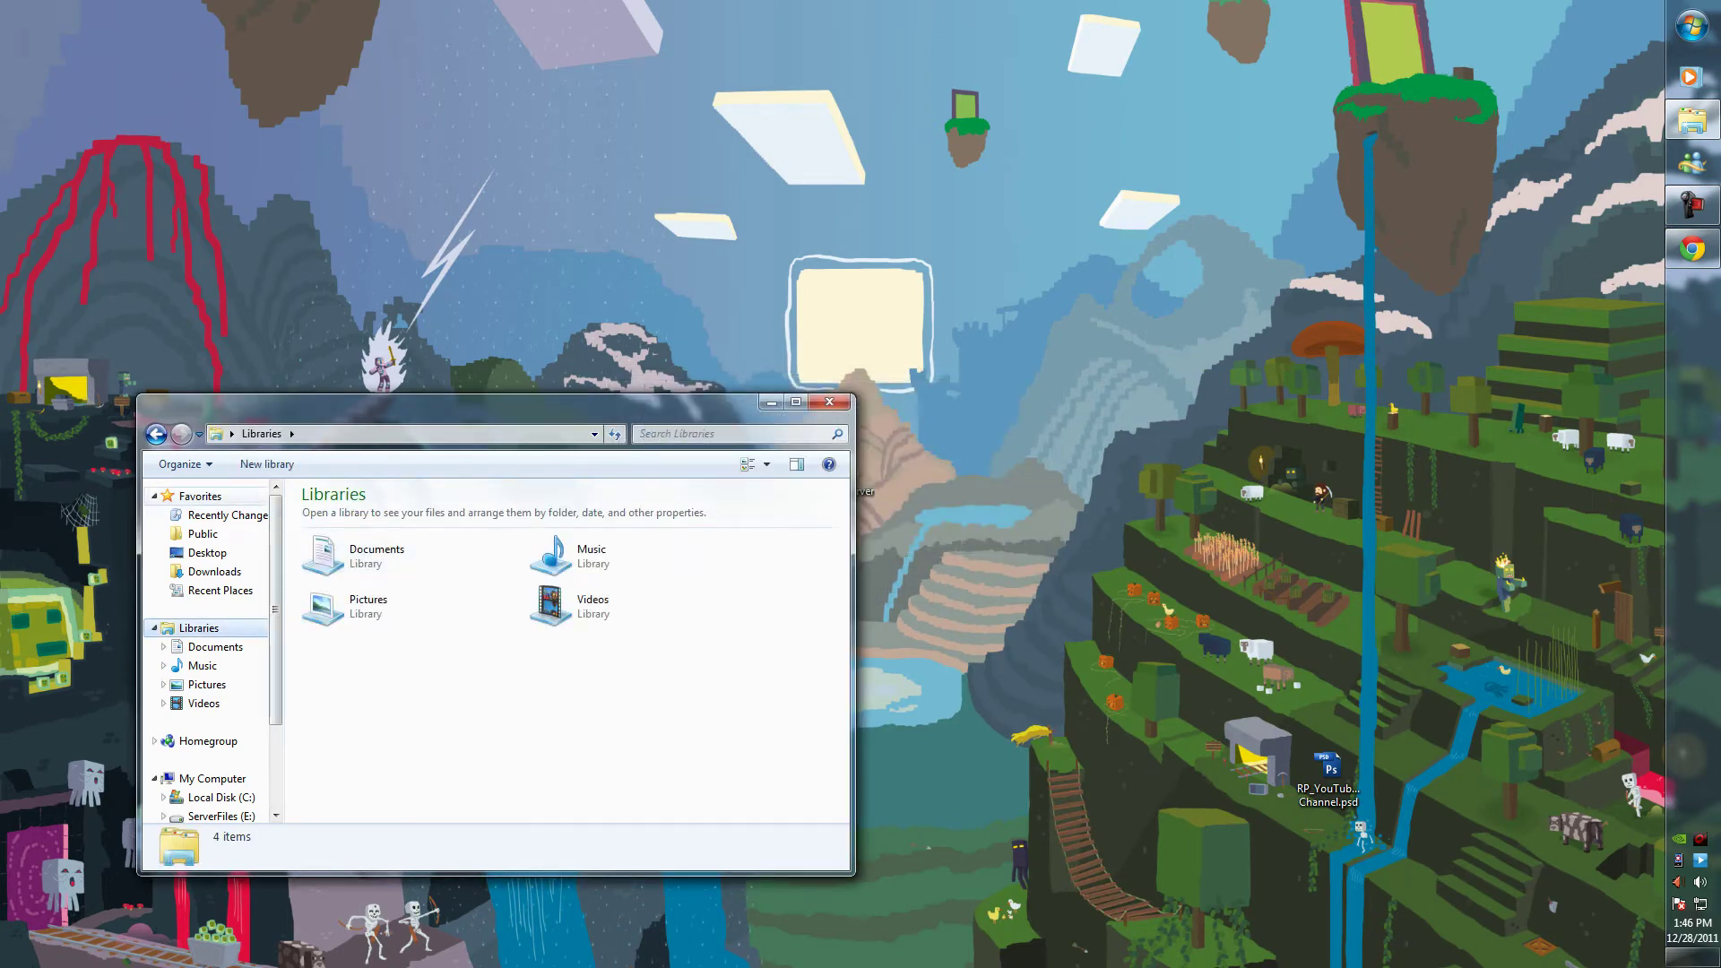
key("BackSpace")
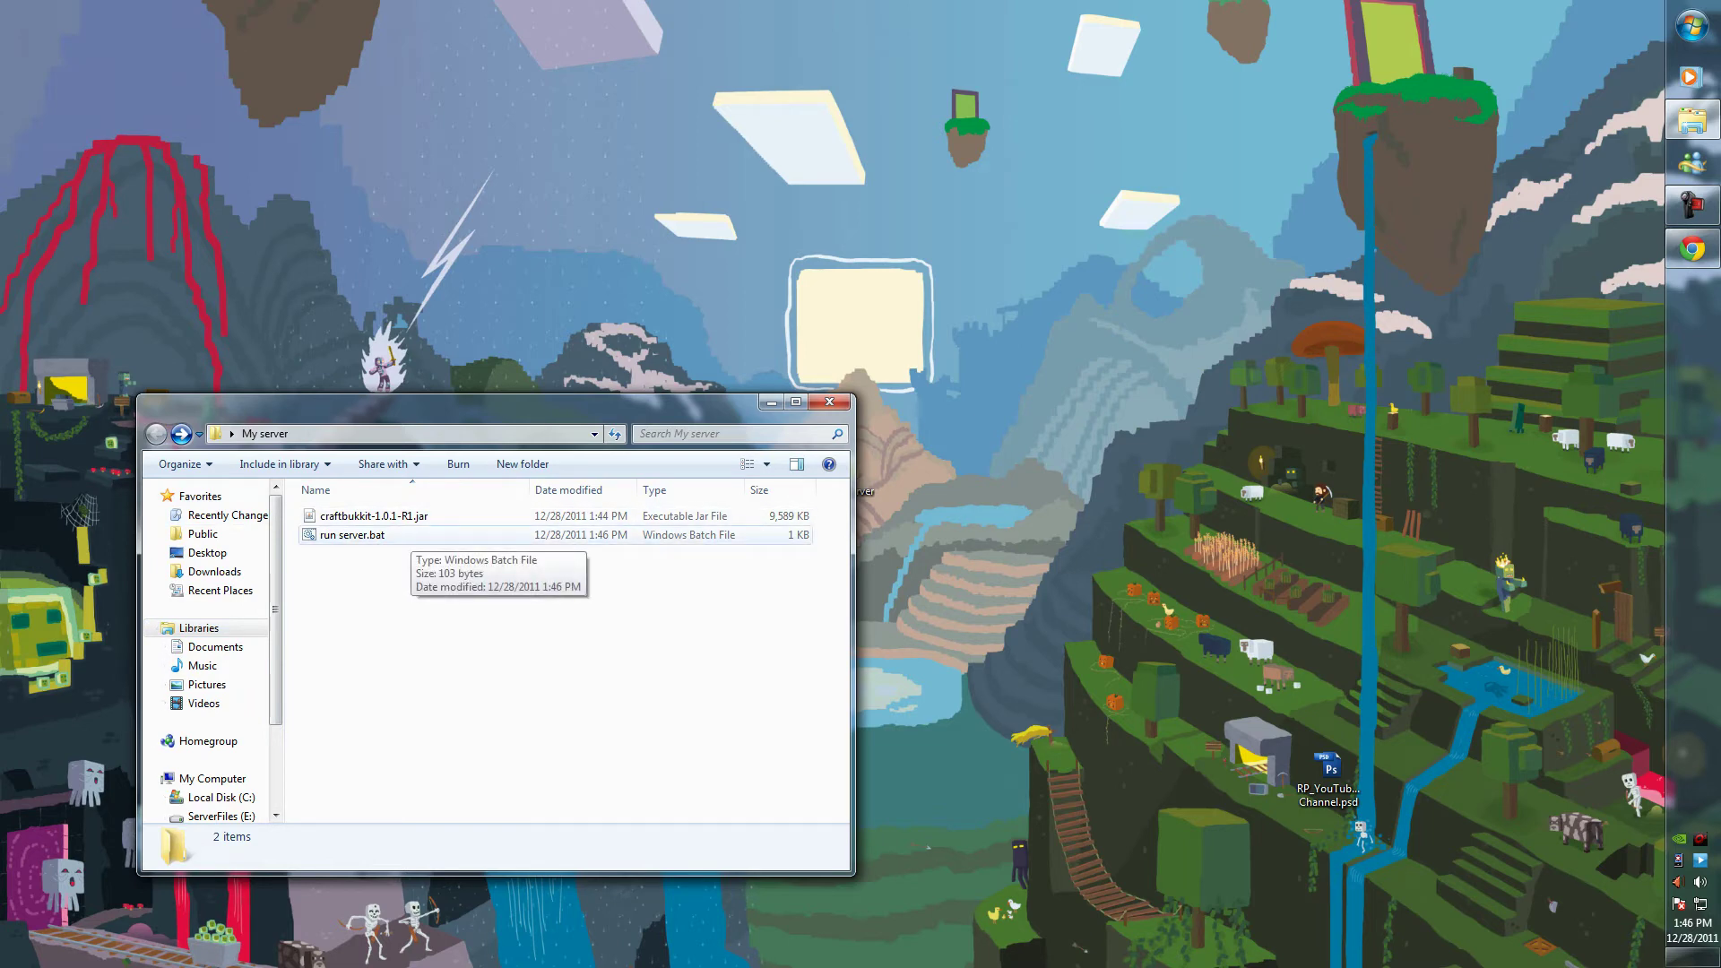
Start the server with run server.bat and arrange the My server folder window beside the console
left_click(411, 535)
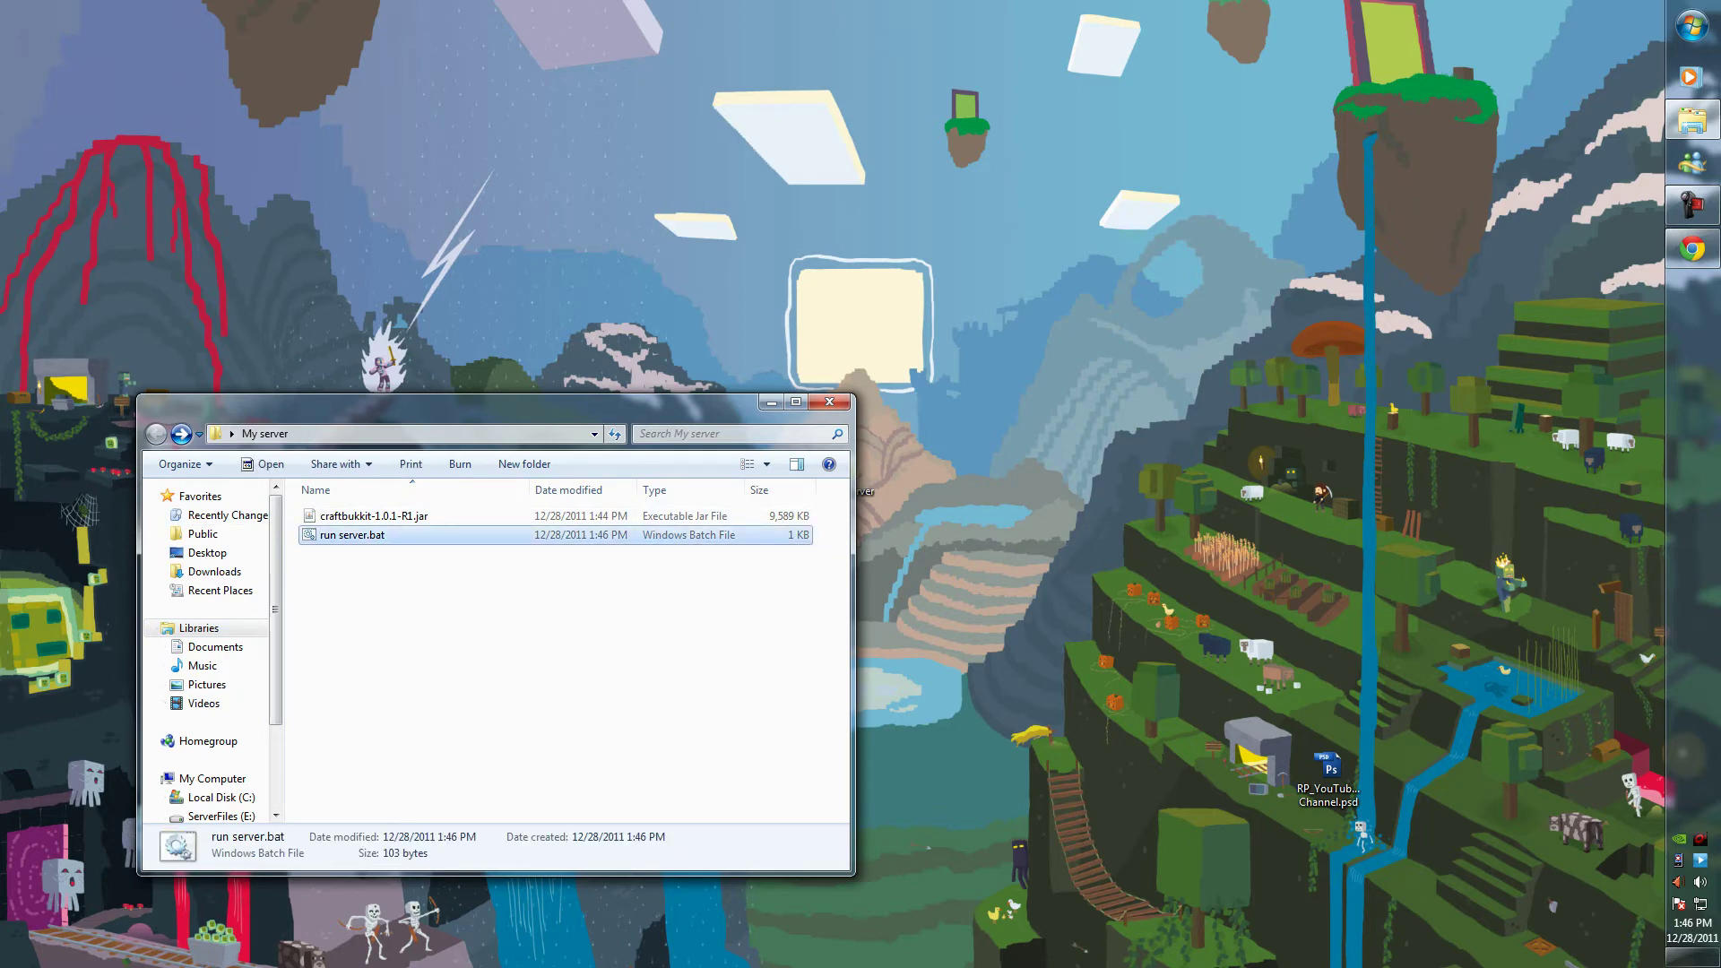
left_click_drag(493, 403, 1051, 291)
left_click(1075, 538)
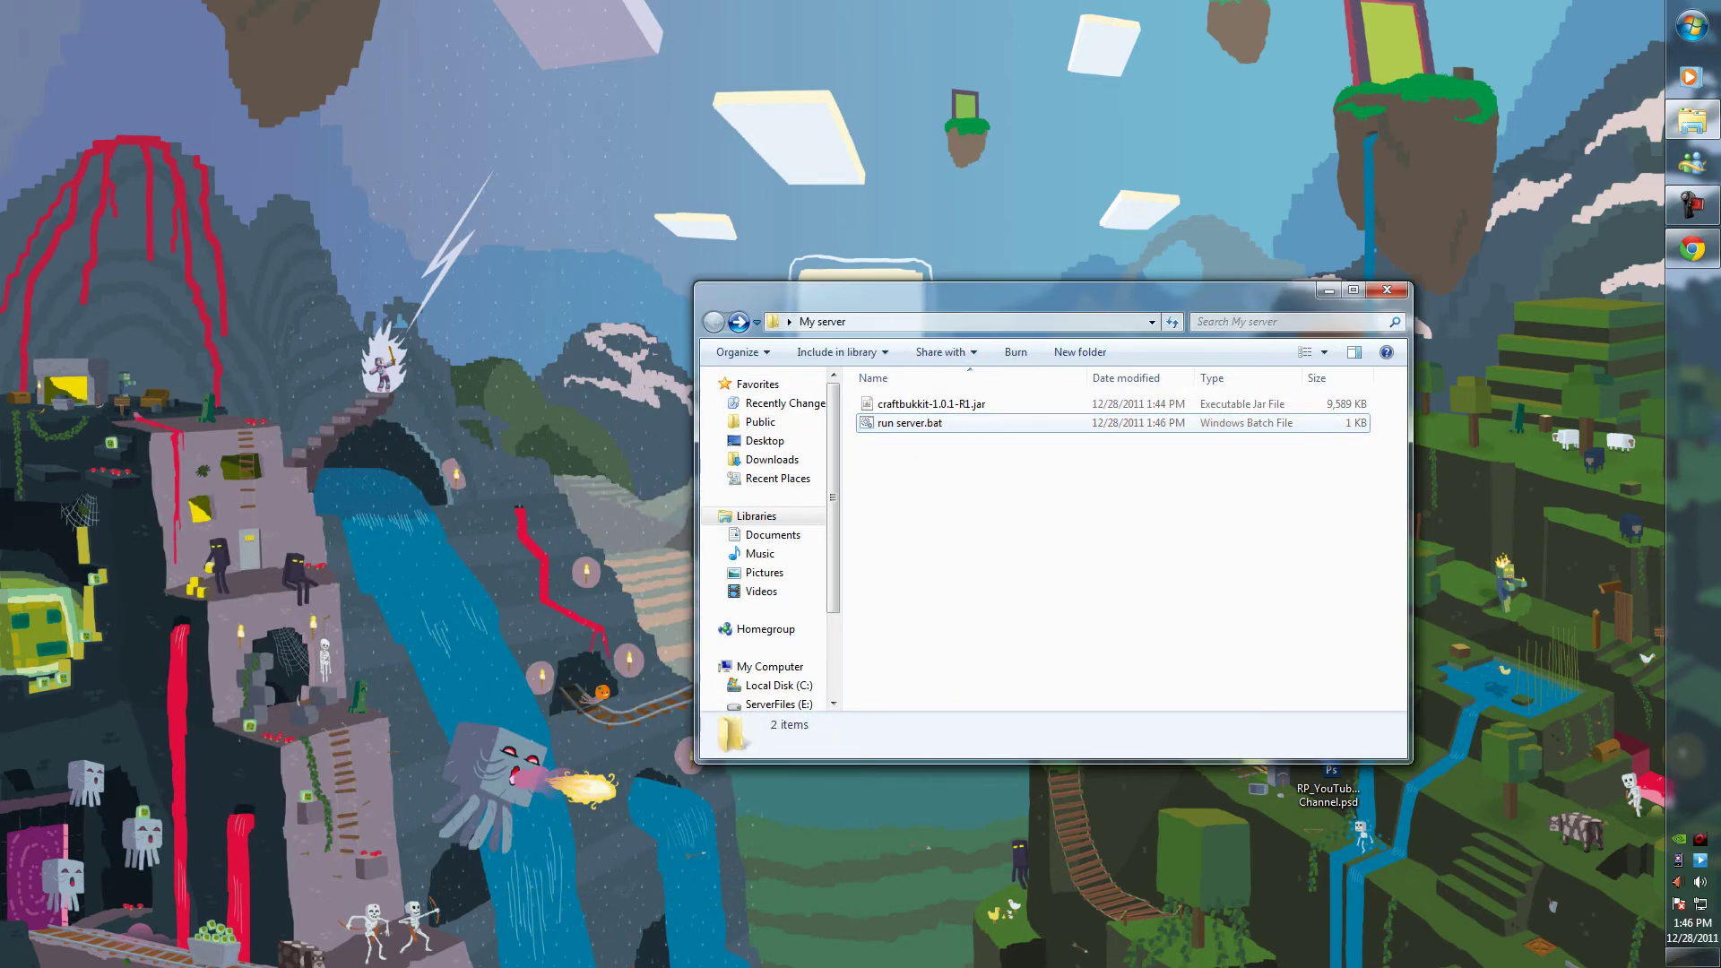
double_click(905, 423)
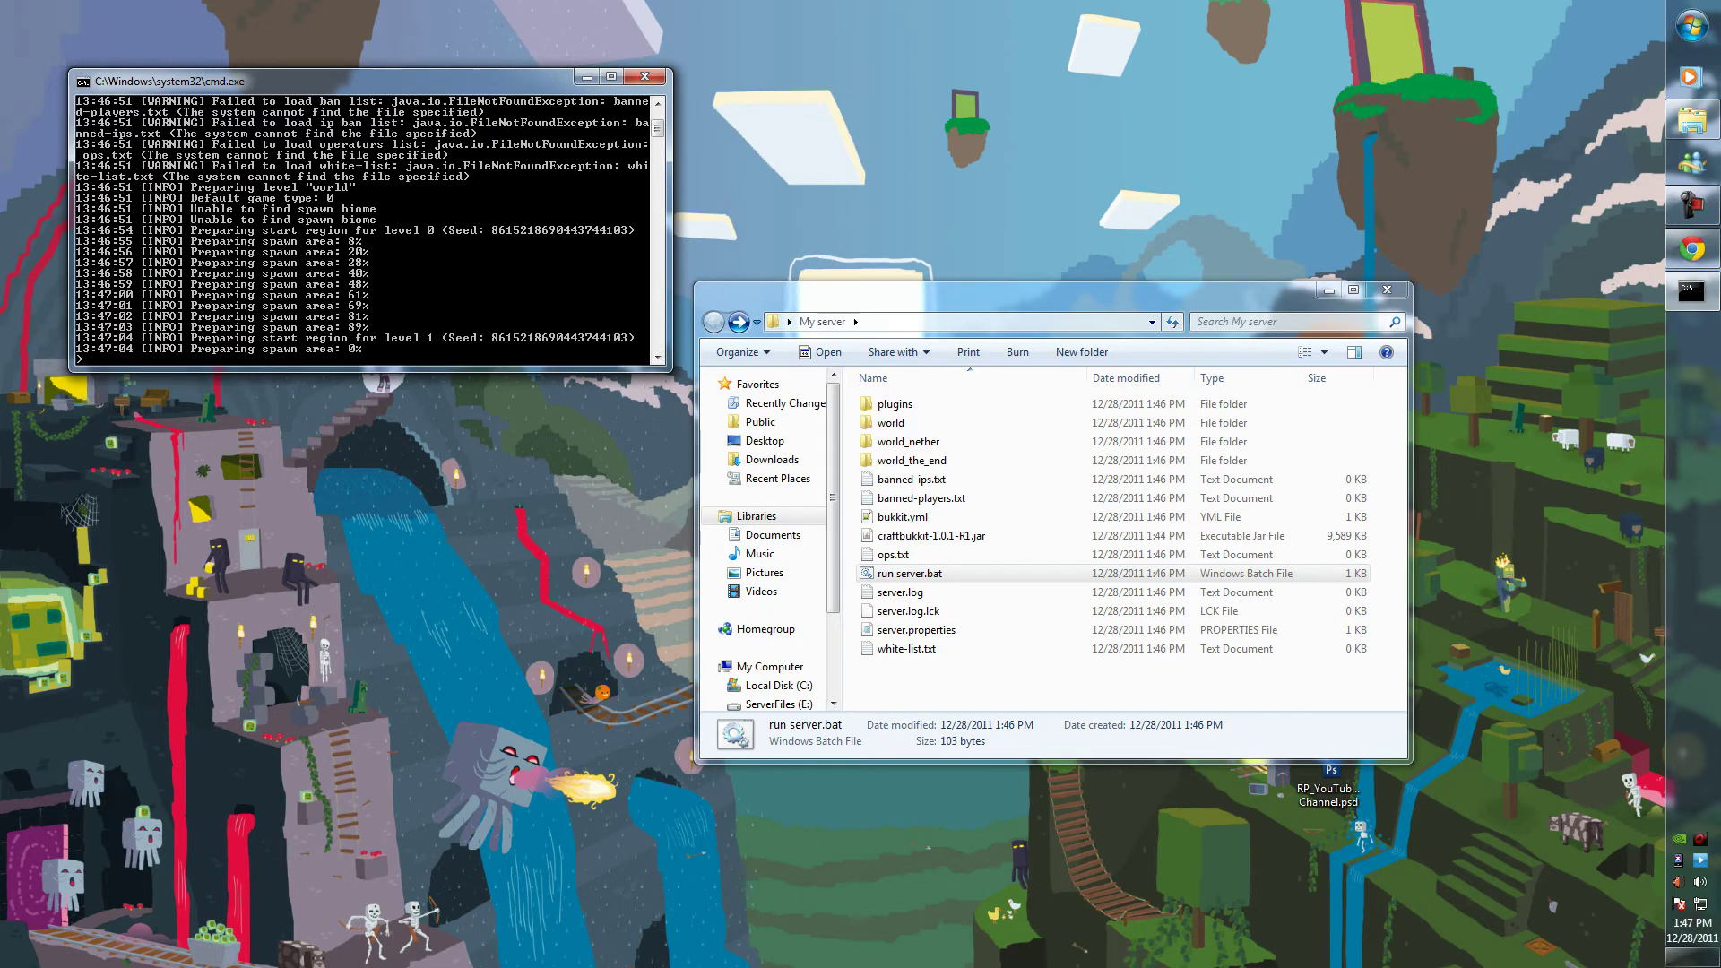
left_click_drag(1057, 294, 1049, 82)
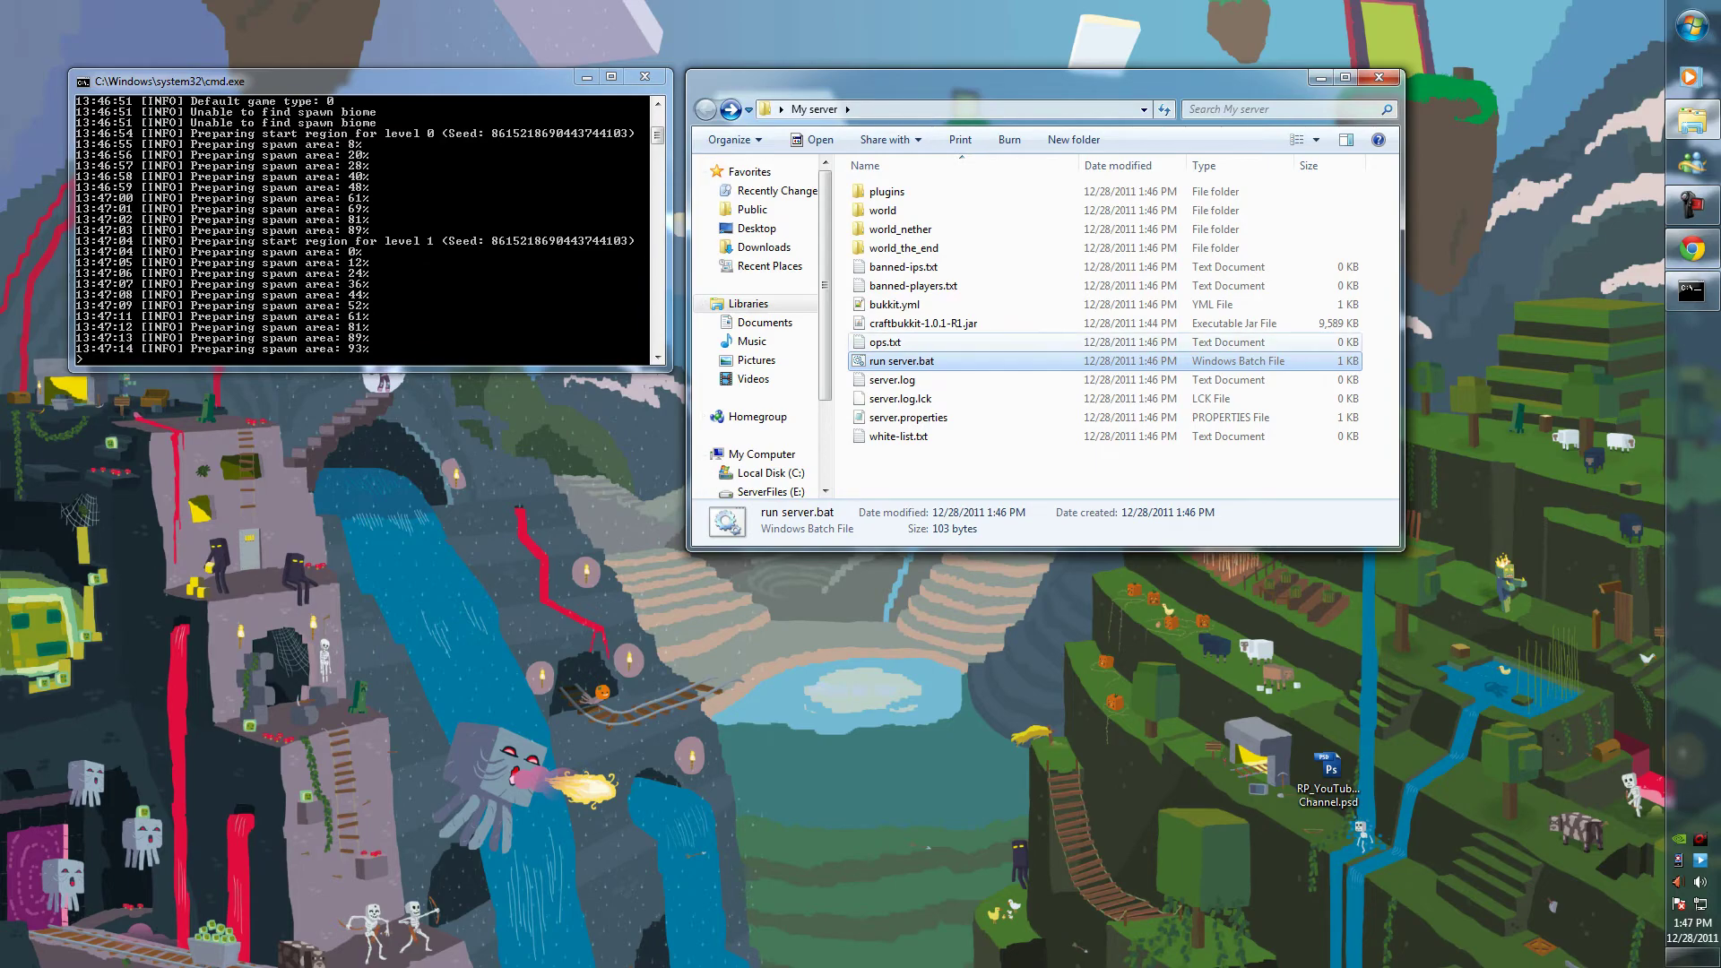
mouse_move(1076, 85)
left_mouse_down()
mouse_move(1266, 544)
mouse_move(1080, 123)
mouse_move(1091, 99)
left_mouse_up()
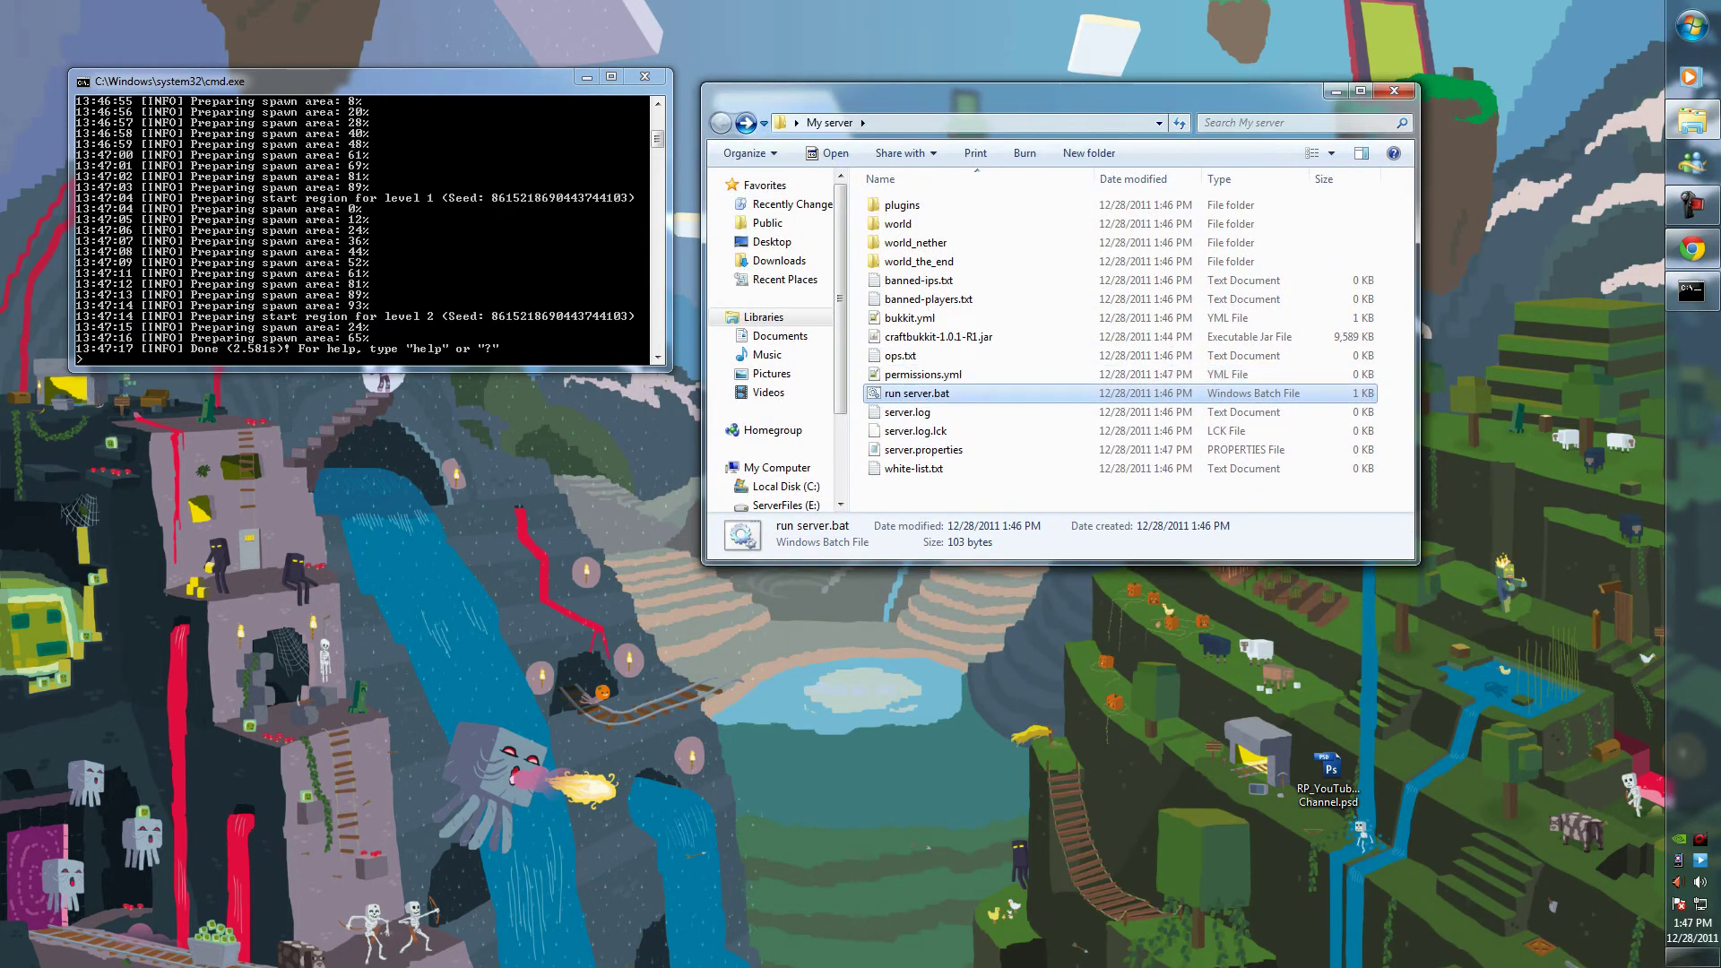
Switch to the Minecraft Launcher, close the duplicate launcher window, and log in with the account password
key("alt+Tab")
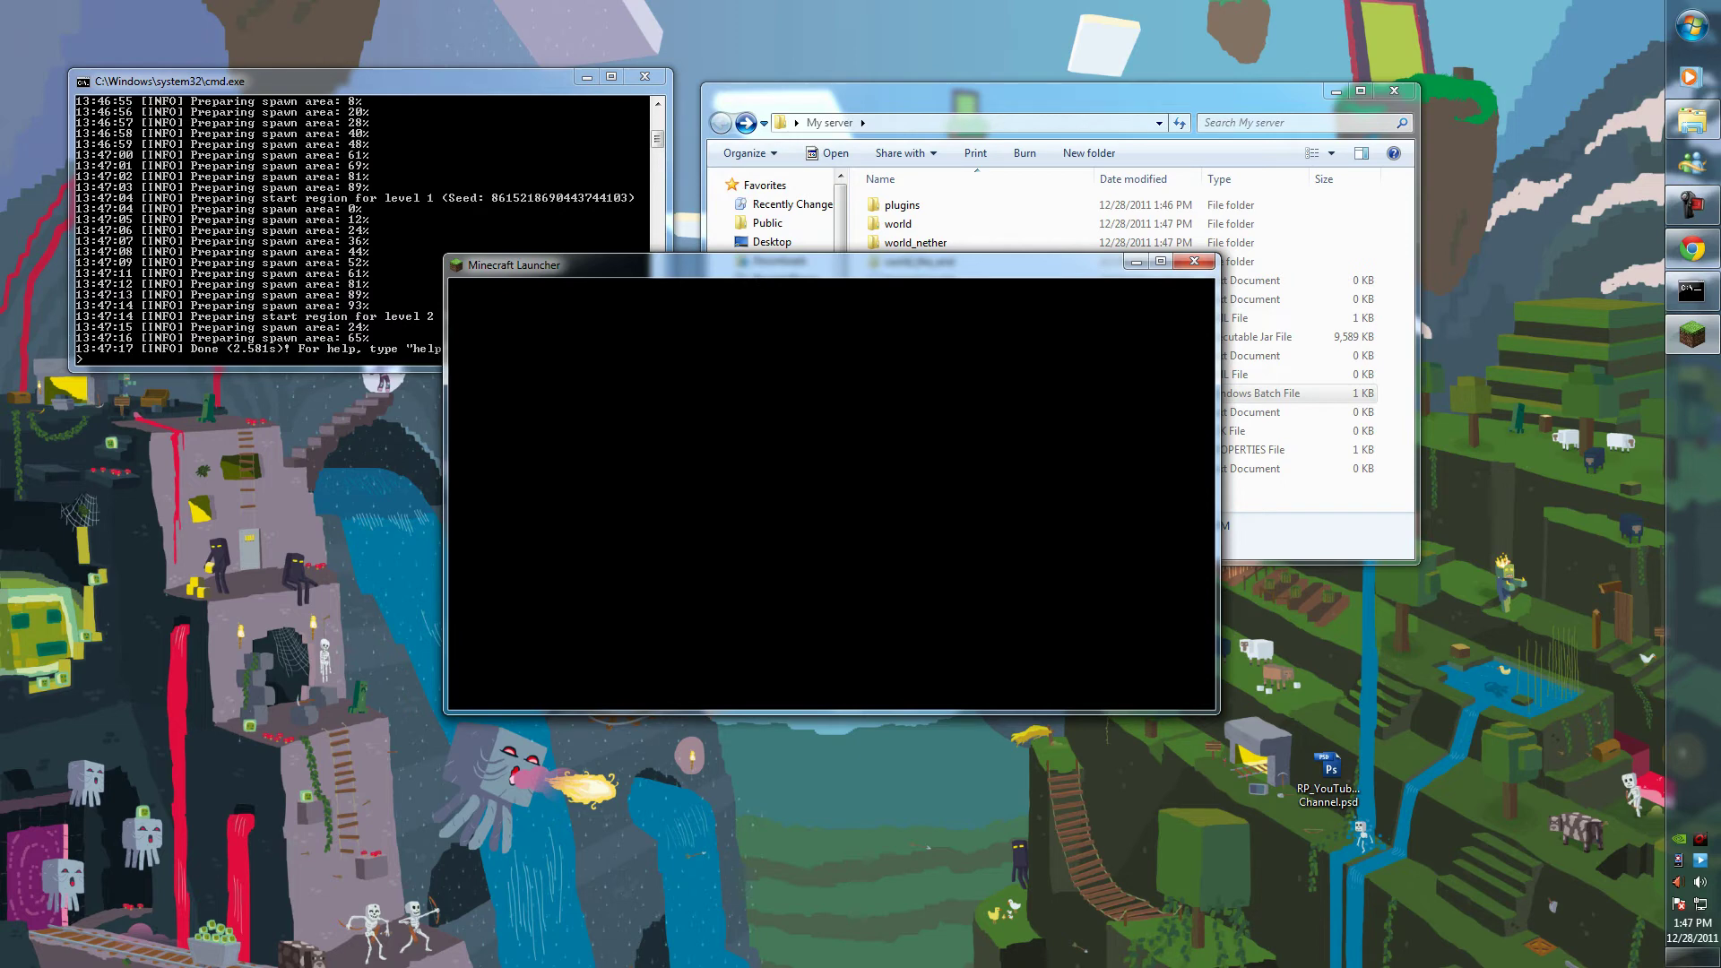
left_click_drag(806, 265, 1075, 327)
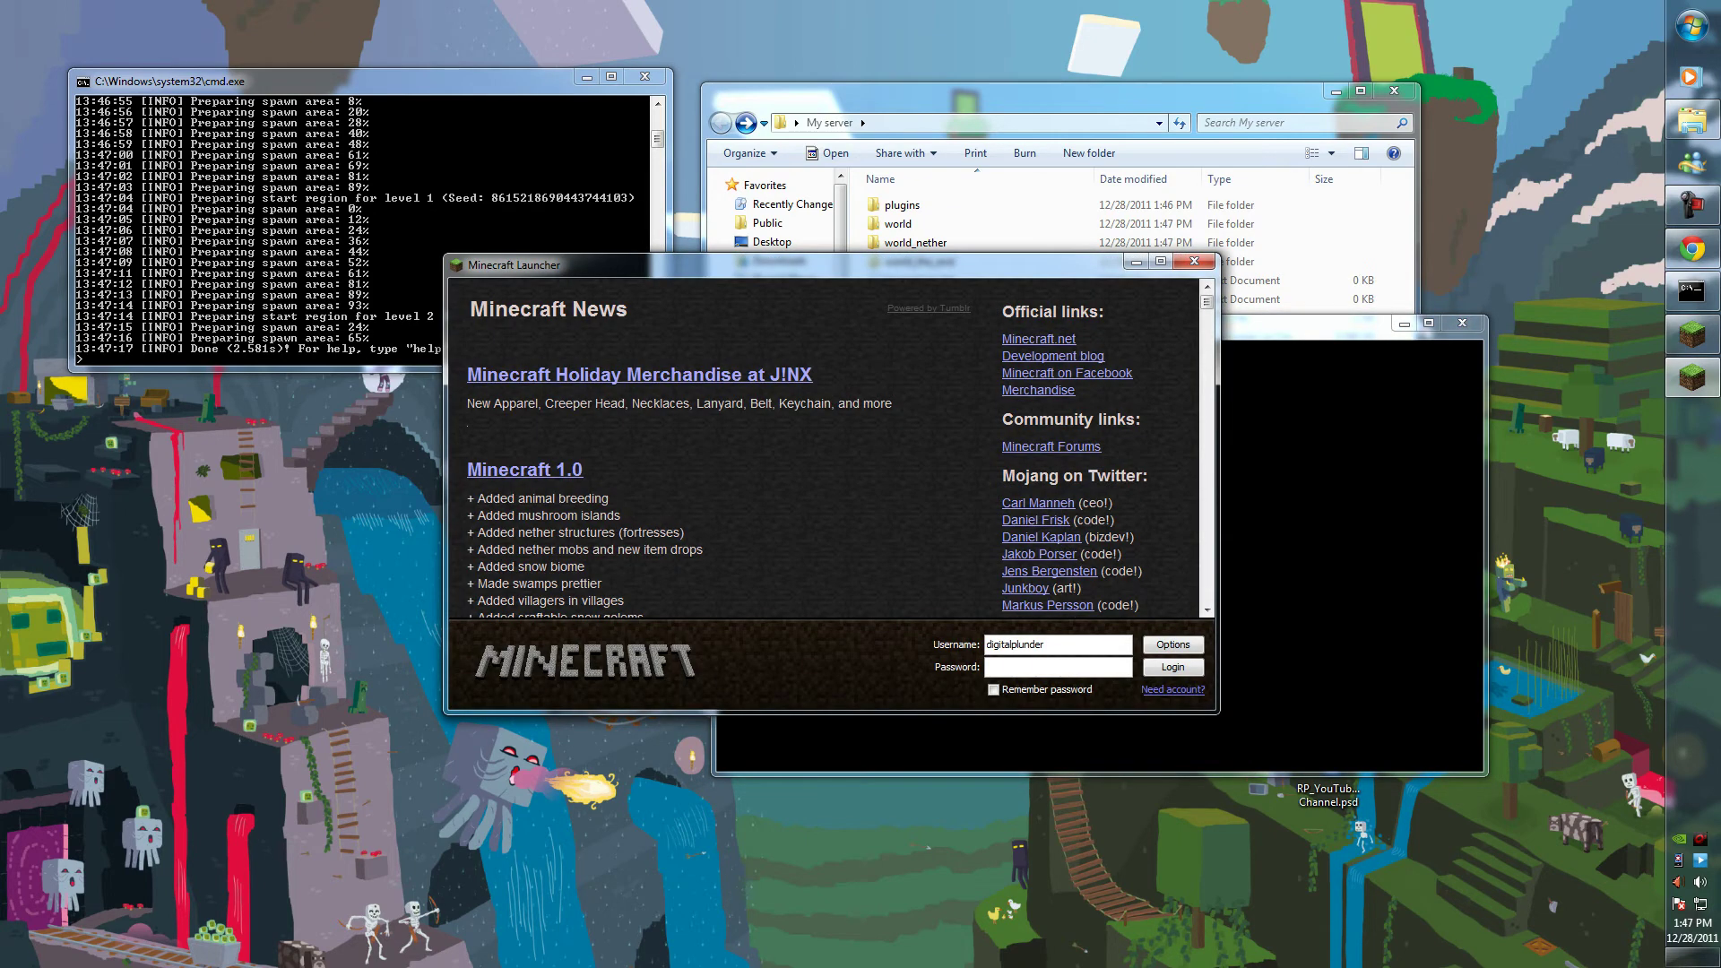
left_click(1193, 261)
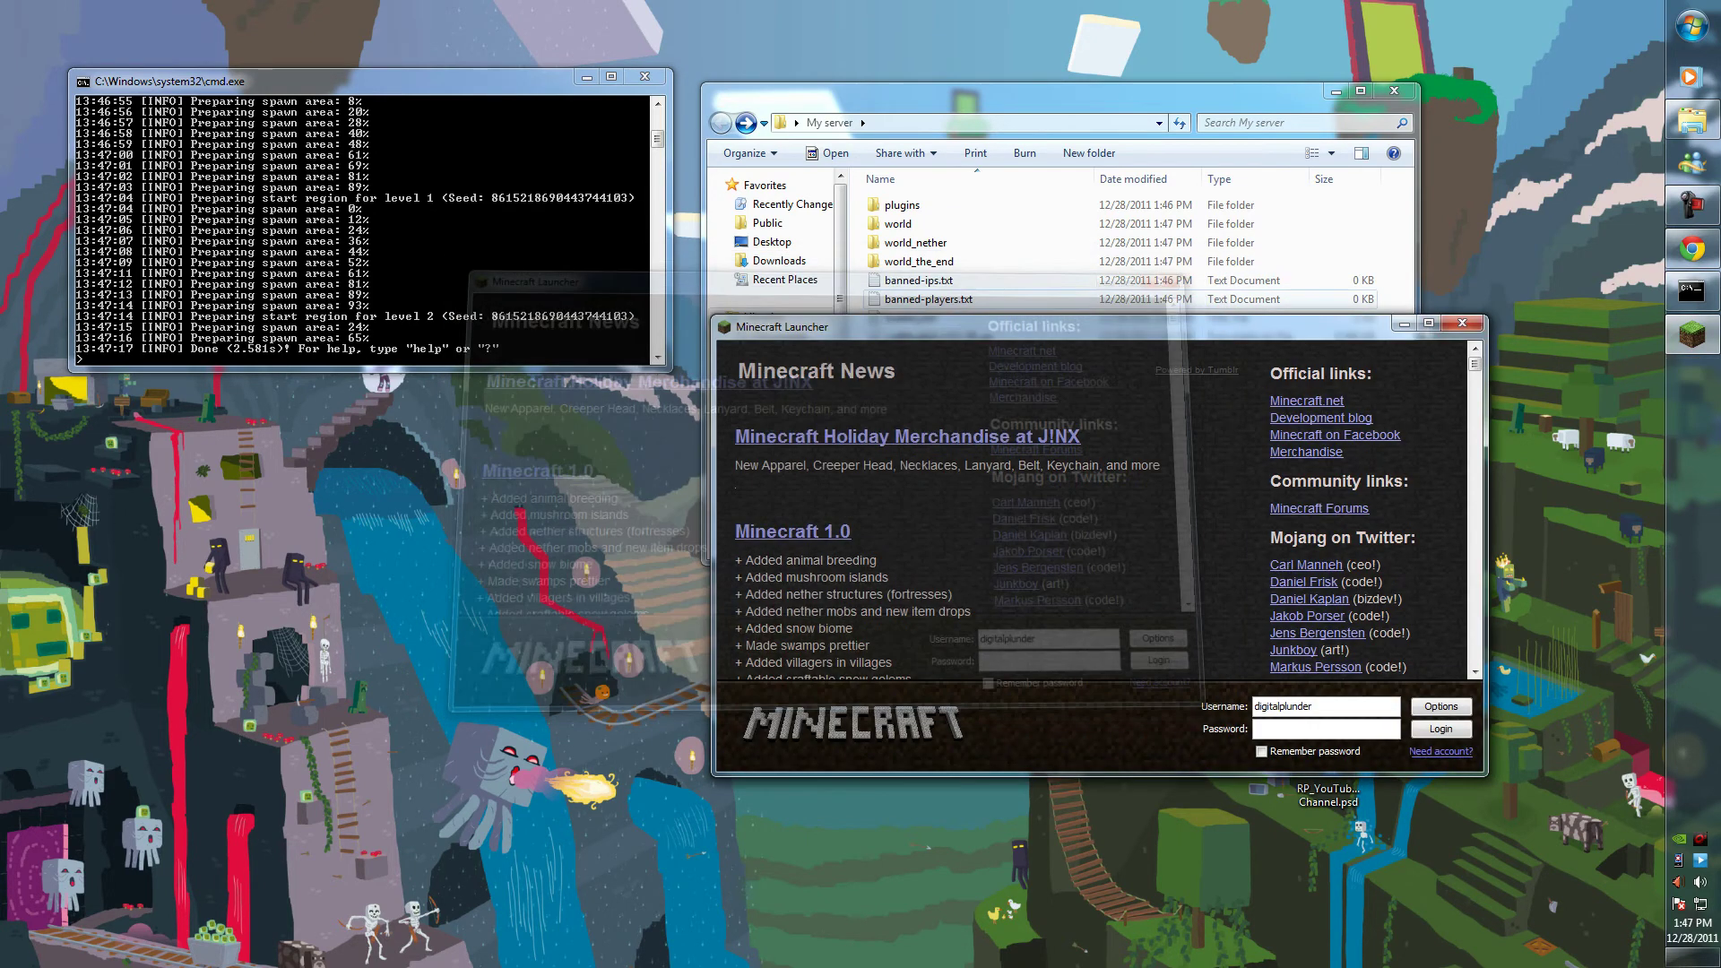
type("********")
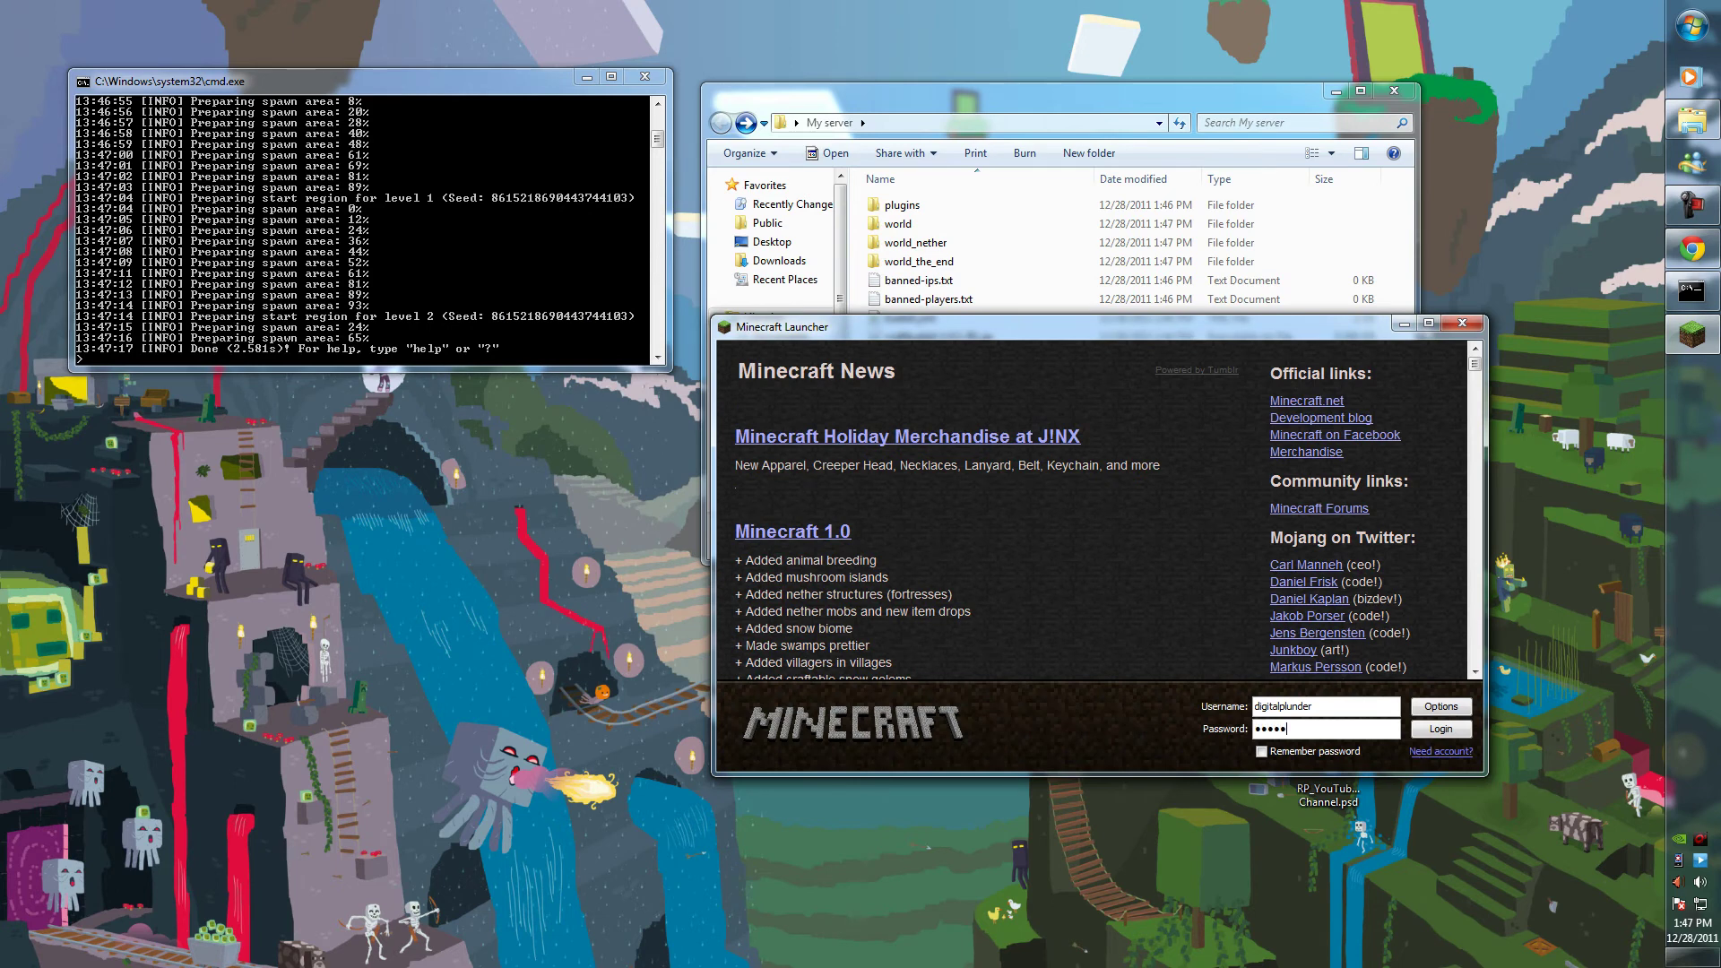
key("Return")
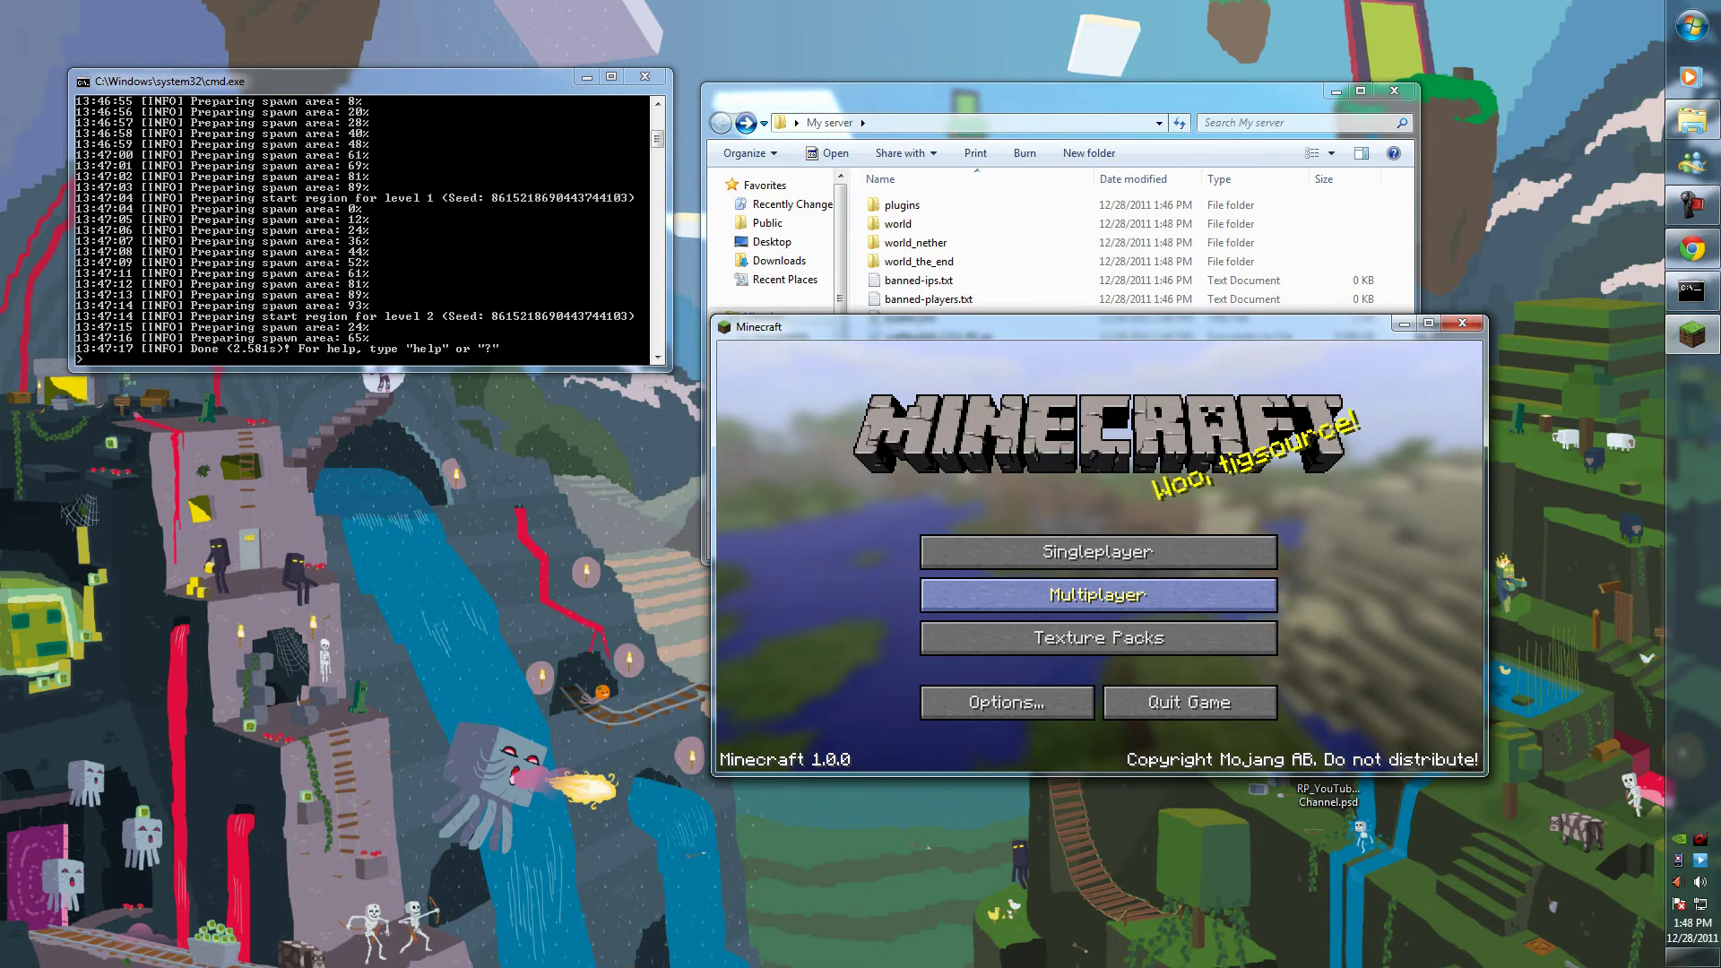
Join the running multiplayer server by direct connection to the address localhost
left_click(1098, 594)
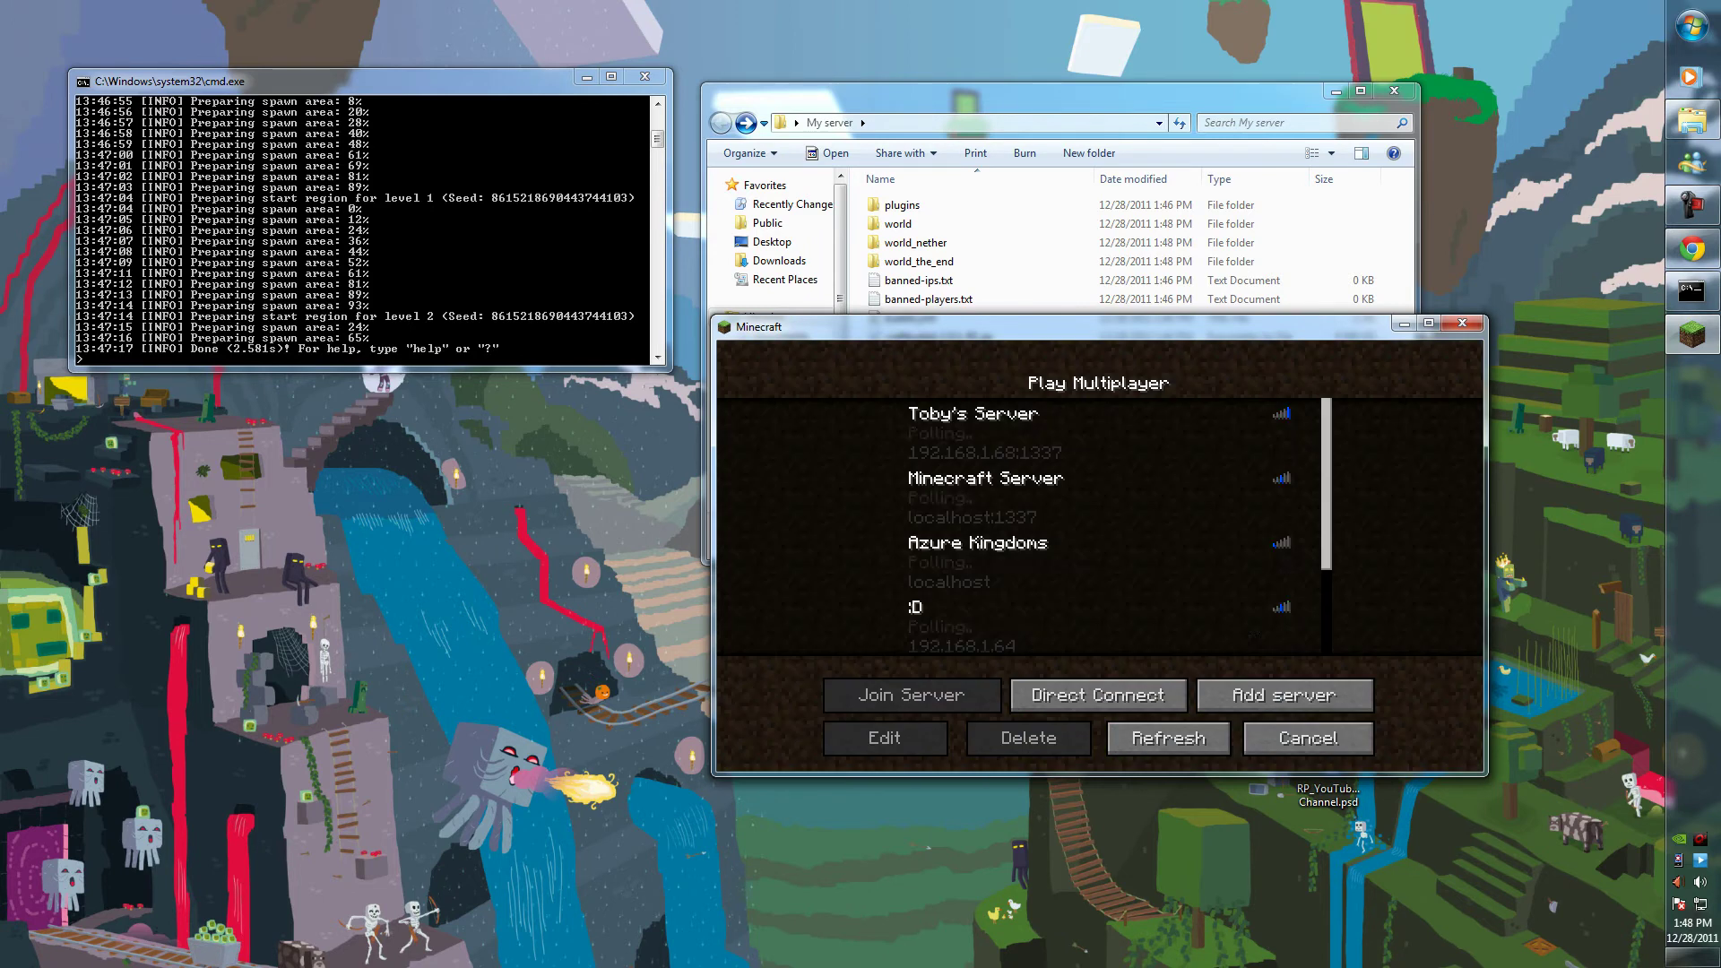
left_click(1097, 695)
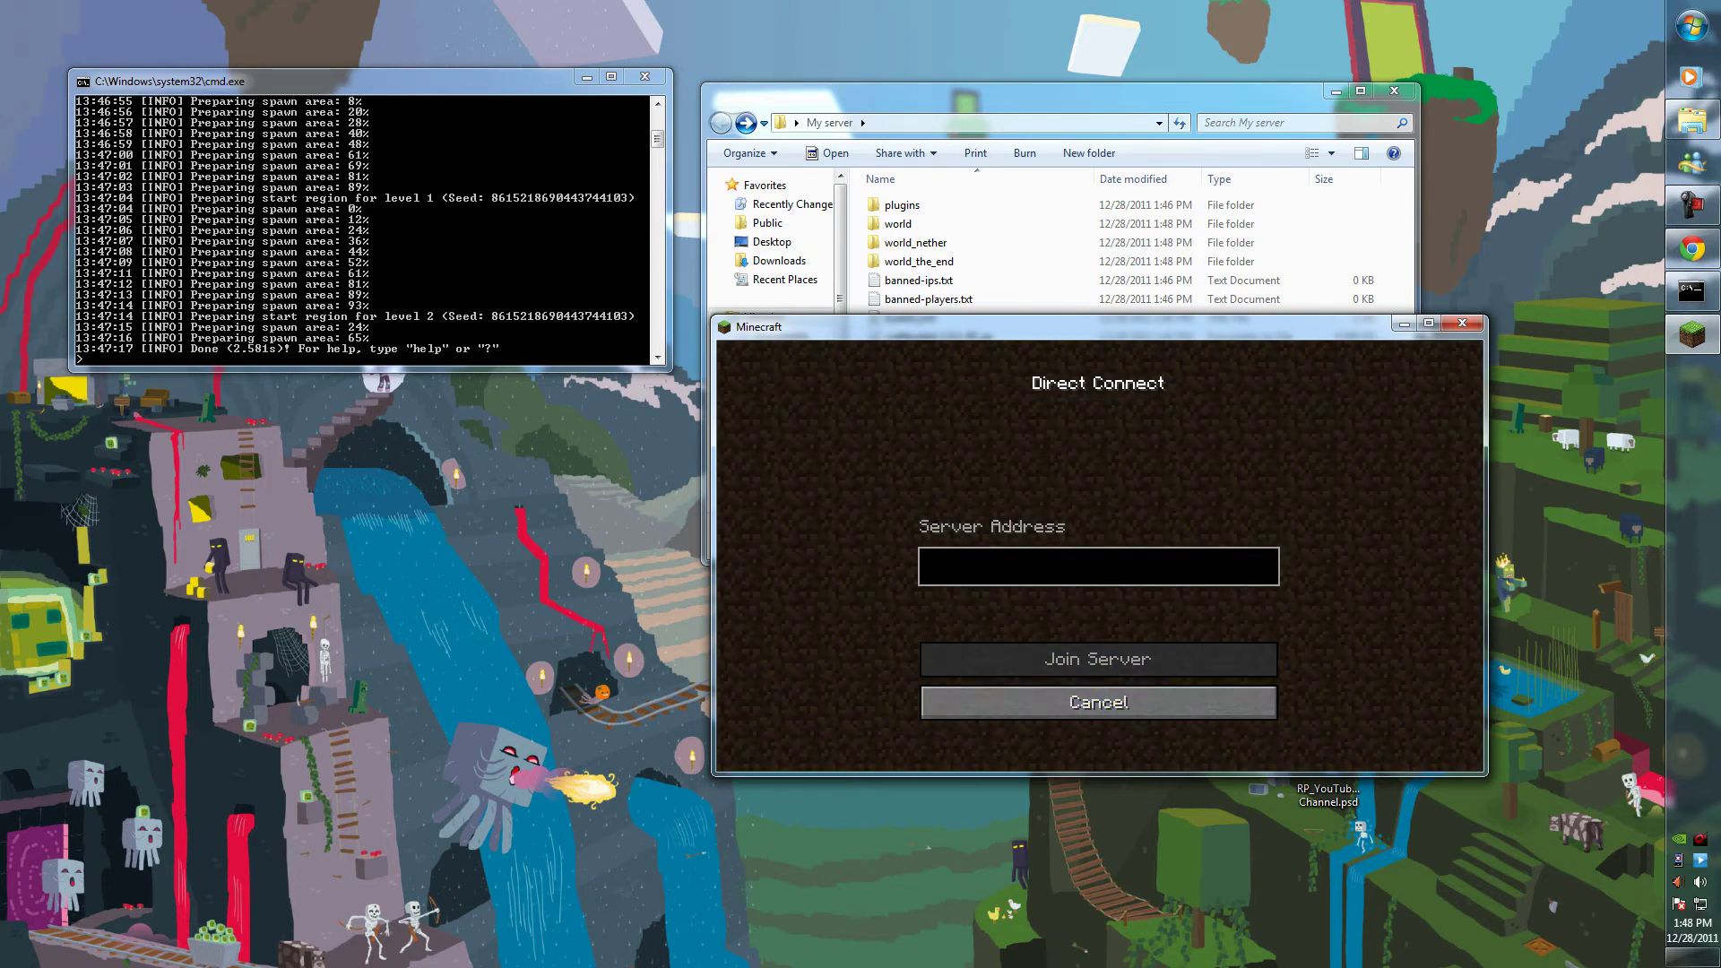
type("local")
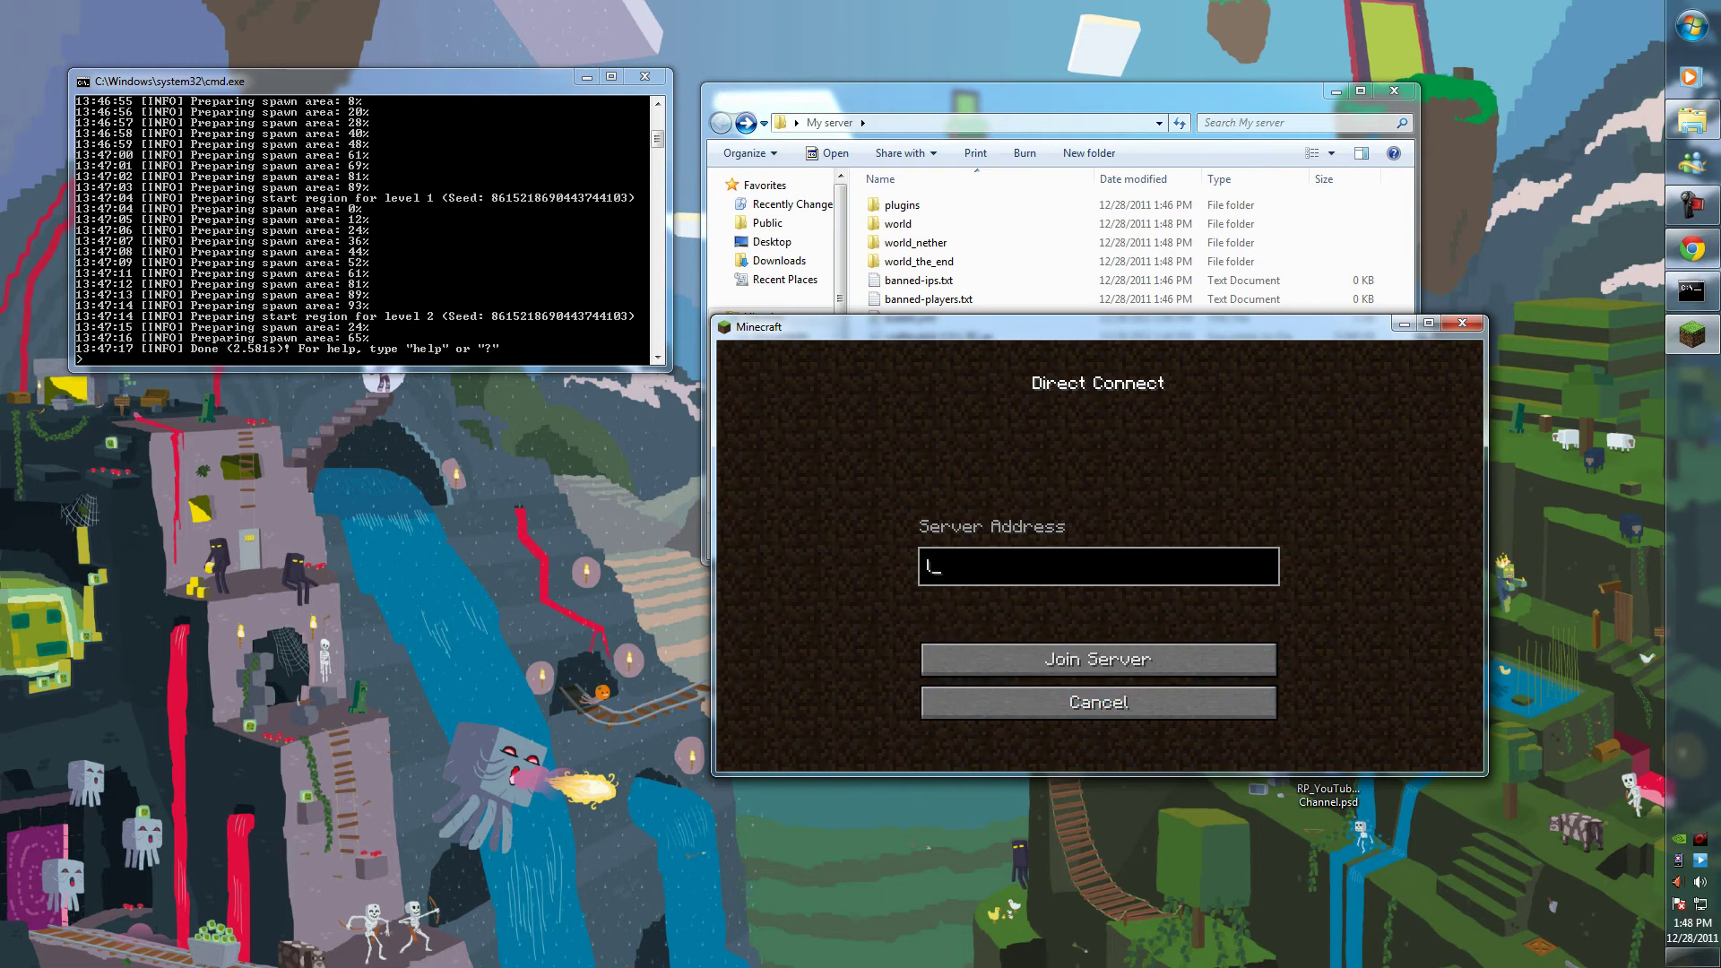
key("BackSpace")
key("BackSpace")
key("BackSpace")
key("BackSpace")
type("OCALHOST")
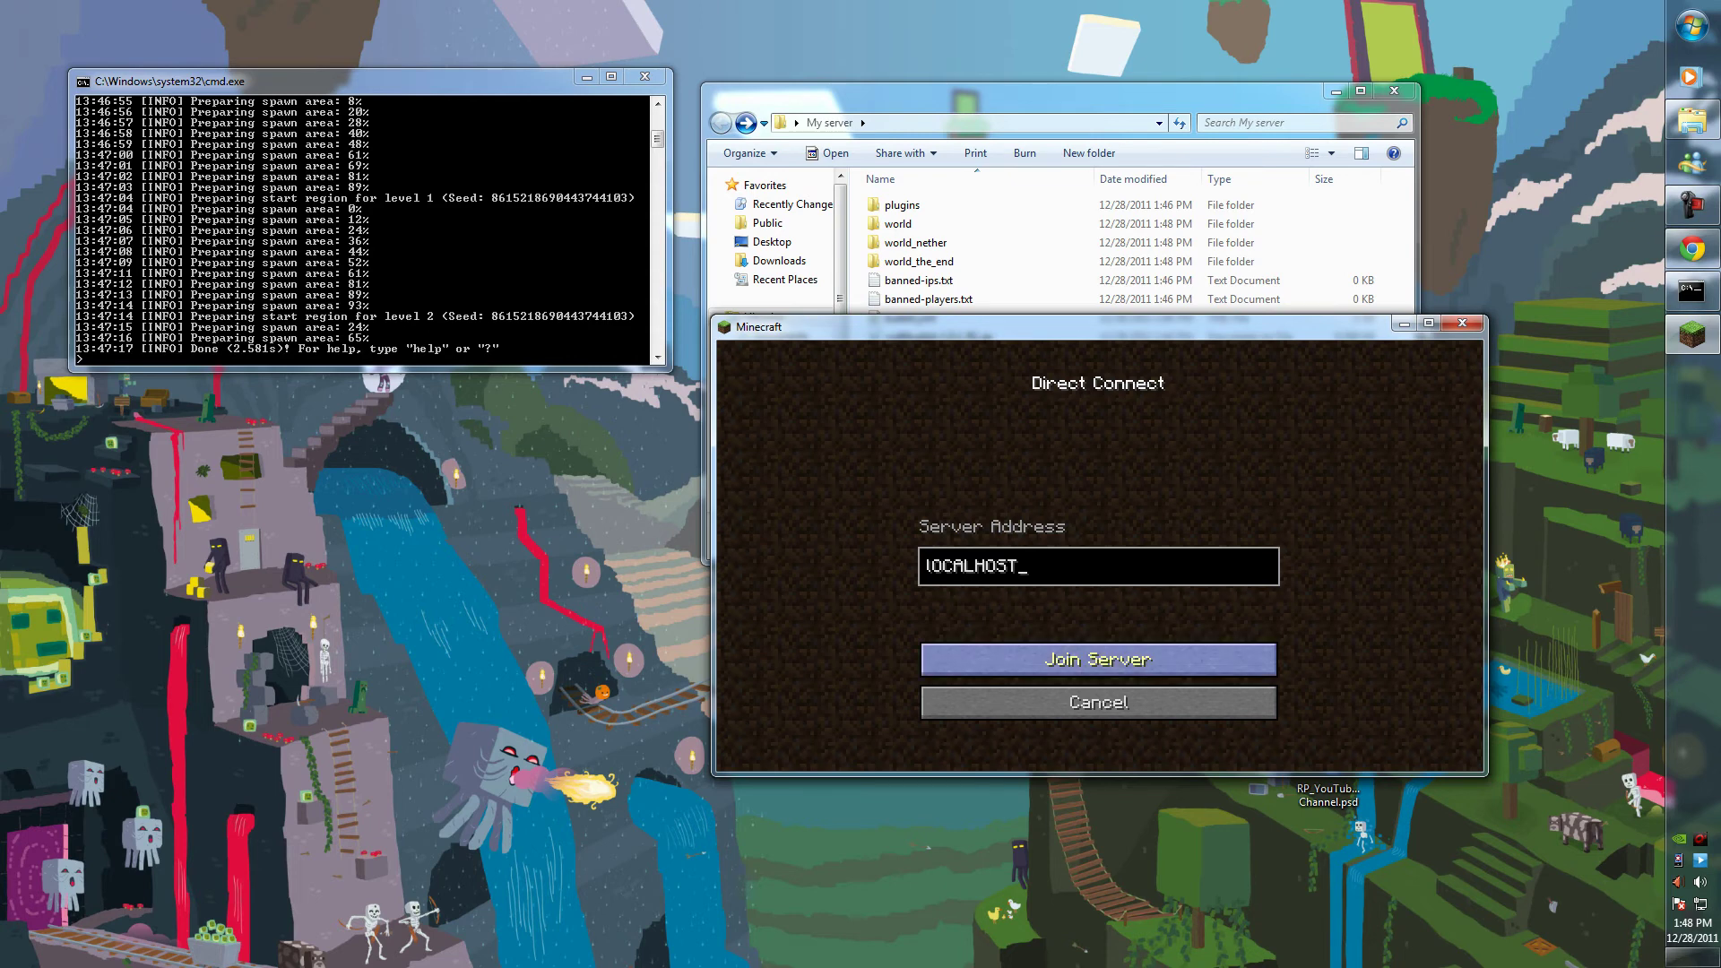
left_click(1098, 659)
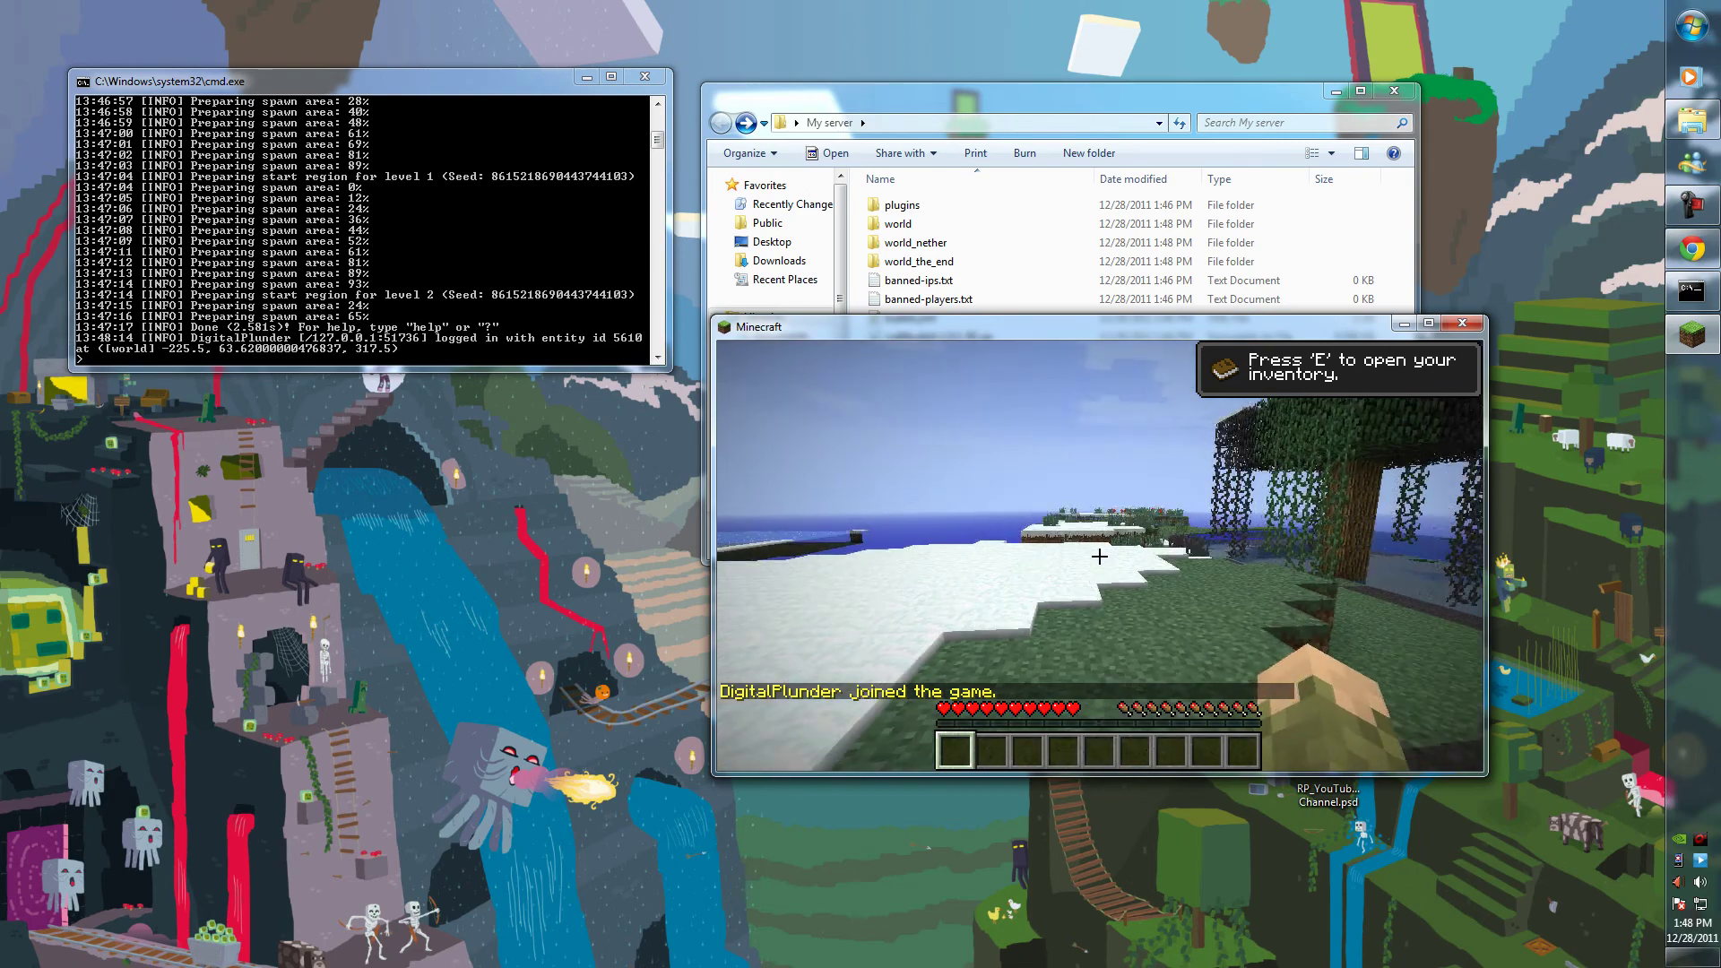
Walk around briefly in the server world, close Minecraft, and return to the My server folder with nothing selected
mouse_move(1099, 556)
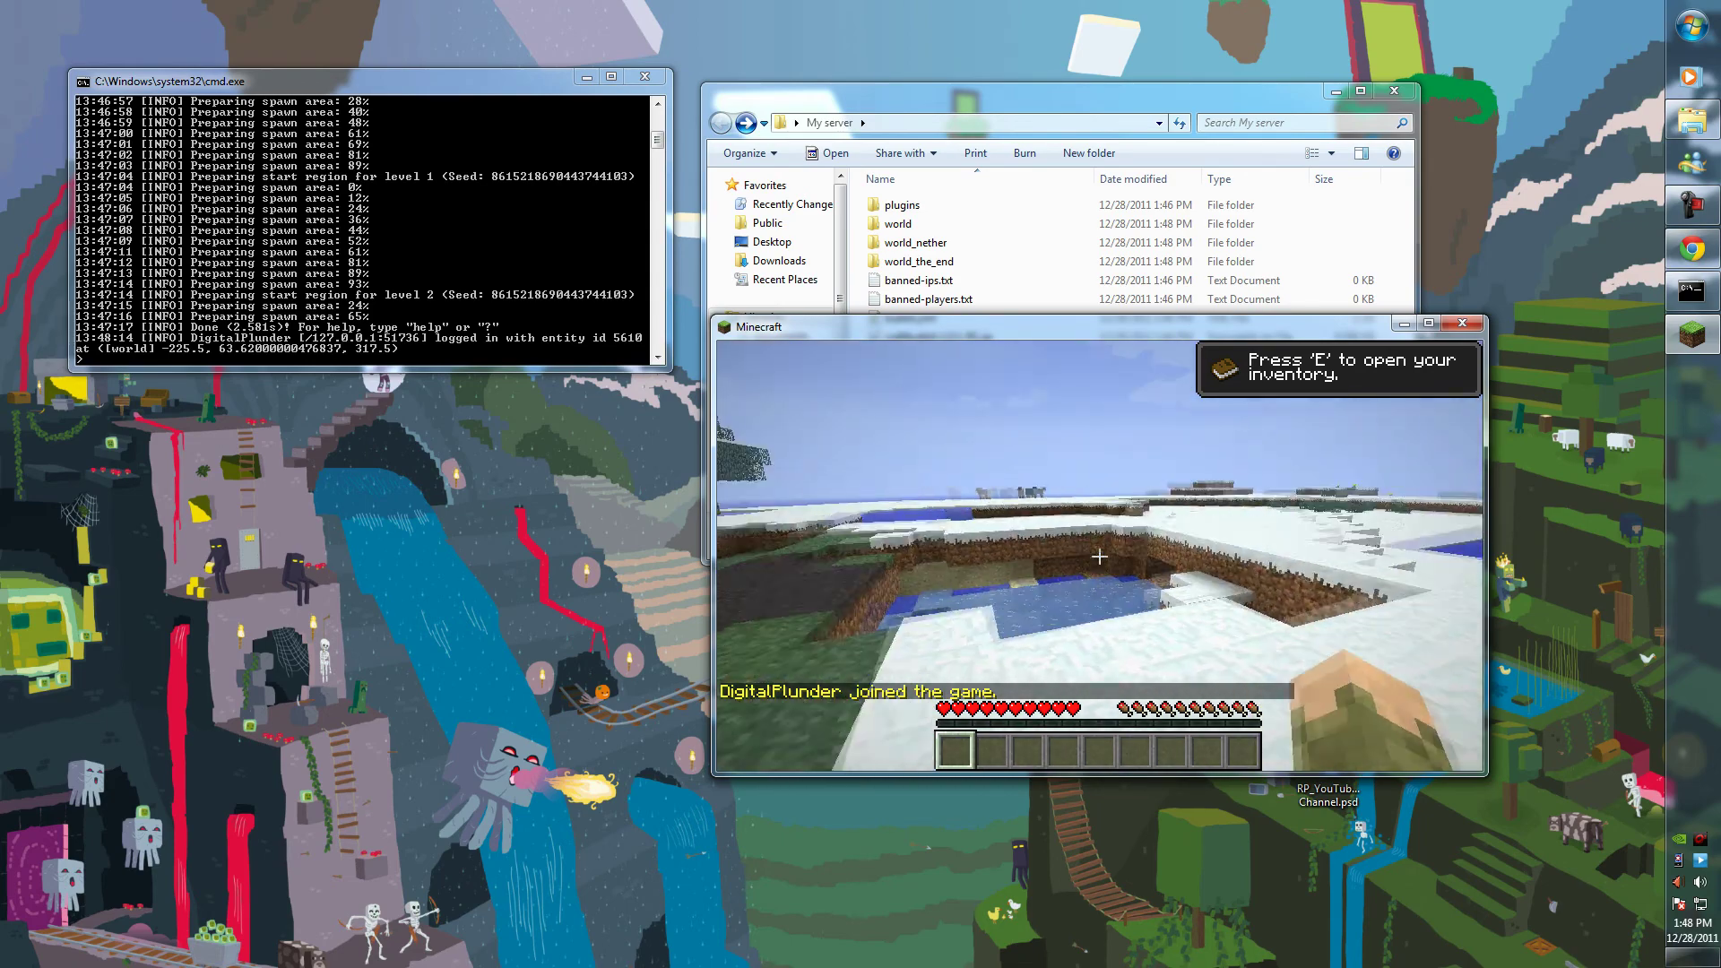
key("w")
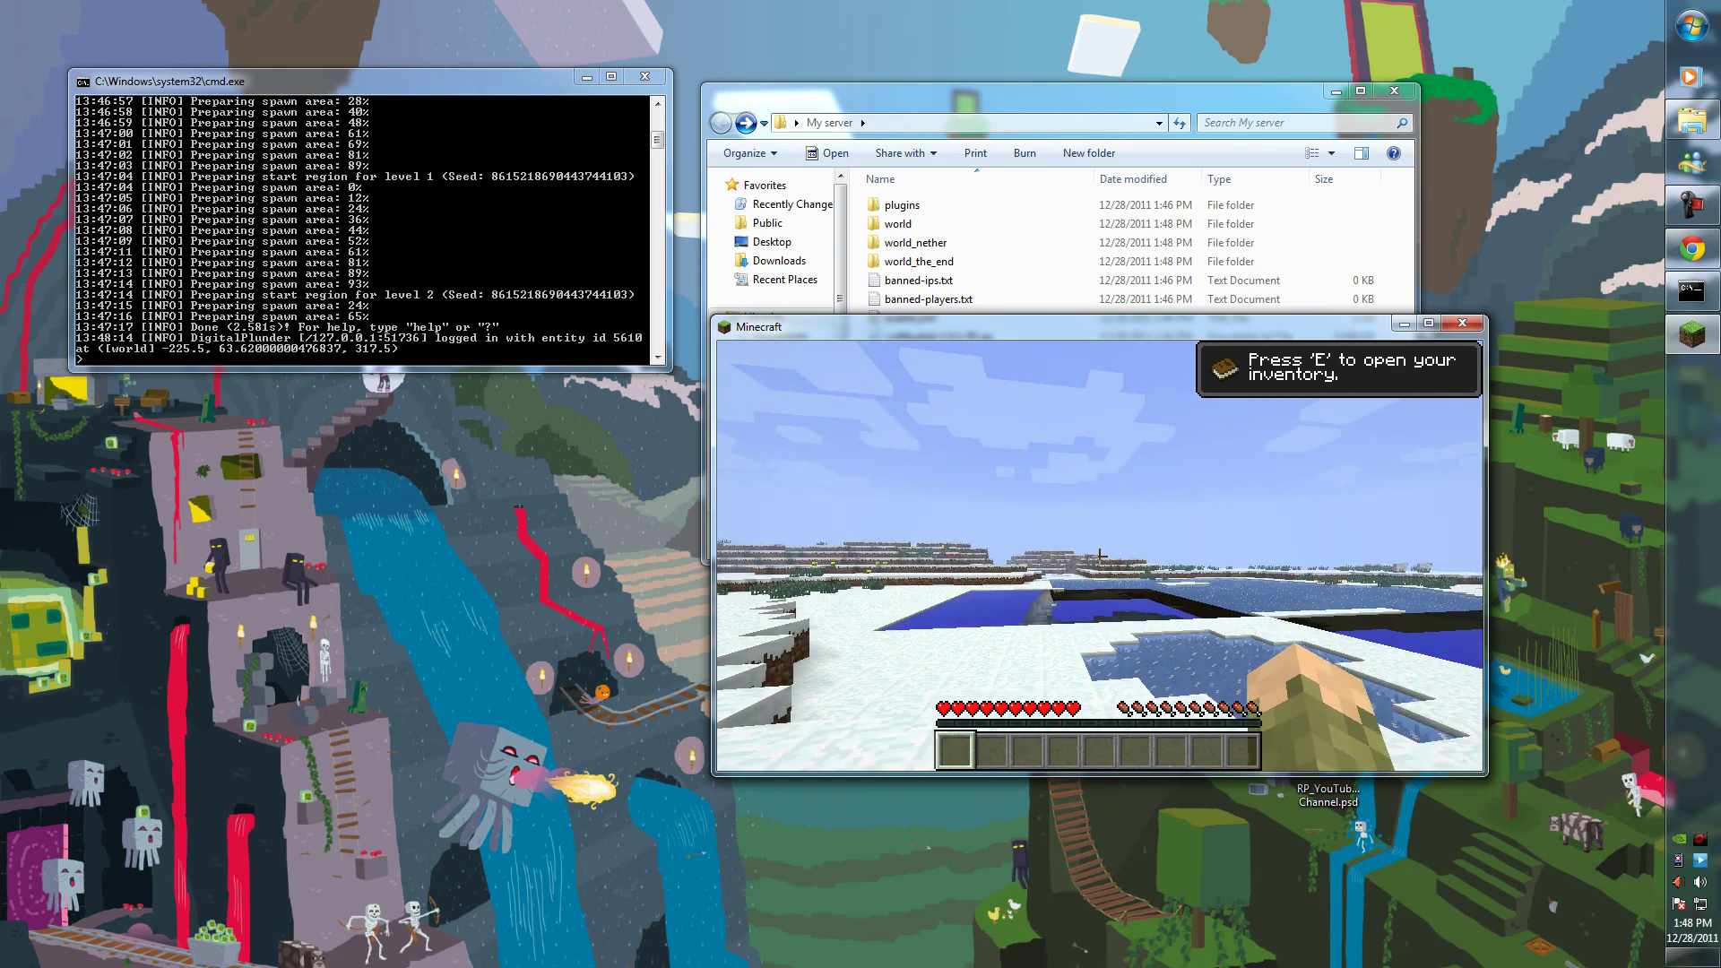
key("Escape")
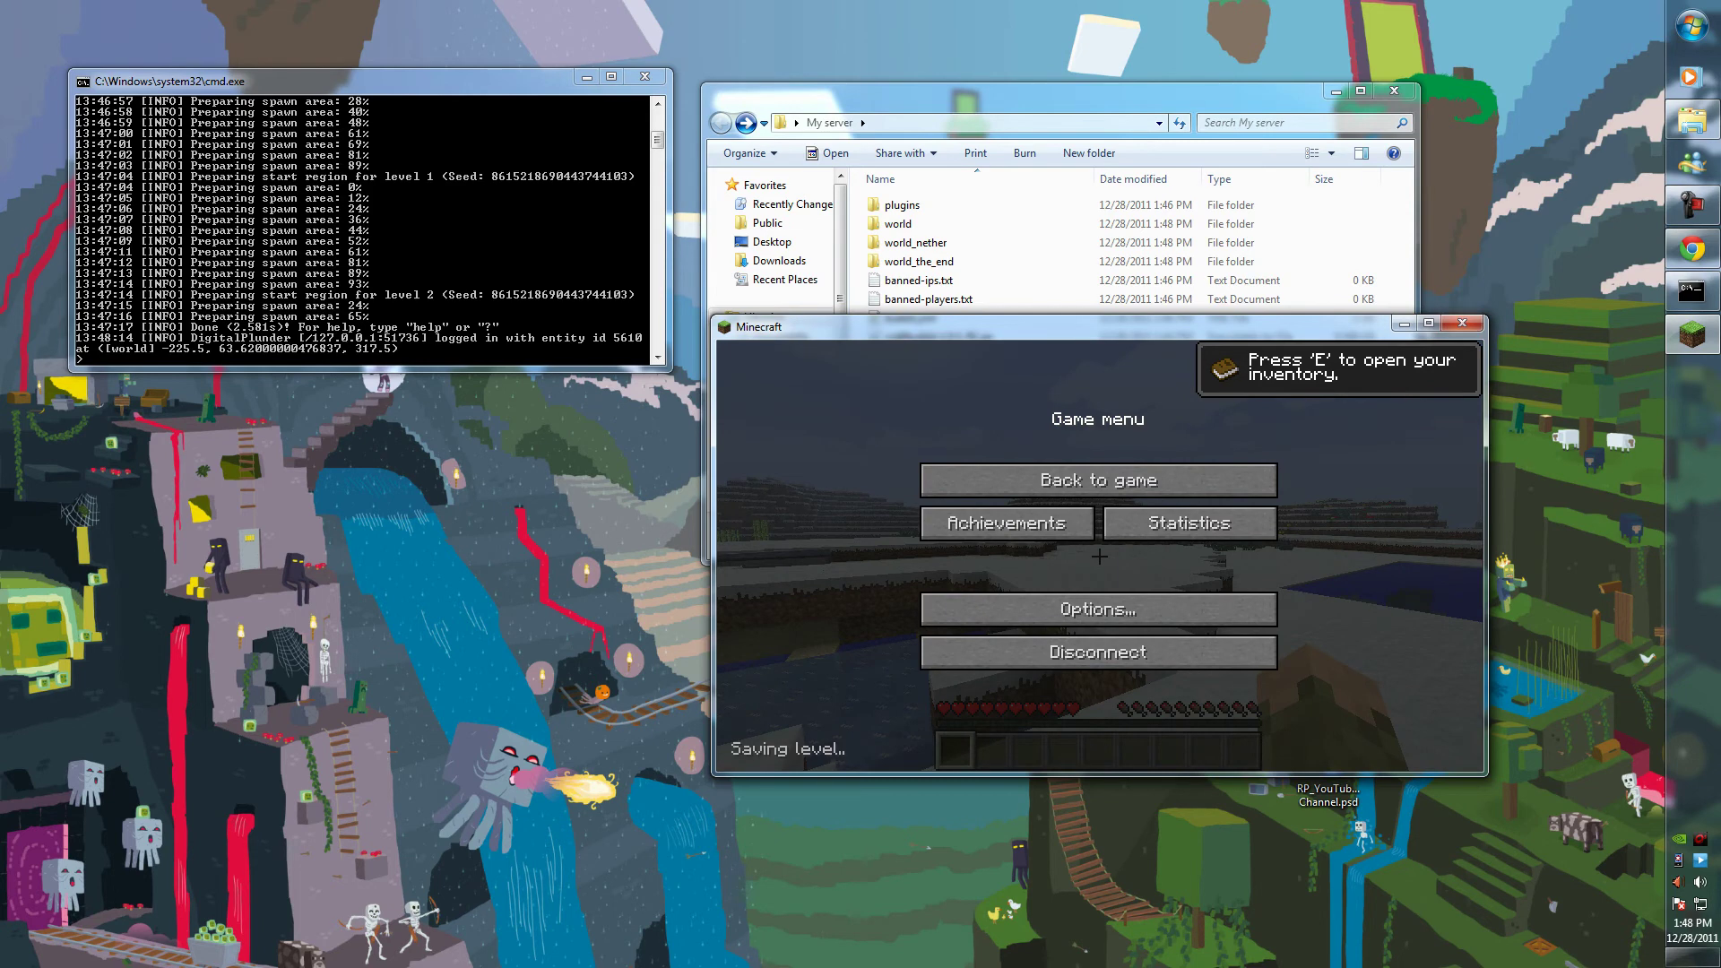
left_click(1461, 323)
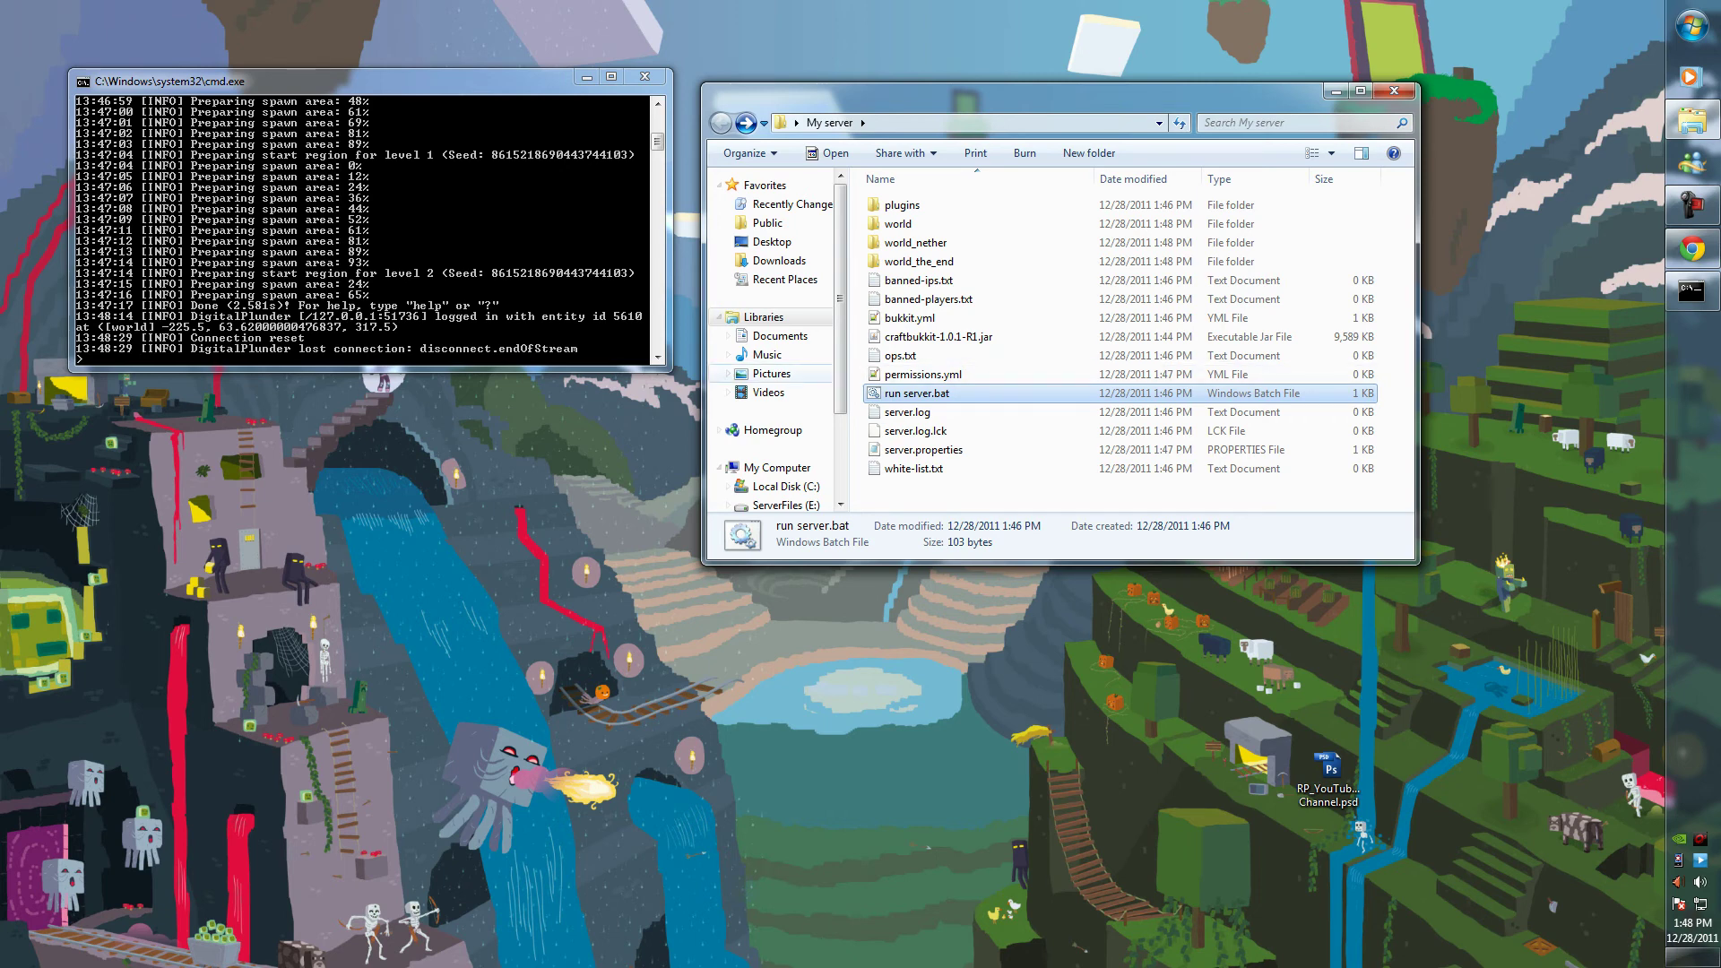
left_click(950, 493)
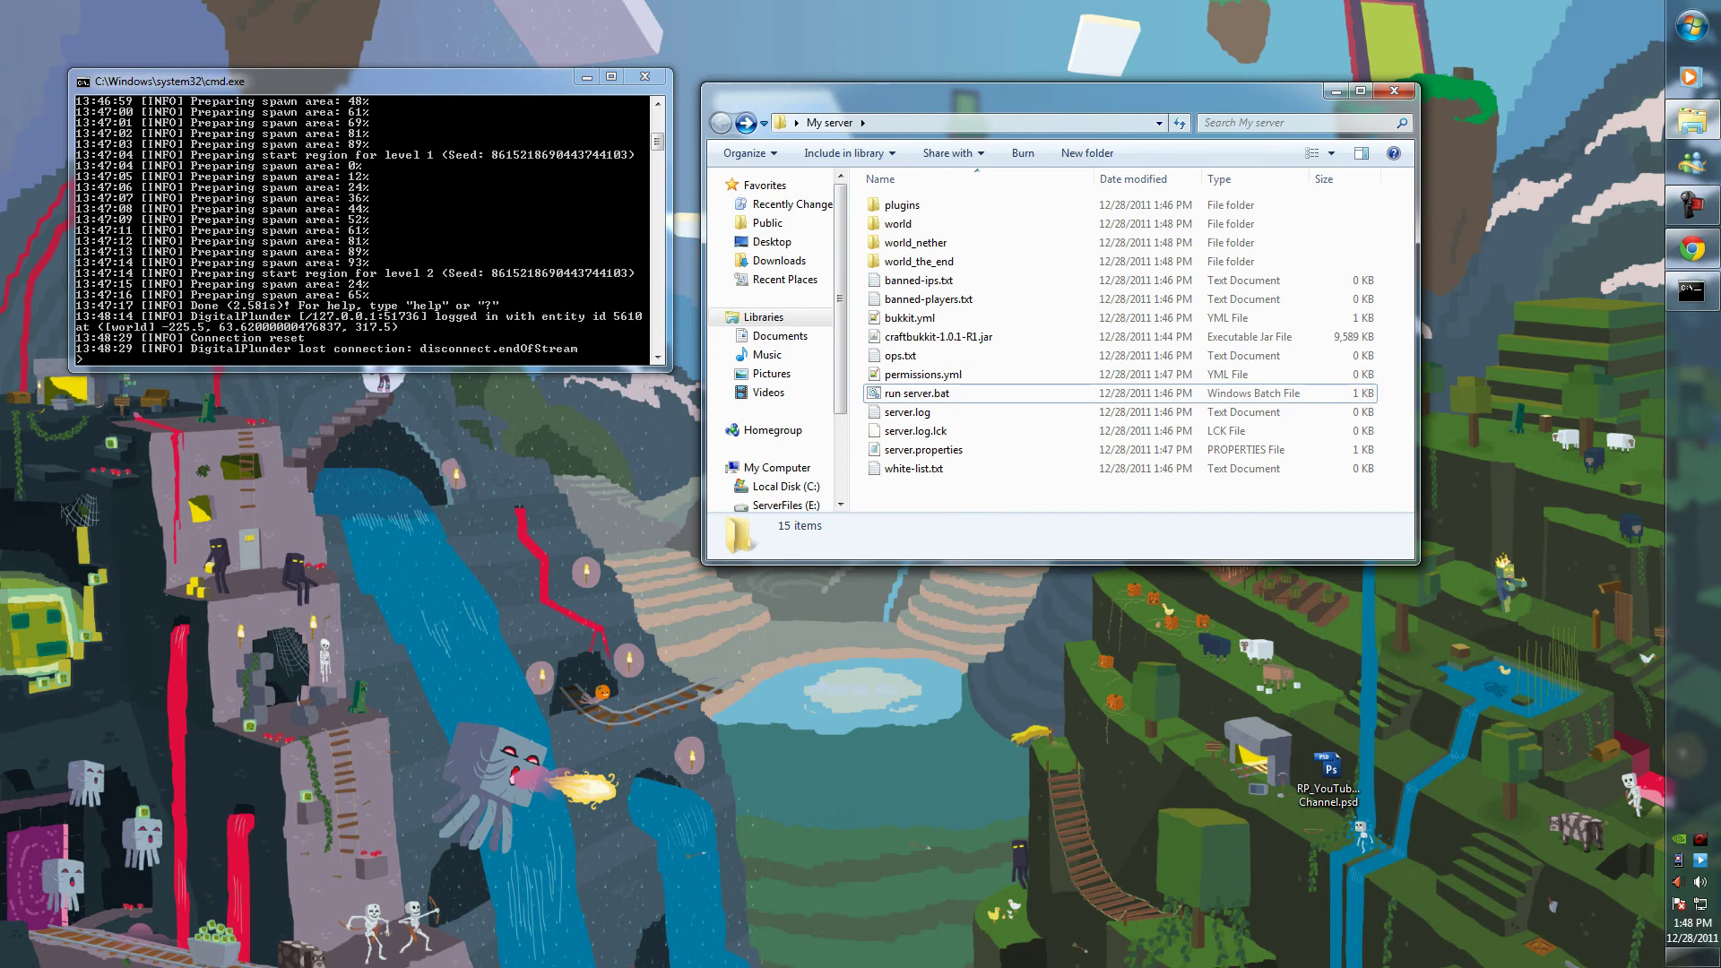